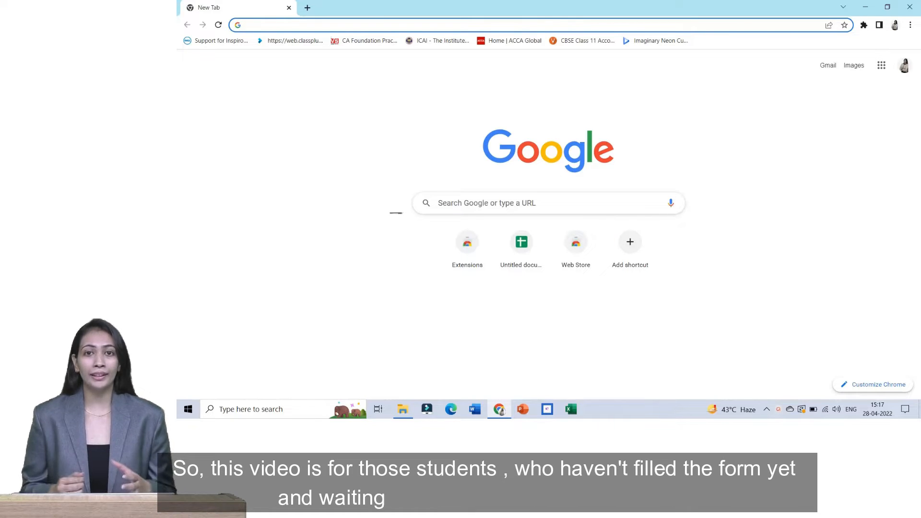
# Go to cuet.samarth.ac.in and open the Register instructions page for online application
pyautogui.click(640, 28)
pyautogui.write('cuet.samarth.ac.in')
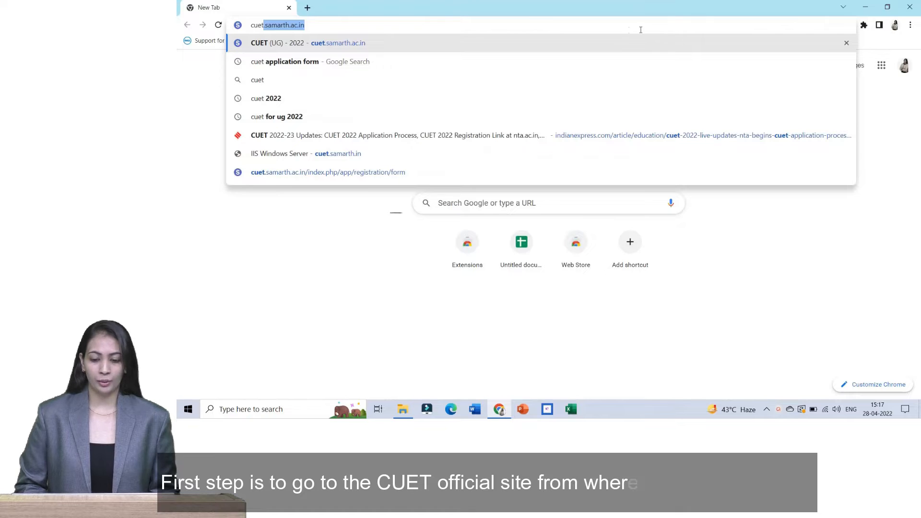
pyautogui.click(603, 42)
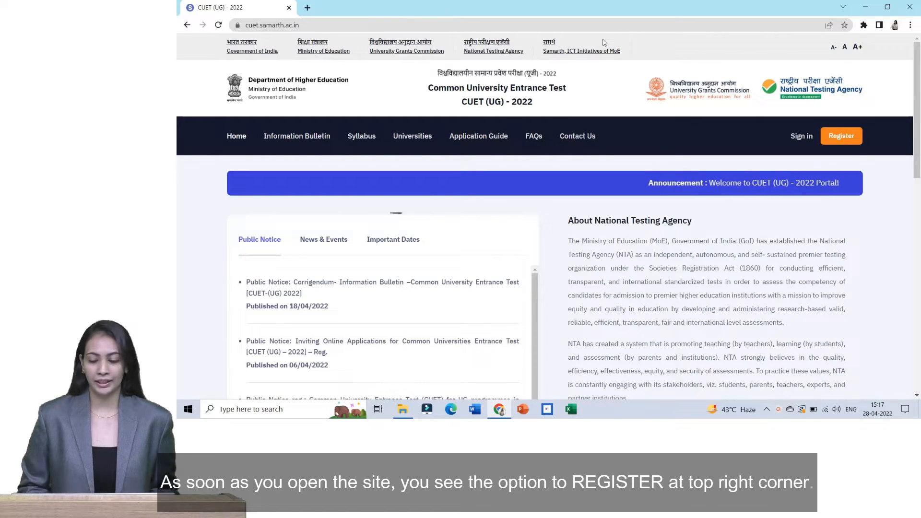
pyautogui.click(832, 138)
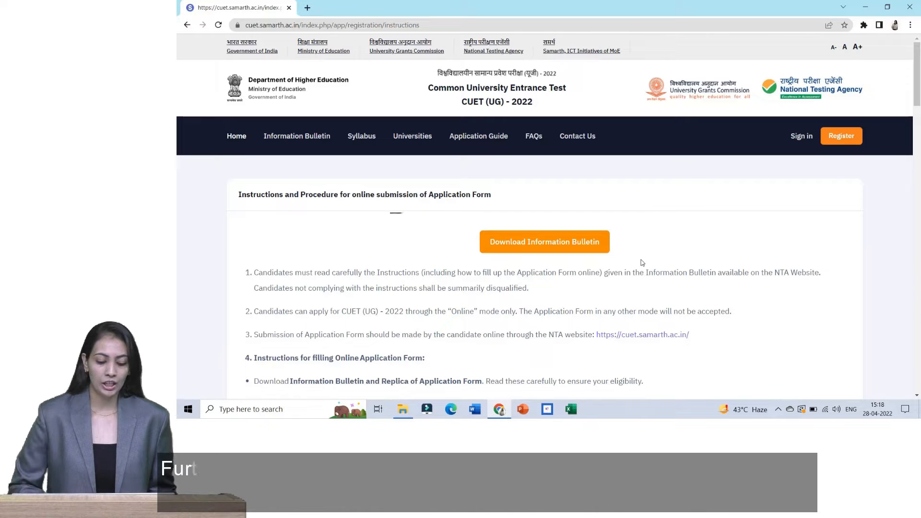
# Tick the Information Bulletin declaration at the bottom of the instructions and proceed to the Registration Form
pyautogui.scroll(-7, 642, 263)
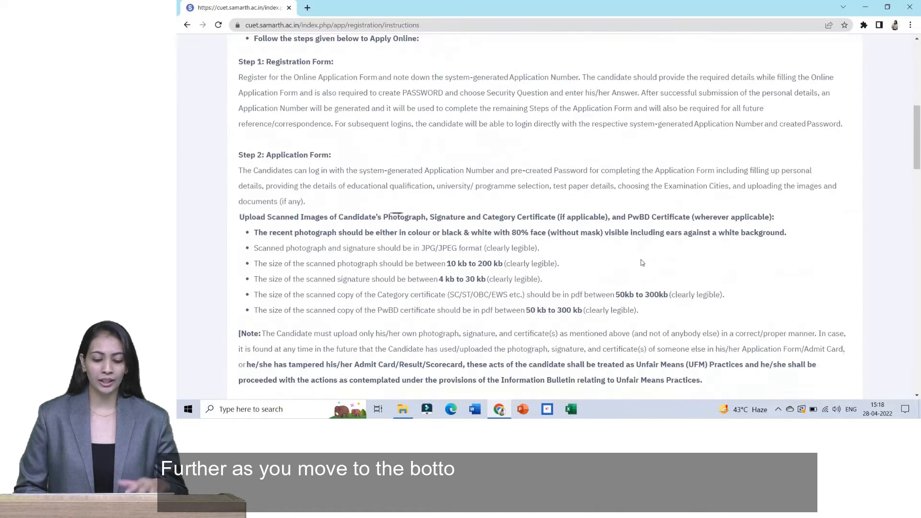
pyautogui.scroll(-20, 642, 263)
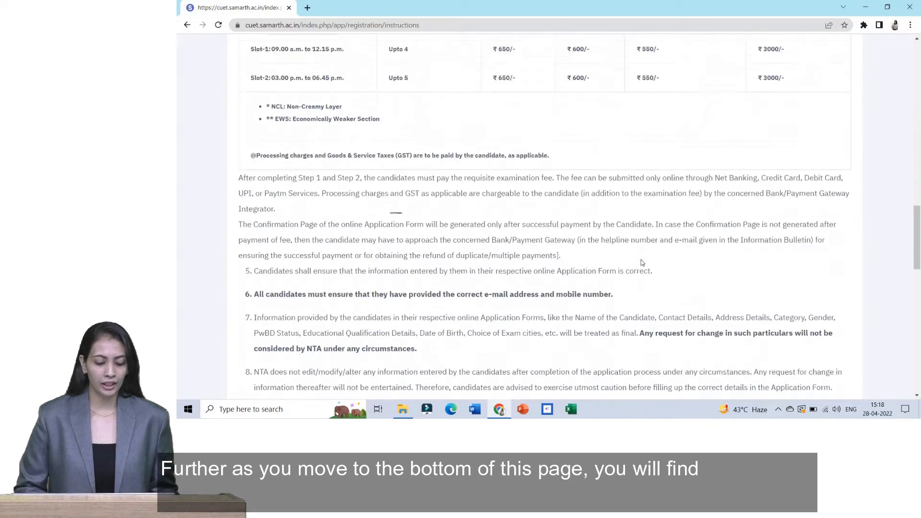
pyautogui.scroll(-9, 642, 263)
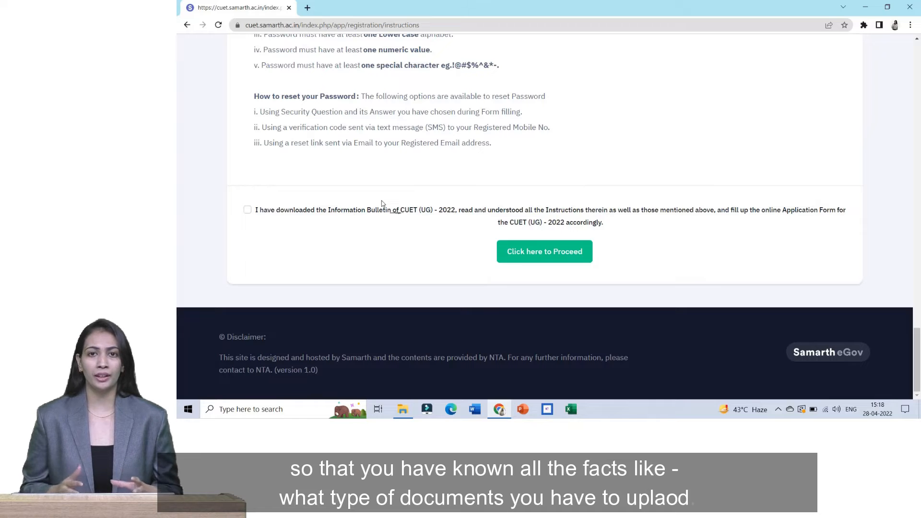
pyautogui.click(249, 211)
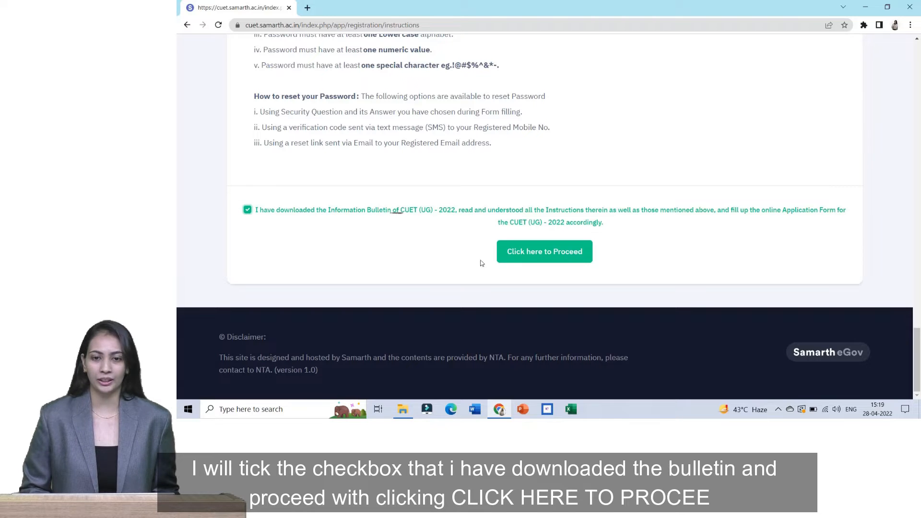
pyautogui.click(512, 260)
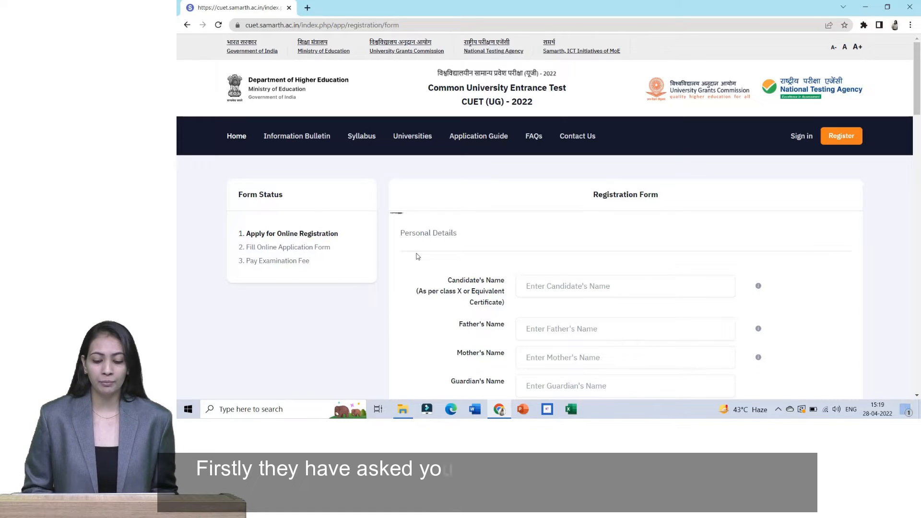
# Type the candidate's name, father's name and mother's name into their Registration Form fields
pyautogui.scroll(-2, 417, 257)
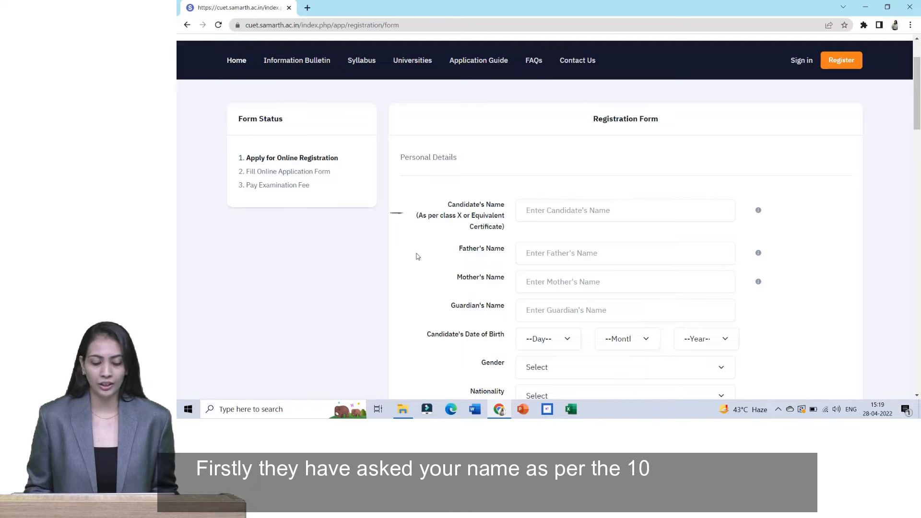
pyautogui.click(549, 211)
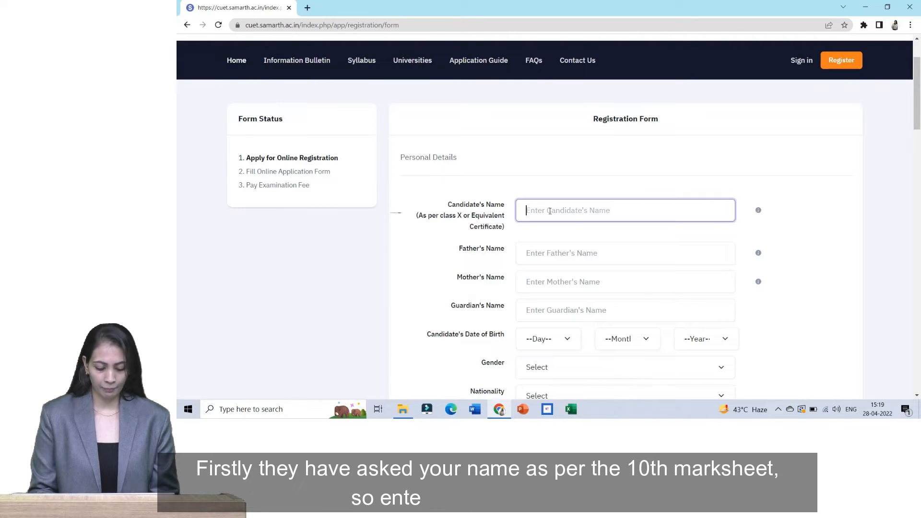
pyautogui.write('A')
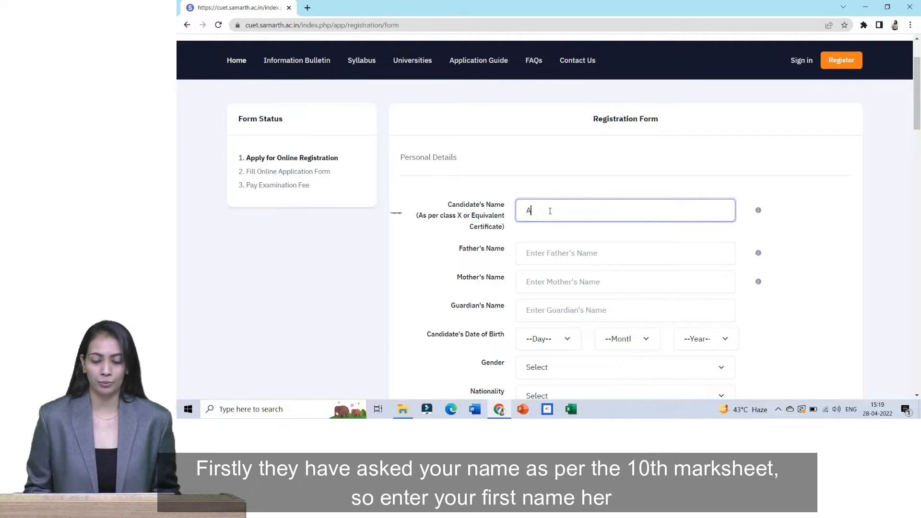
pyautogui.write('lefiya')
pyautogui.click(555, 252)
pyautogui.write('Ab')
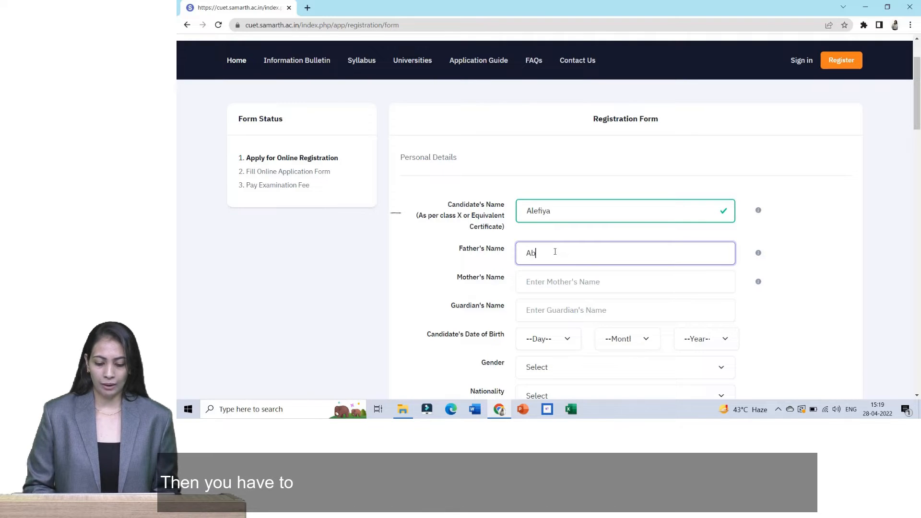
pyautogui.write('cd')
pyautogui.click(538, 282)
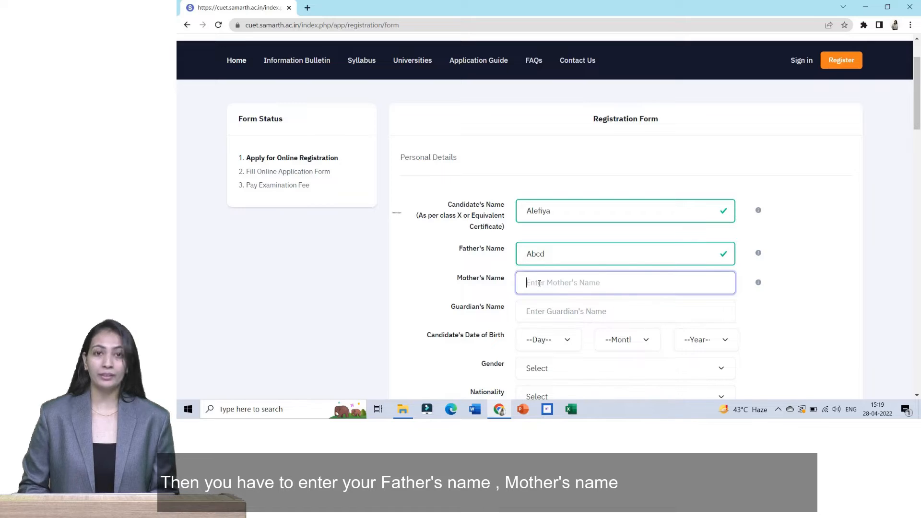
pyautogui.write('Efgh')
pyautogui.scroll(-2, 539, 283)
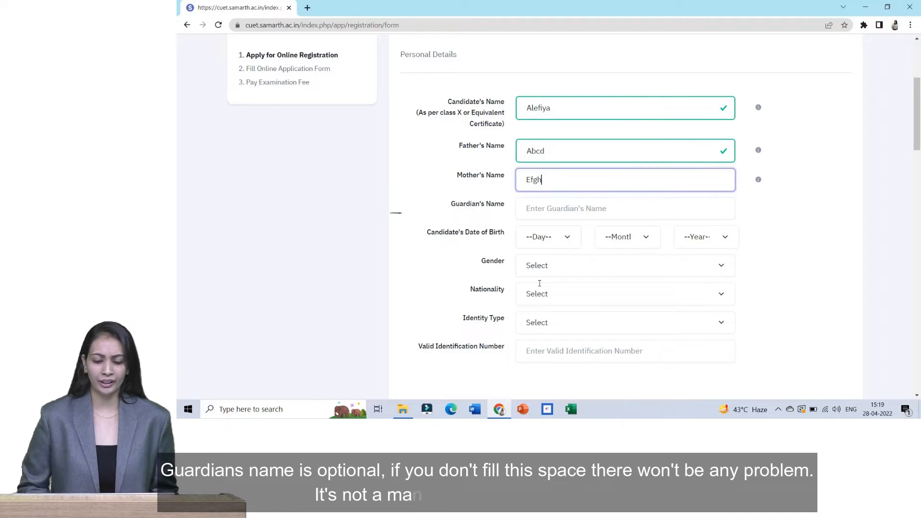
pyautogui.scroll(-1, 539, 283)
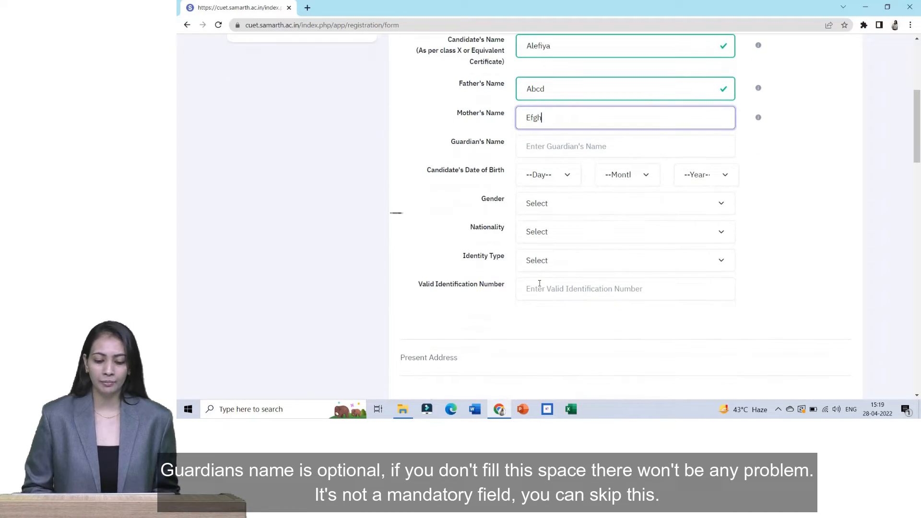
# Set the birth date to 2 February with the chosen year, gender Female and nationality Indian
pyautogui.click(541, 175)
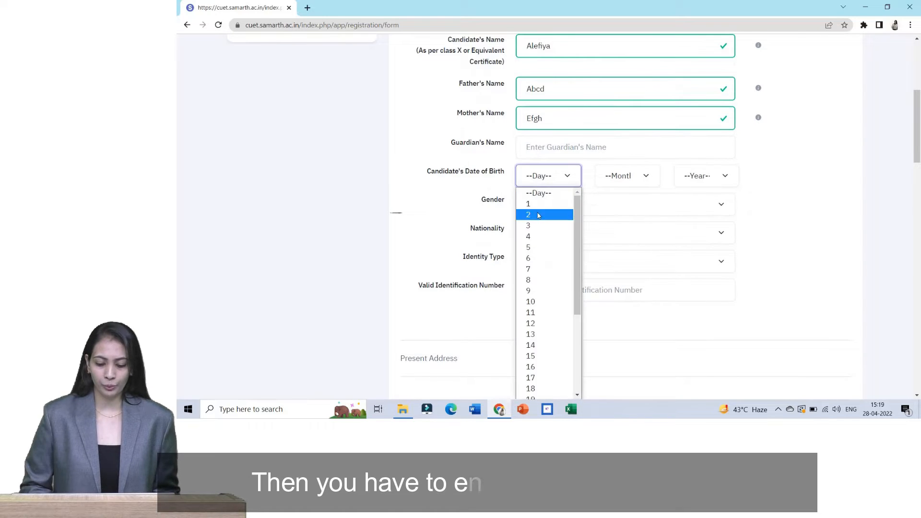
pyautogui.click(538, 215)
pyautogui.click(623, 176)
pyautogui.click(612, 209)
pyautogui.click(690, 176)
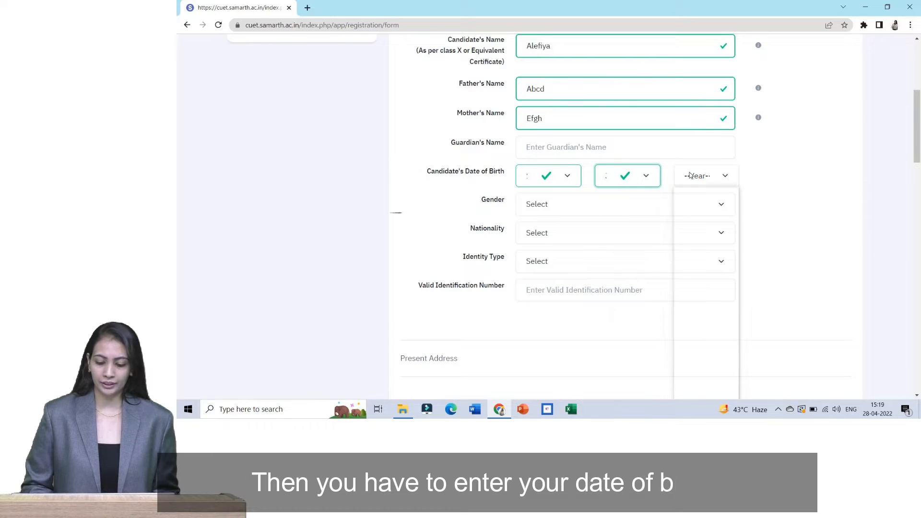
pyautogui.click(536, 173)
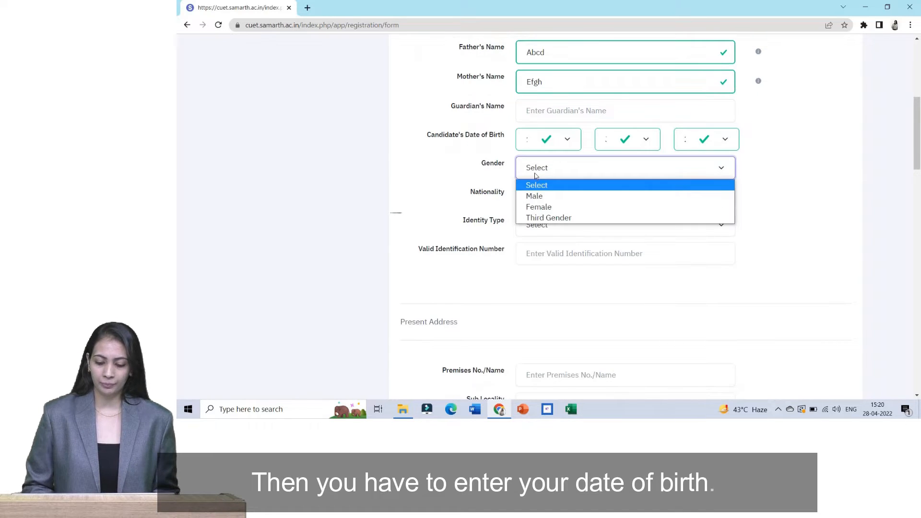
pyautogui.click(549, 207)
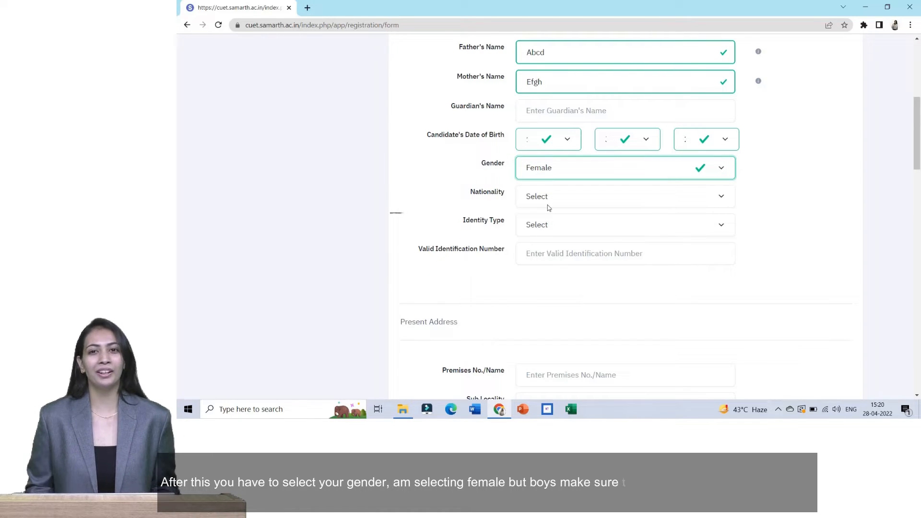
pyautogui.click(543, 203)
pyautogui.click(542, 224)
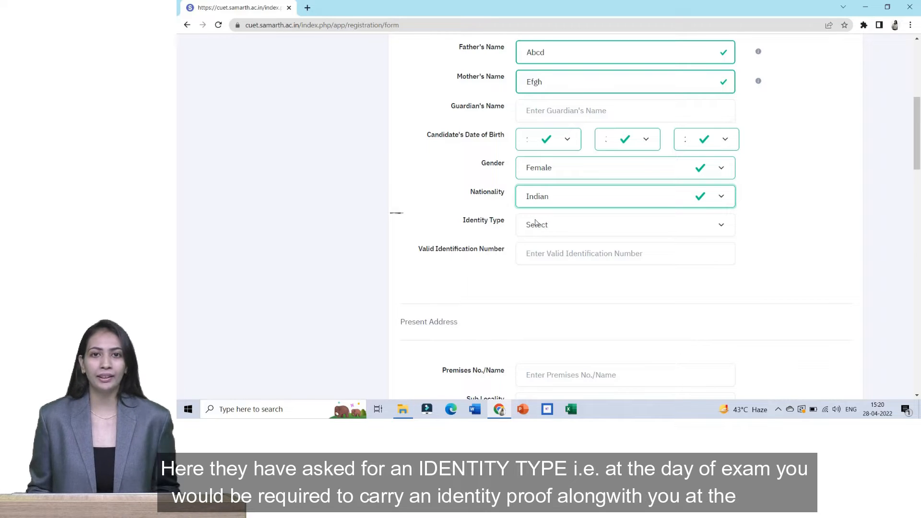
# Choose School ID Card as identity type and enter its identification number
pyautogui.click(538, 224)
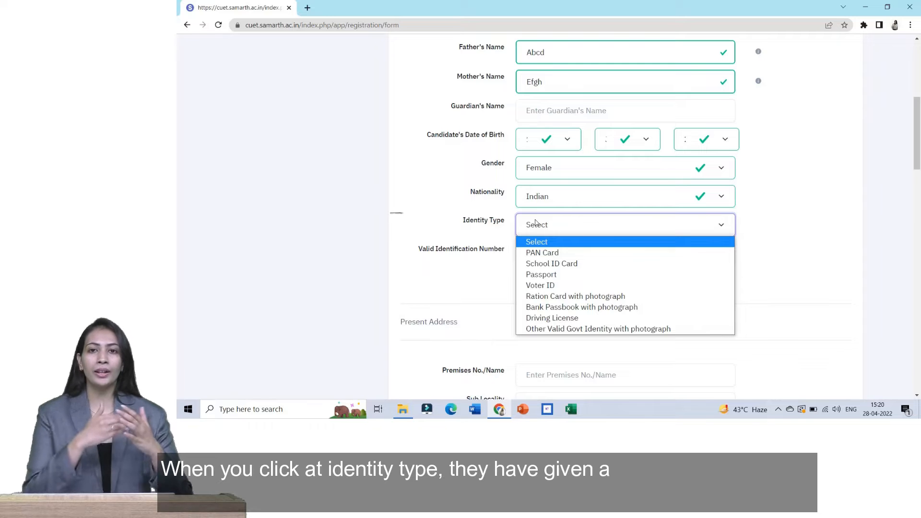
pyautogui.click(575, 263)
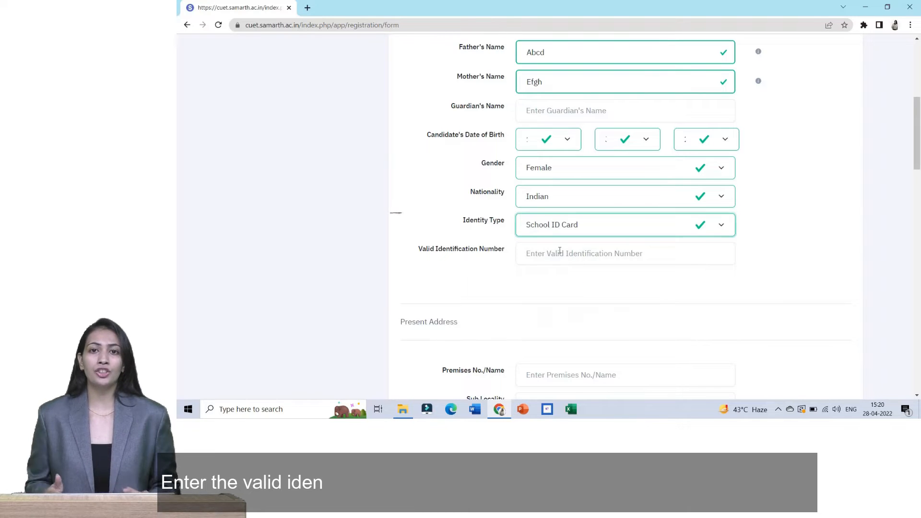
pyautogui.click(559, 250)
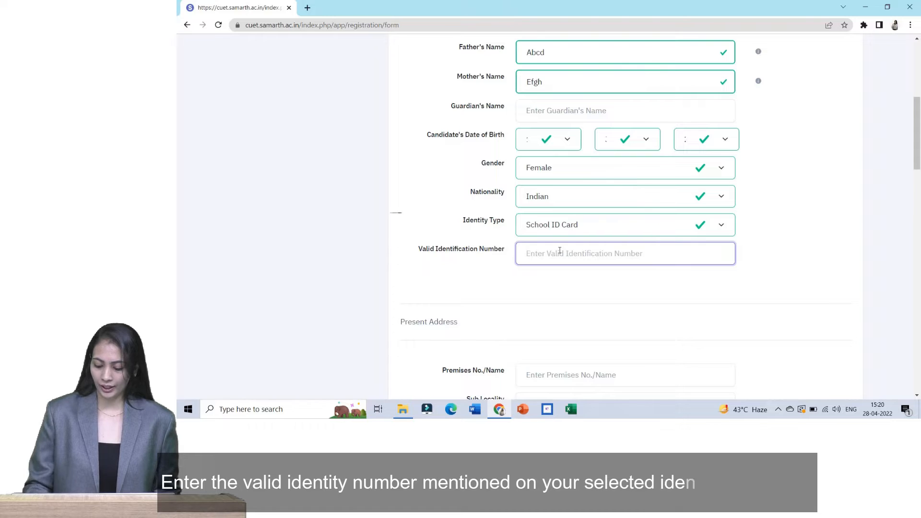
pyautogui.write('12345+6')
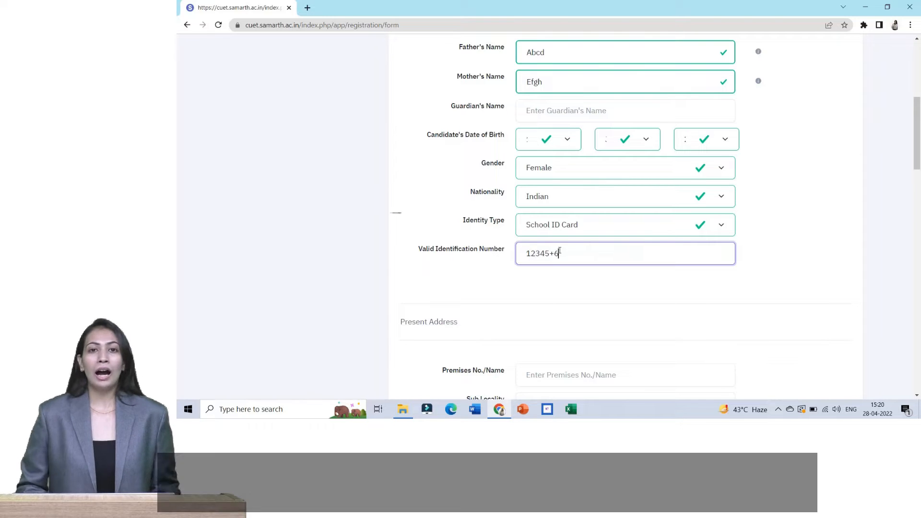
pyautogui.write('78')
pyautogui.press('BackSpace')
pyautogui.press('BackSpace')
pyautogui.press('BackSpace')
pyautogui.press('BackSpace')
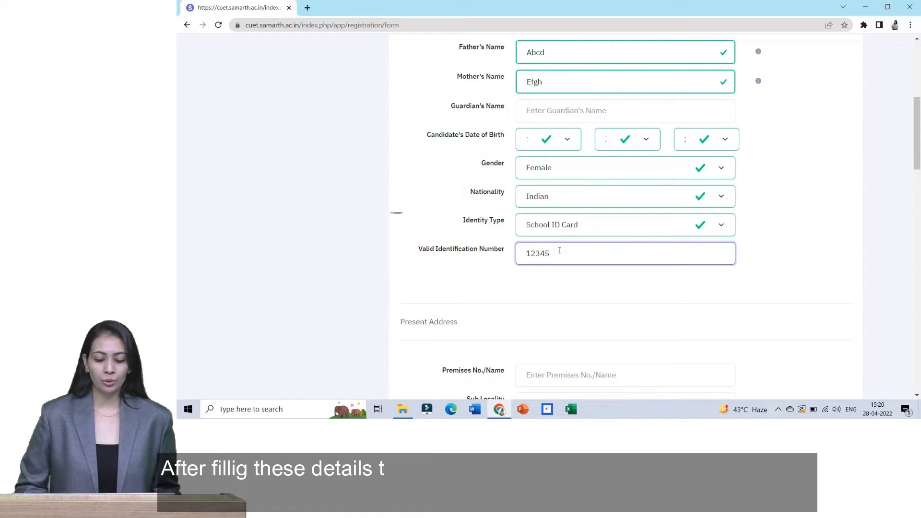
pyautogui.write('678')
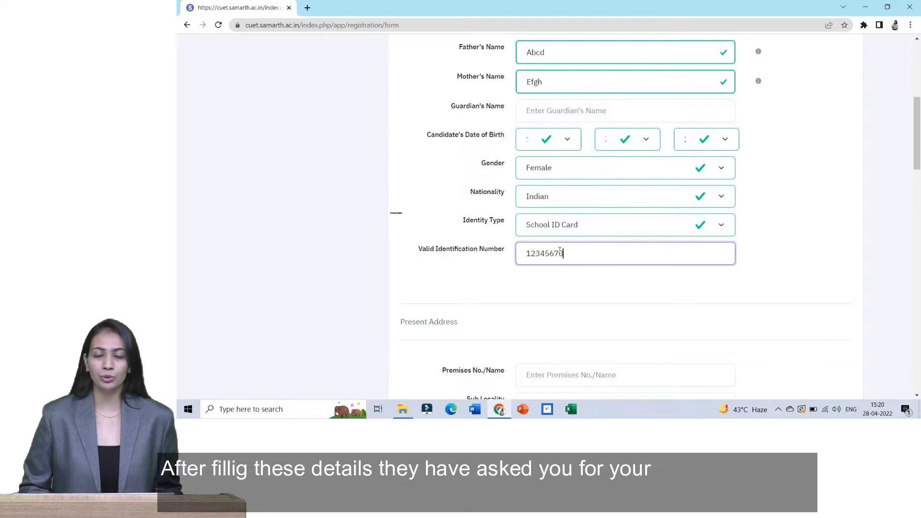
# Enter the candidate's e-mail address and repeat it in Confirm Email Address
pyautogui.scroll(-5, 559, 251)
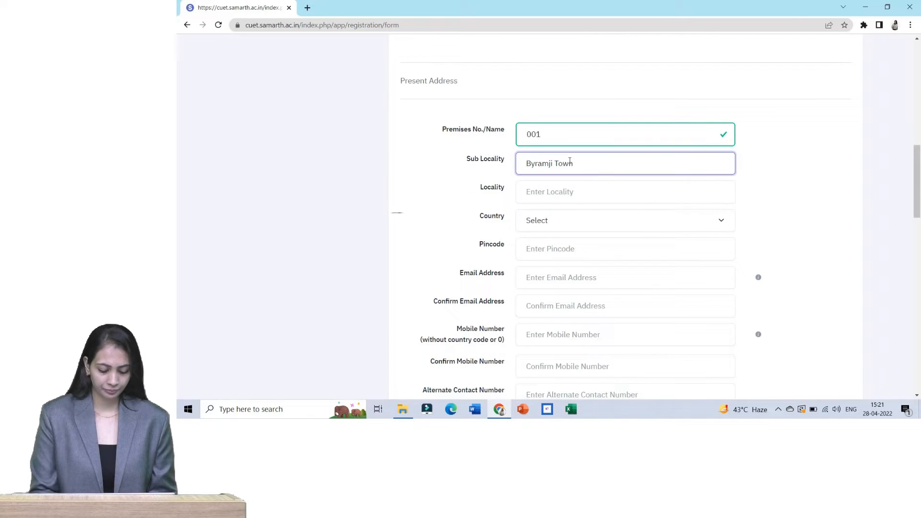
pyautogui.click(553, 191)
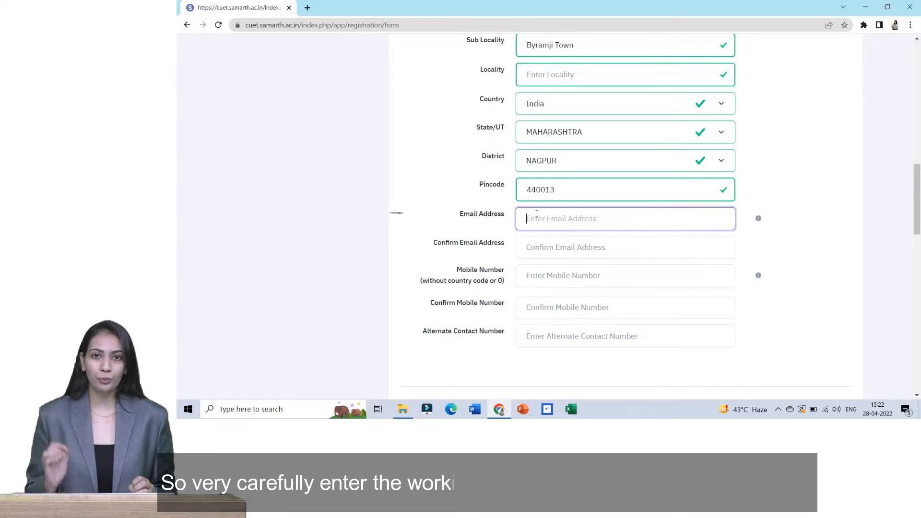
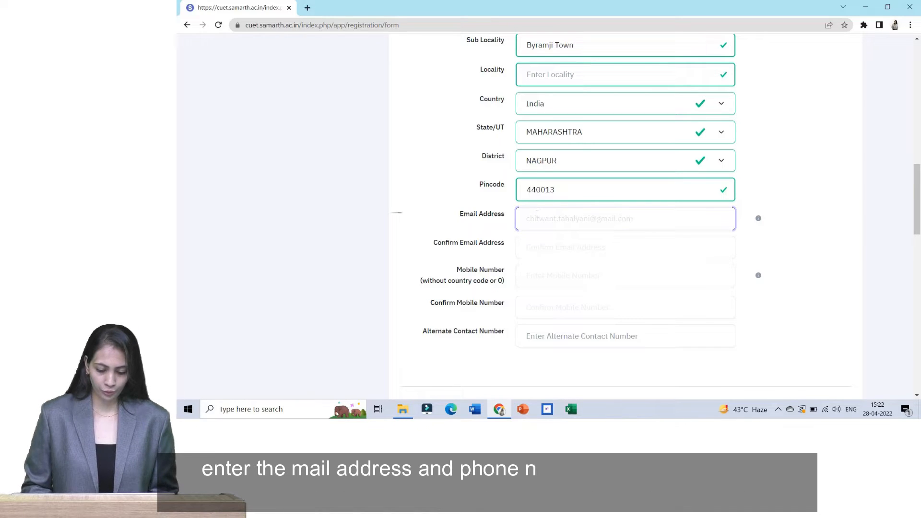
pyautogui.click(533, 249)
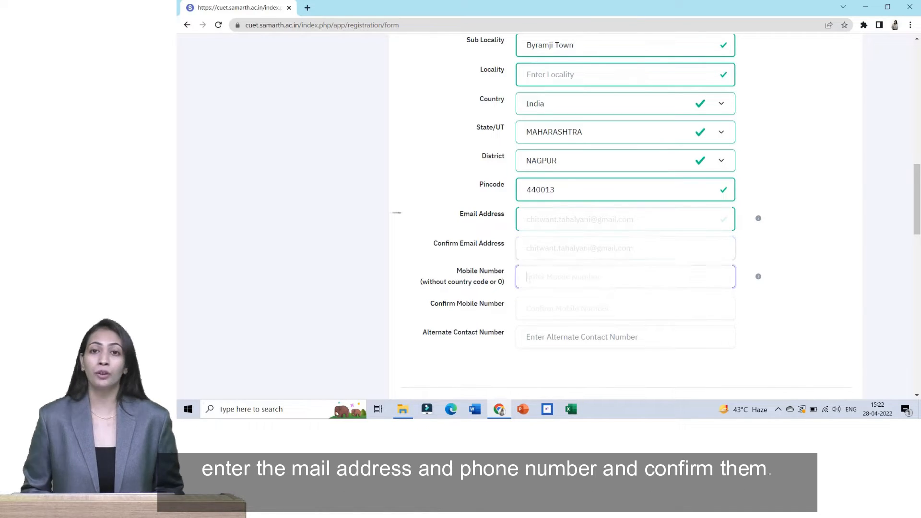
# Enter the candidate's mobile number and repeat it in Confirm Mobile Number
pyautogui.click(530, 278)
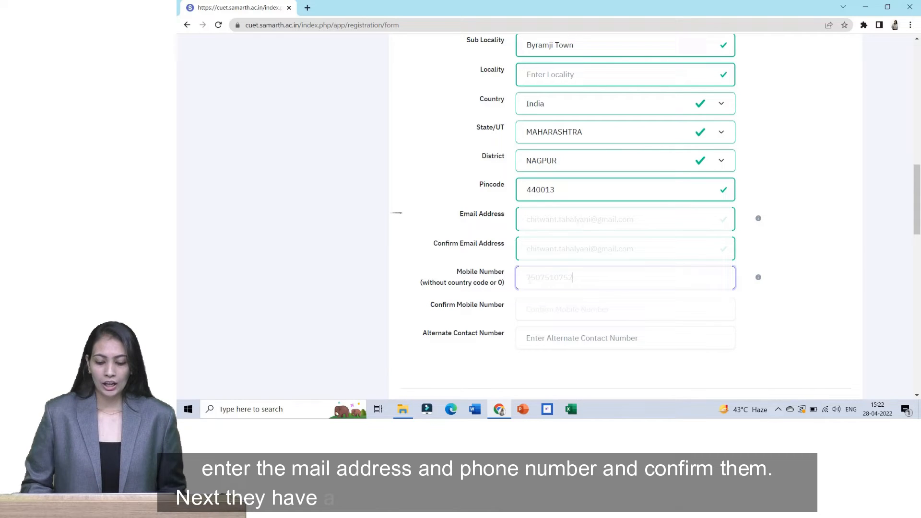
pyautogui.click(536, 311)
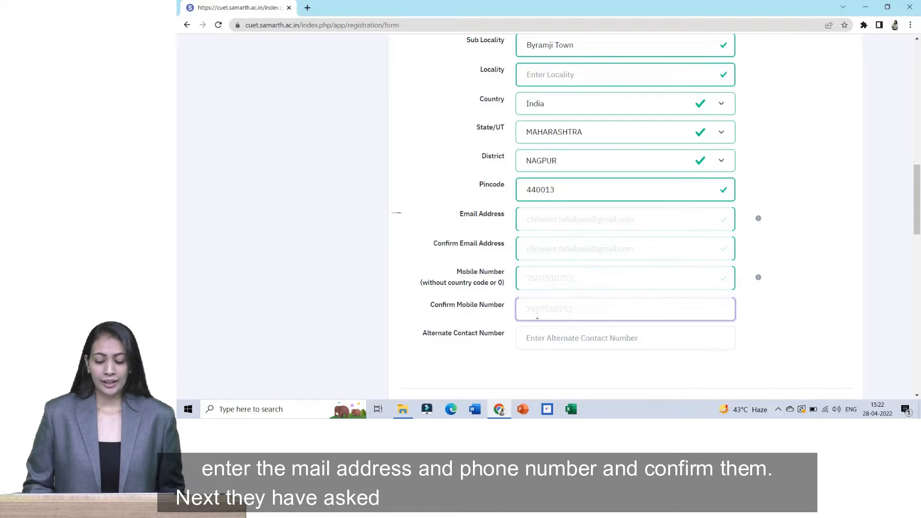
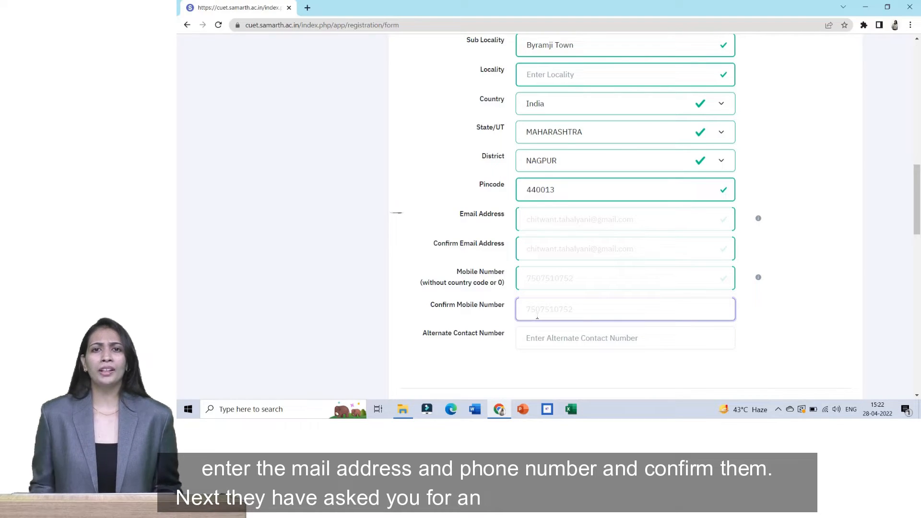
pyautogui.scroll(-1, 537, 317)
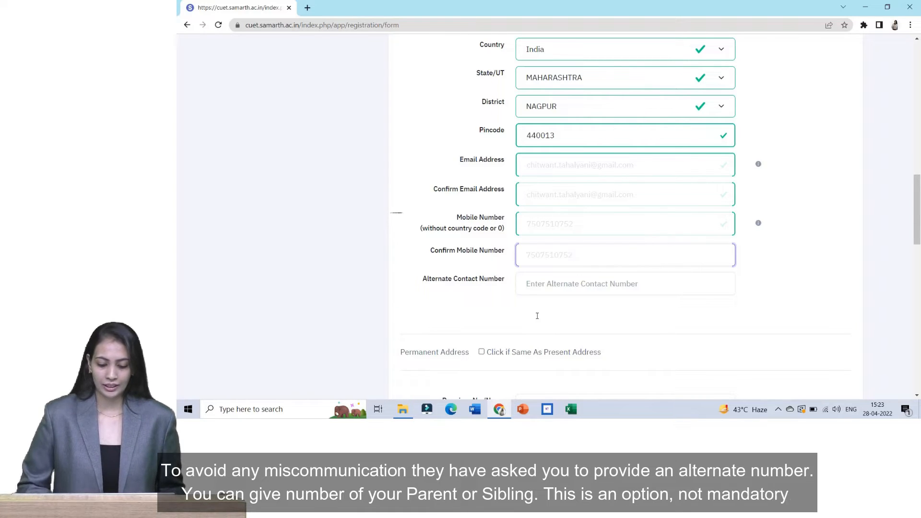
# Tick 'Click if Same As Present Address' under Permanent Address
pyautogui.scroll(-4, 537, 316)
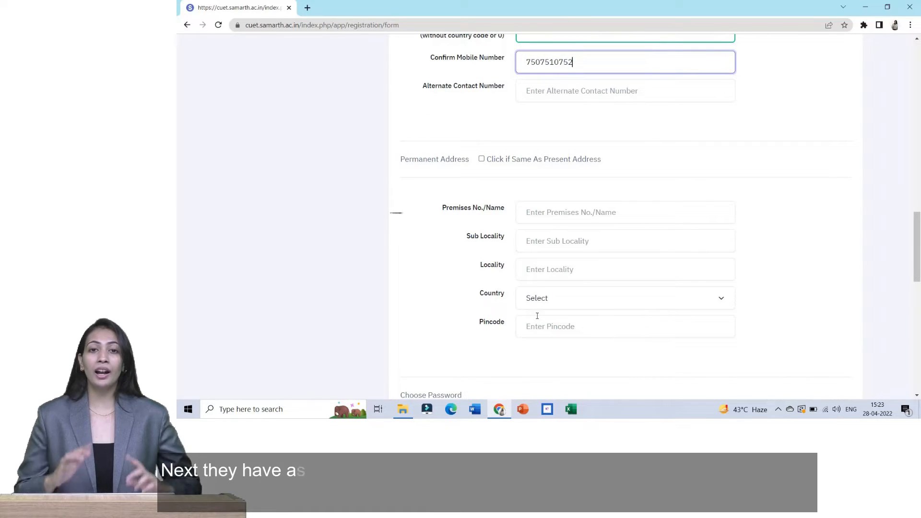
pyautogui.scroll(-1, 537, 316)
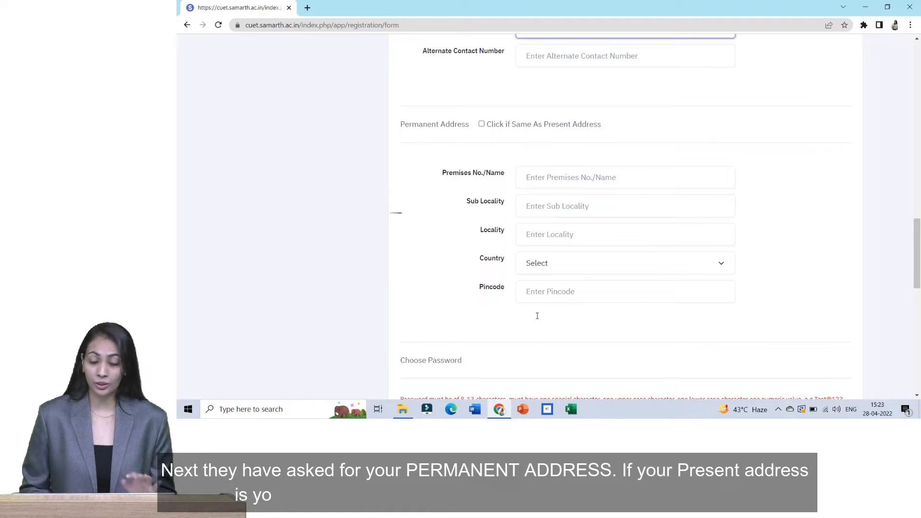
pyautogui.click(482, 124)
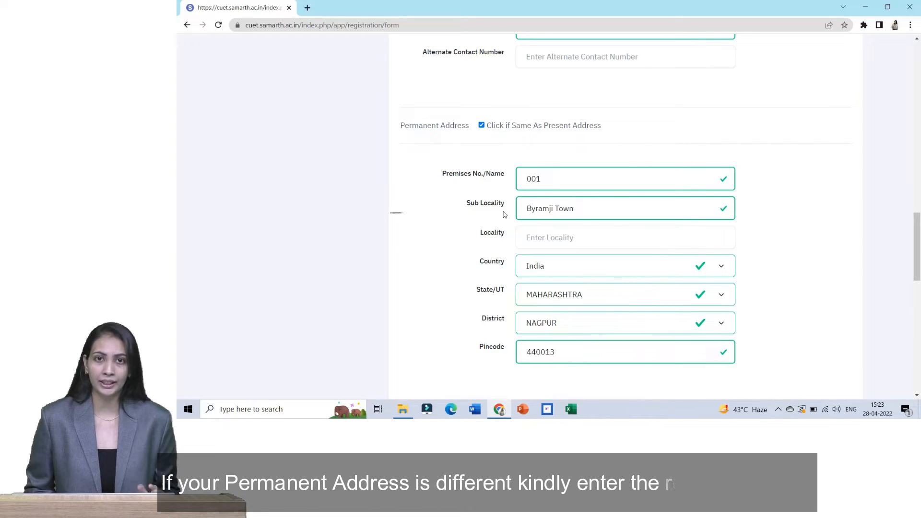
pyautogui.scroll(-3, 504, 214)
pyautogui.scroll(-4, 504, 214)
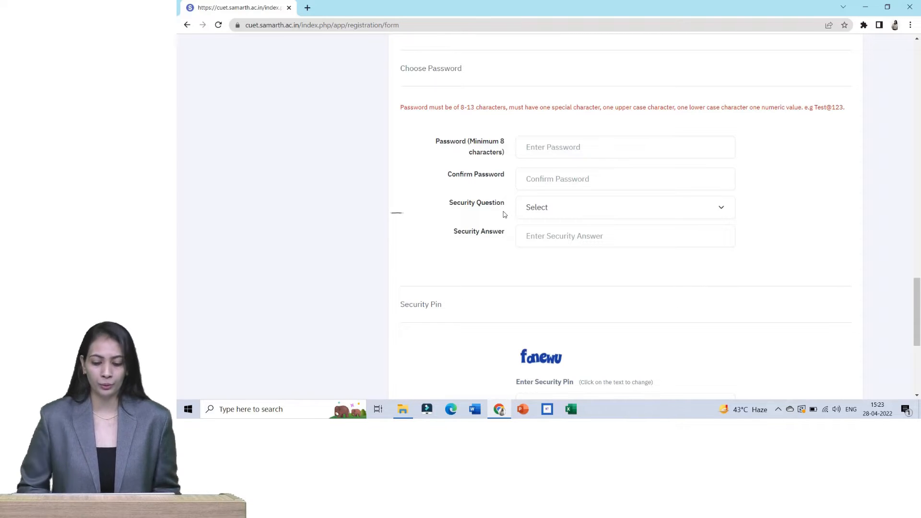
# Type the account password in Password and Confirm Password
pyautogui.click(574, 146)
pyautogui.write('T')
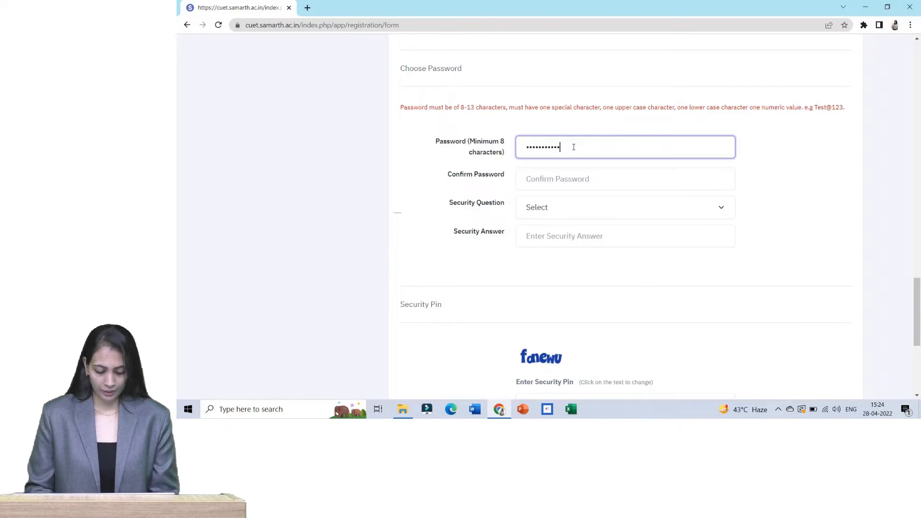
pyautogui.click(571, 175)
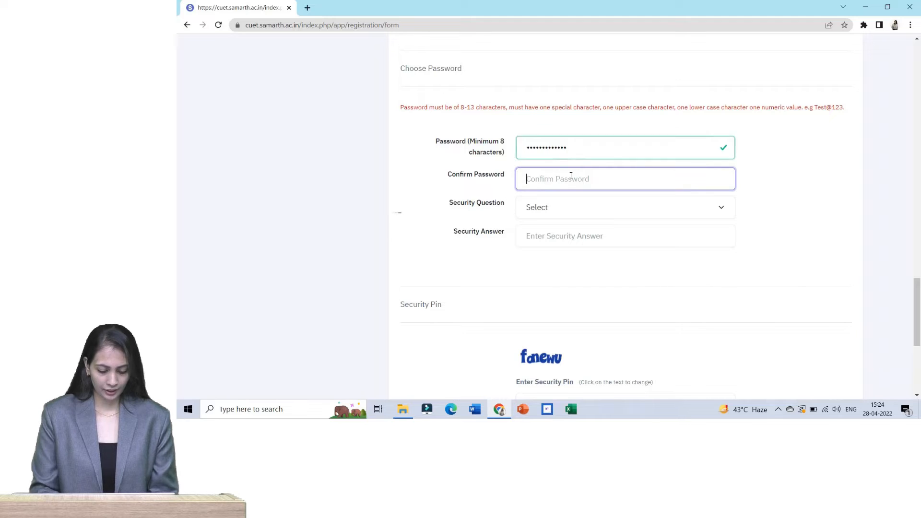
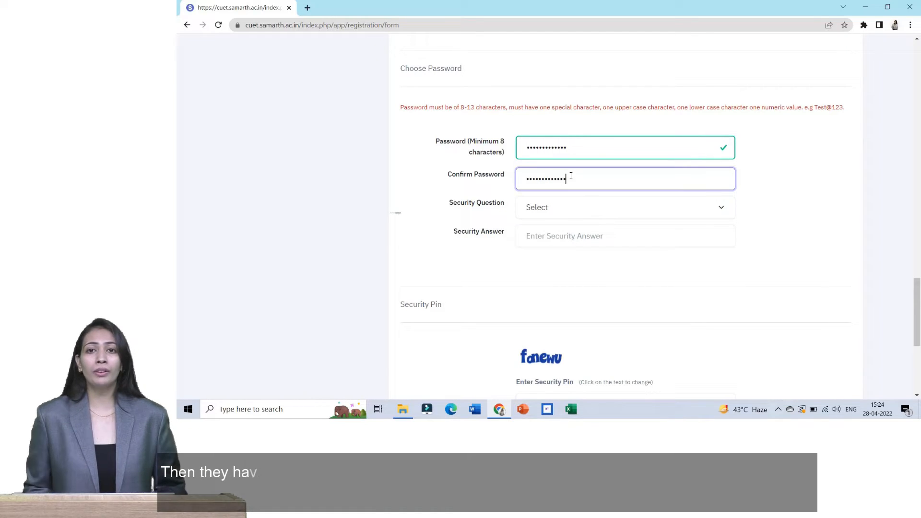
# Choose 'Which is your favourite book ?' as security question and type the answer
pyautogui.click(545, 209)
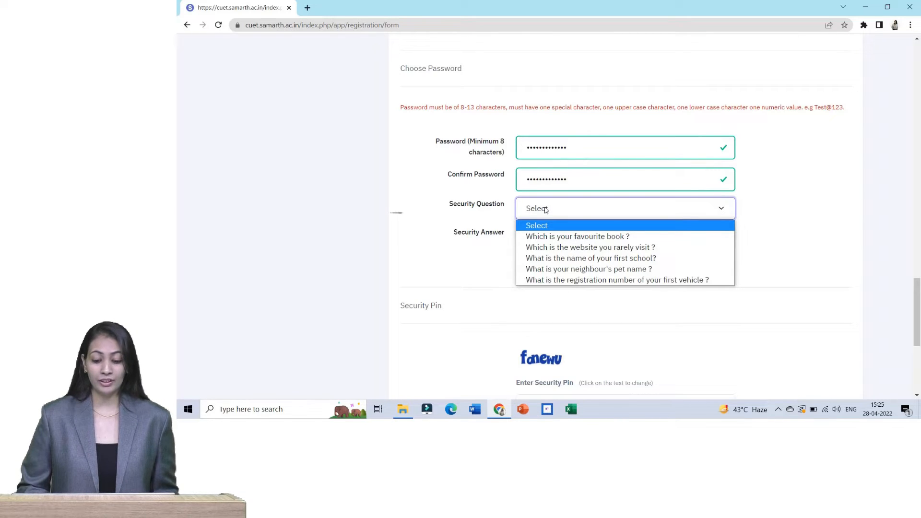
pyautogui.click(555, 239)
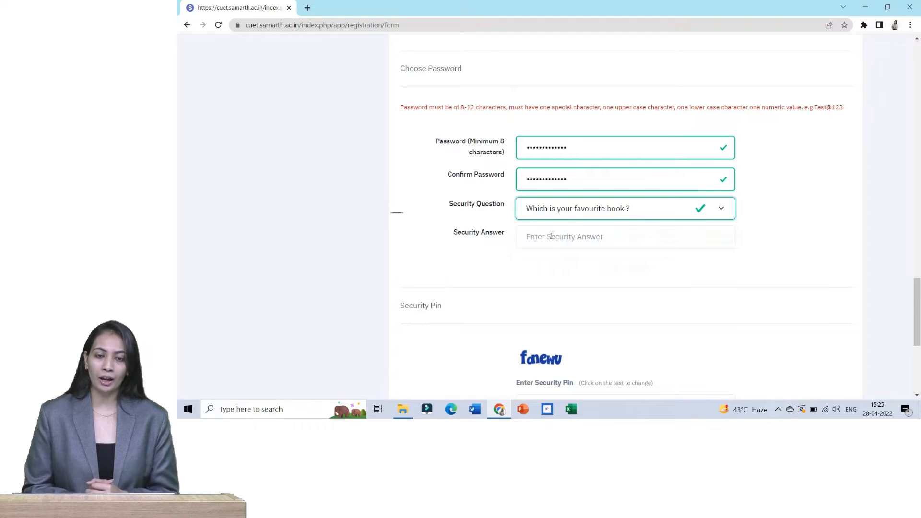
pyautogui.click(551, 236)
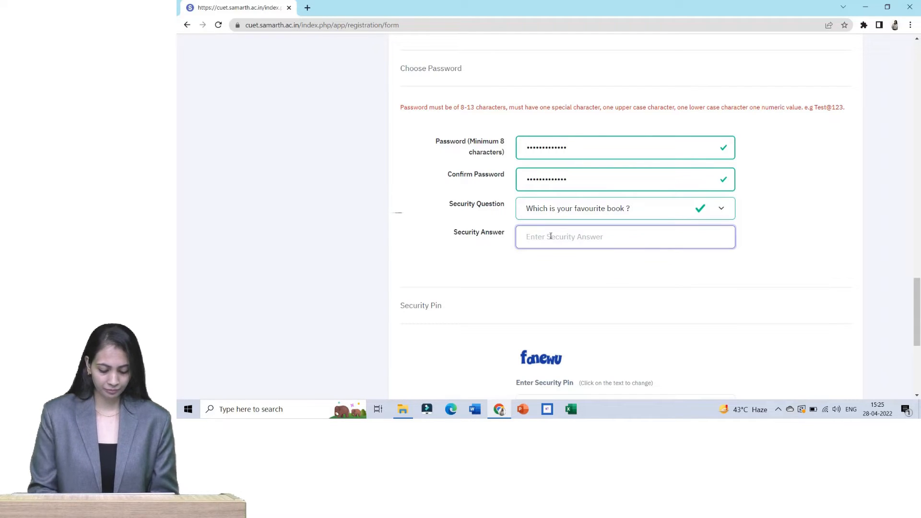
pyautogui.write('••')
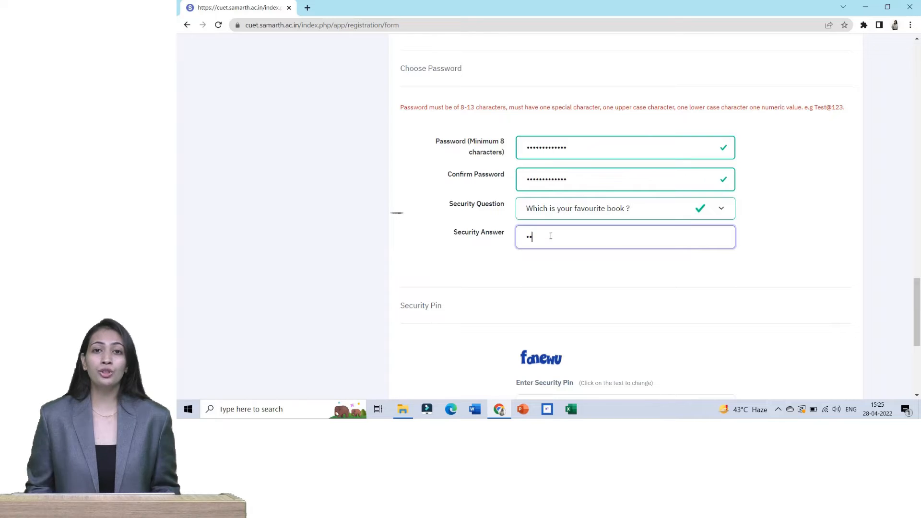
pyautogui.write('••••••')
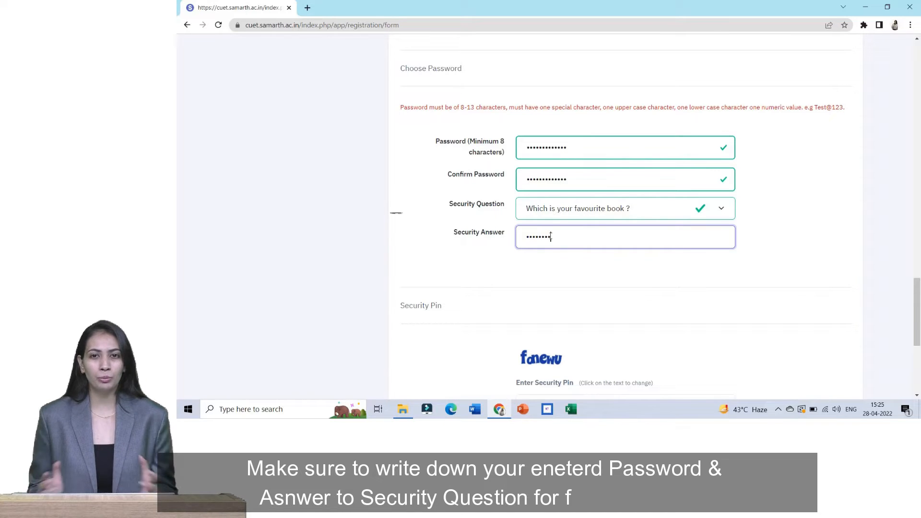
# Type the captcha text into Enter Security Pin and submit the registration form
pyautogui.scroll(8, 551, 236)
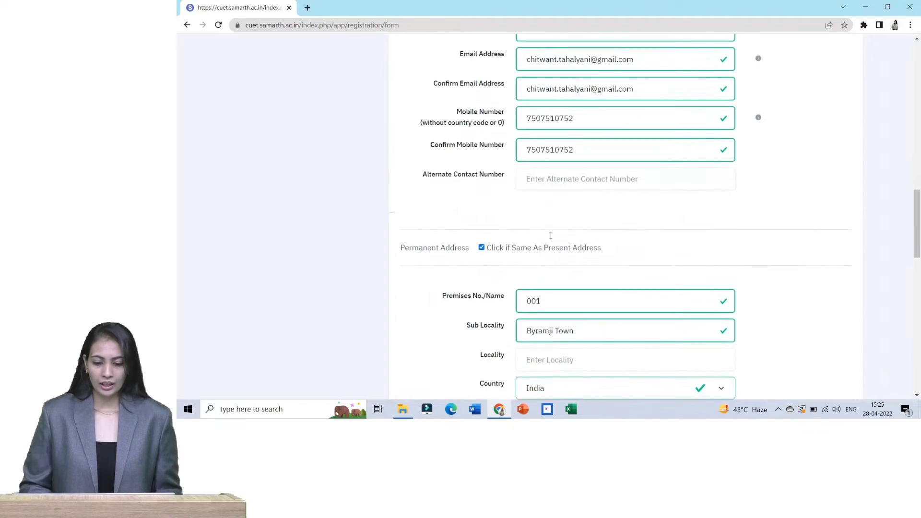
pyautogui.scroll(-6, 550, 236)
pyautogui.scroll(-8, 550, 235)
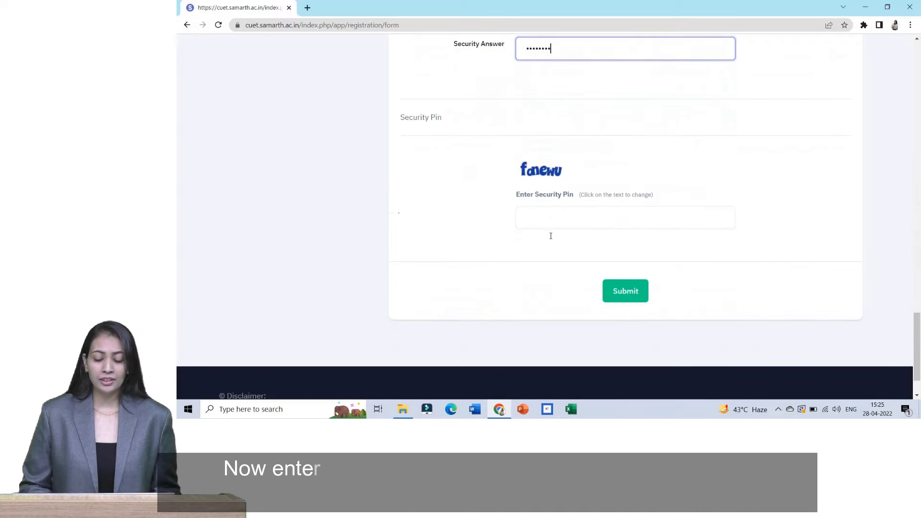
pyautogui.scroll(3, 551, 236)
pyautogui.scroll(-3, 550, 236)
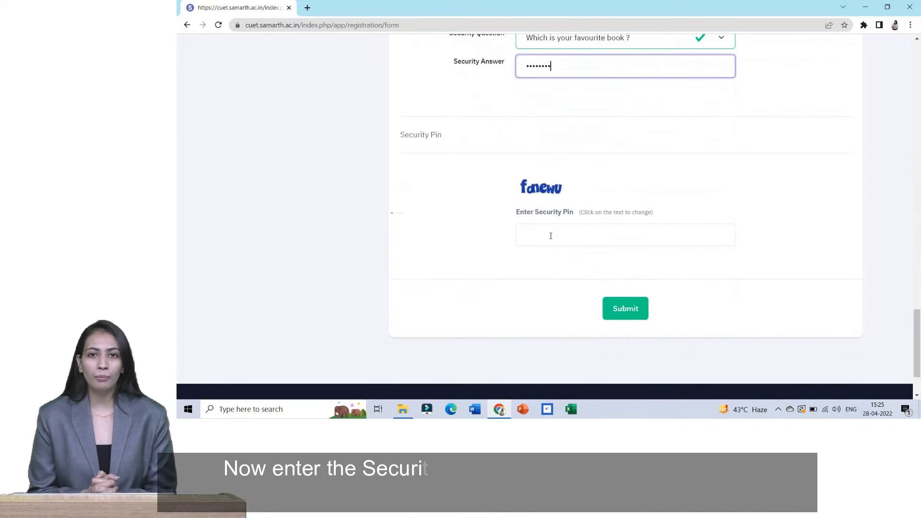
pyautogui.click(550, 236)
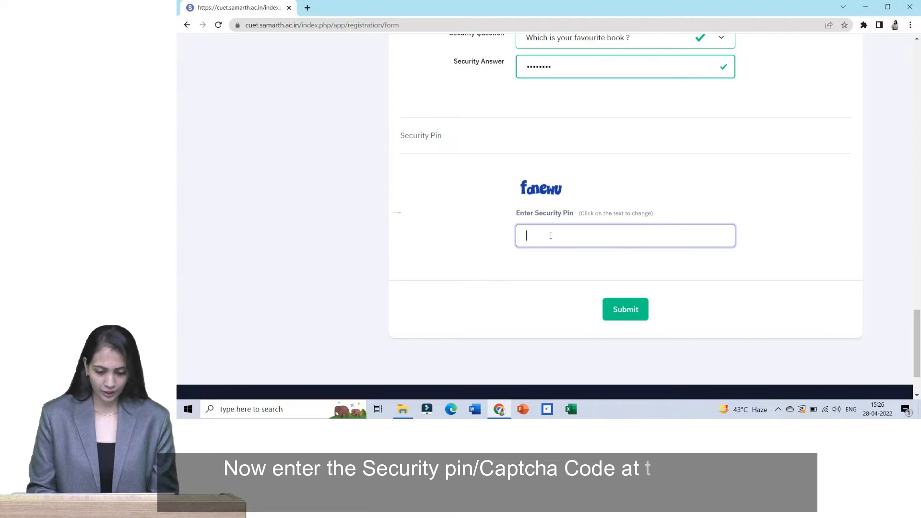
pyautogui.write('fonewu')
pyautogui.scroll(1, 575, 287)
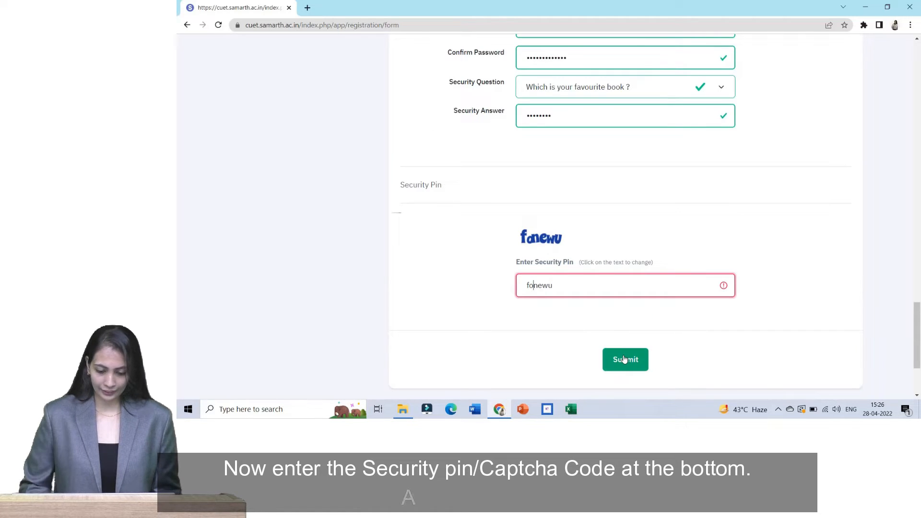
pyautogui.click(624, 359)
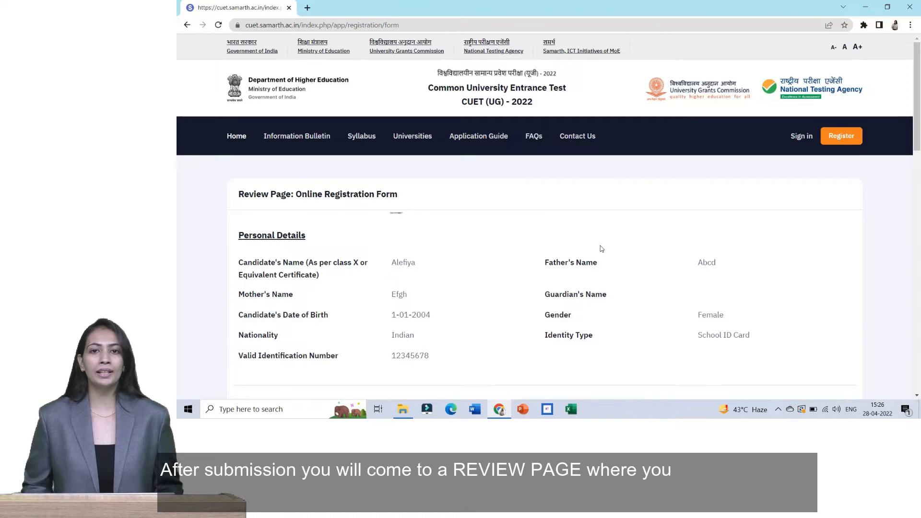
# Scroll the Review Page past personal details, addresses and security question to the Particulars checklist
pyautogui.scroll(-2, 601, 248)
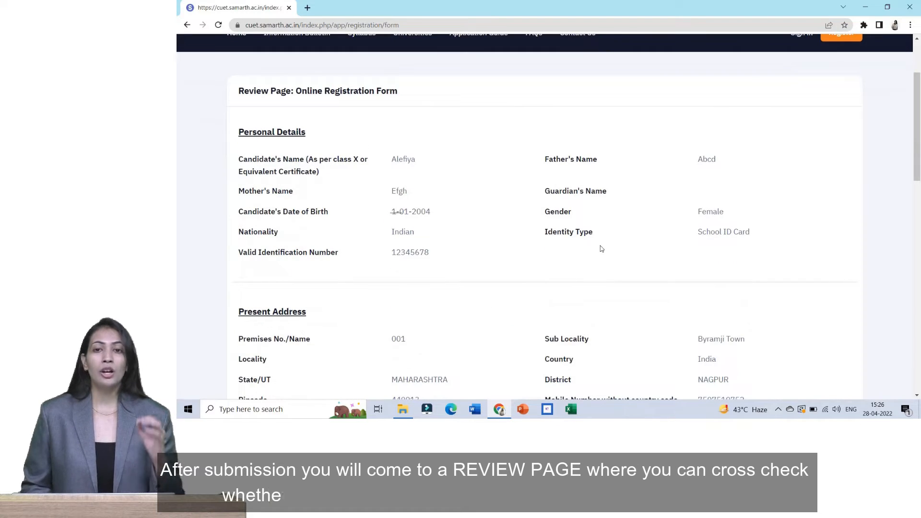
pyautogui.scroll(-2, 602, 248)
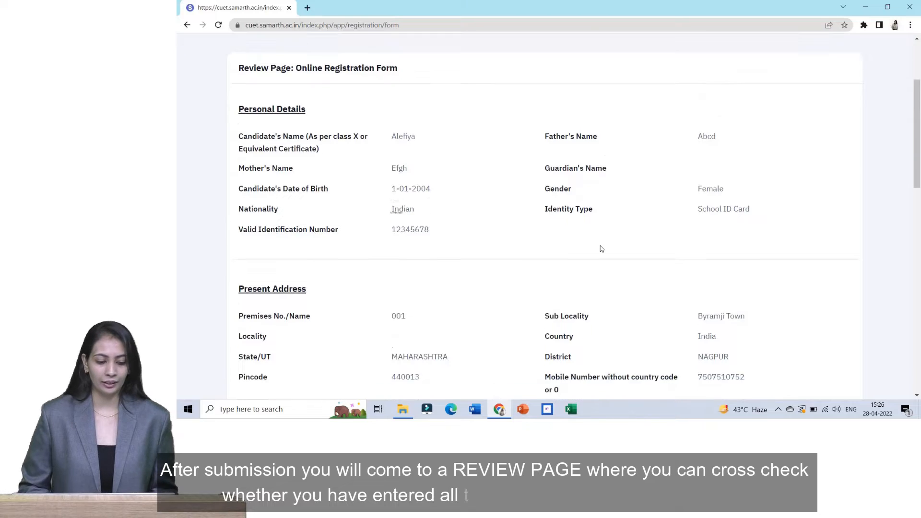
pyautogui.scroll(-8, 601, 248)
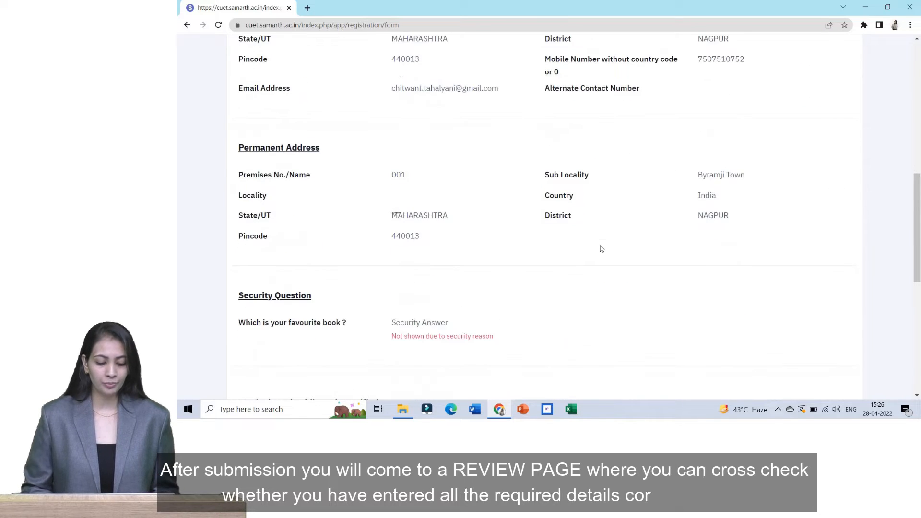
pyautogui.scroll(-3, 602, 249)
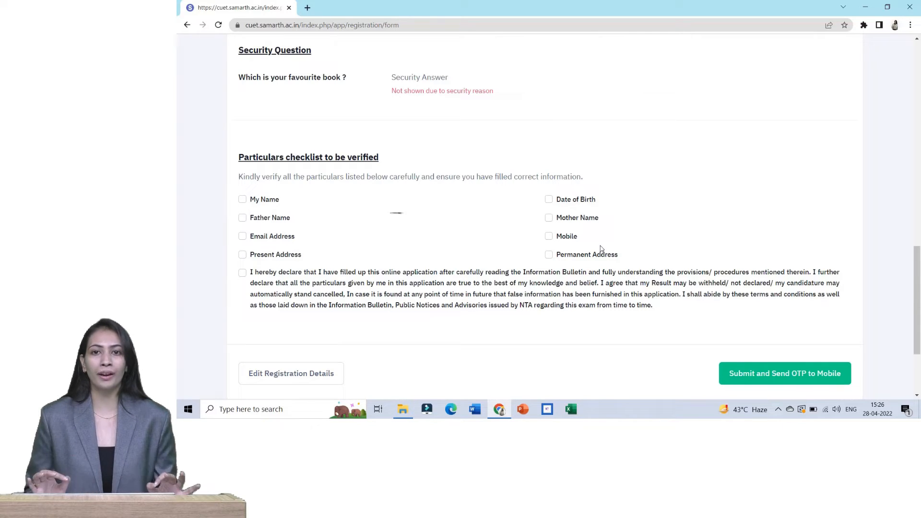
# Tick all eight checklist items: names, date of birth, e-mail, mobile and both addresses
pyautogui.click(242, 199)
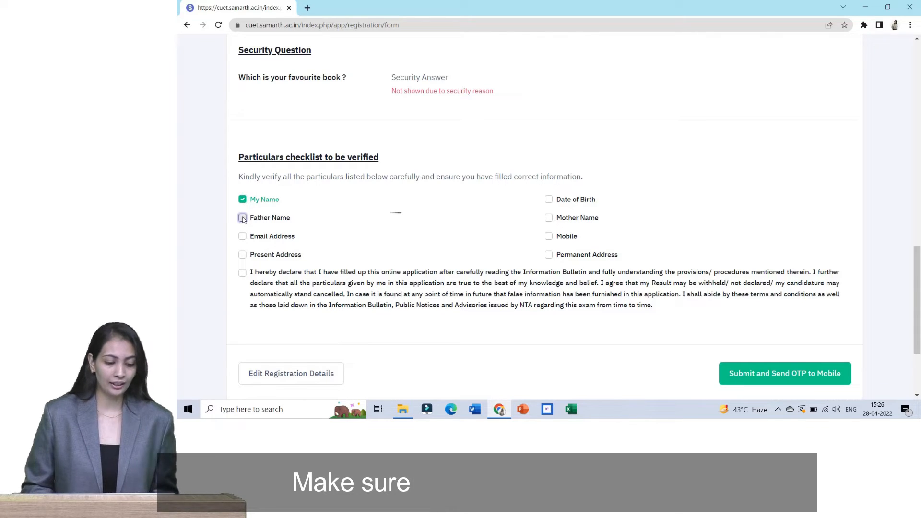
pyautogui.click(242, 218)
pyautogui.click(242, 236)
pyautogui.click(242, 254)
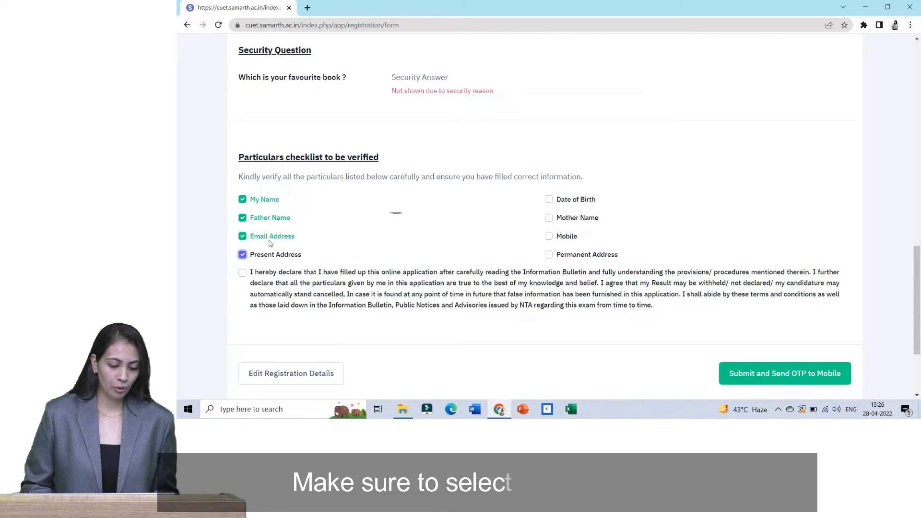
pyautogui.click(548, 200)
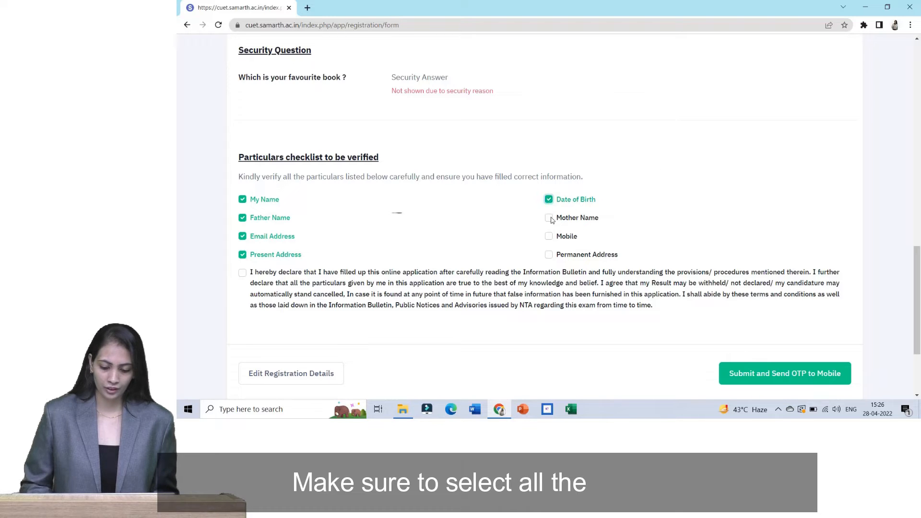
pyautogui.click(548, 217)
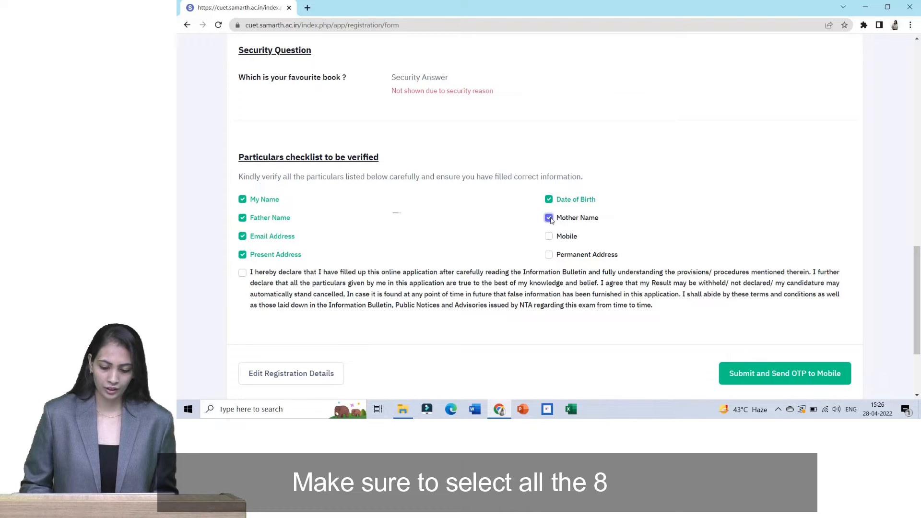
pyautogui.click(549, 256)
pyautogui.click(549, 237)
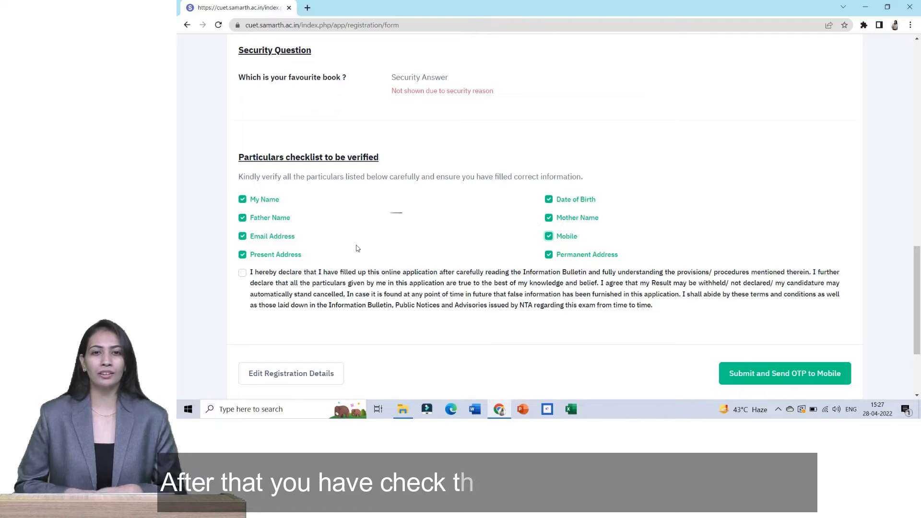
# Accept the declaration, choose 'Submit and Send OTP to Mobile' and confirm with OK
pyautogui.click(243, 273)
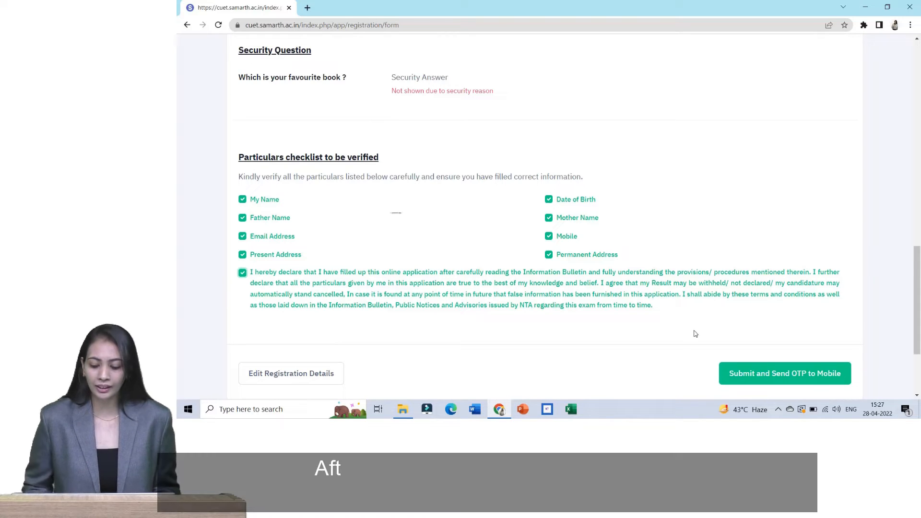
pyautogui.scroll(-2, 693, 333)
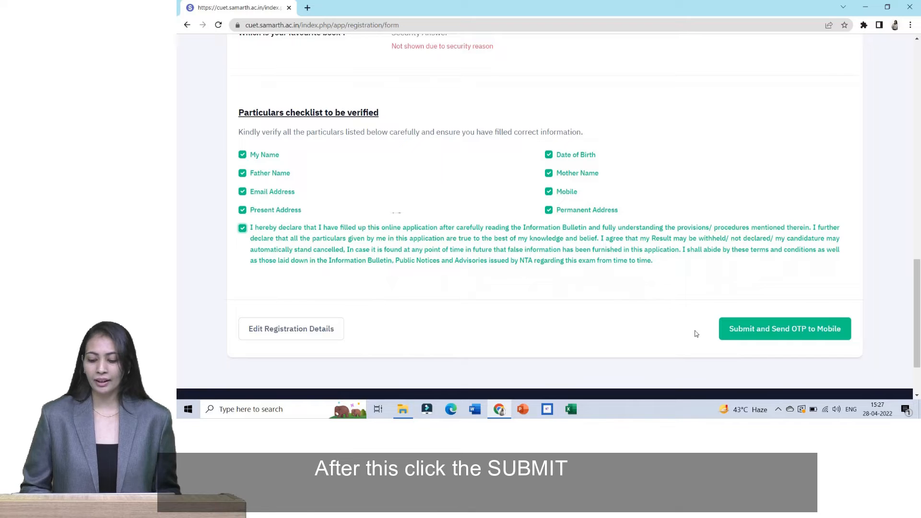
pyautogui.click(789, 330)
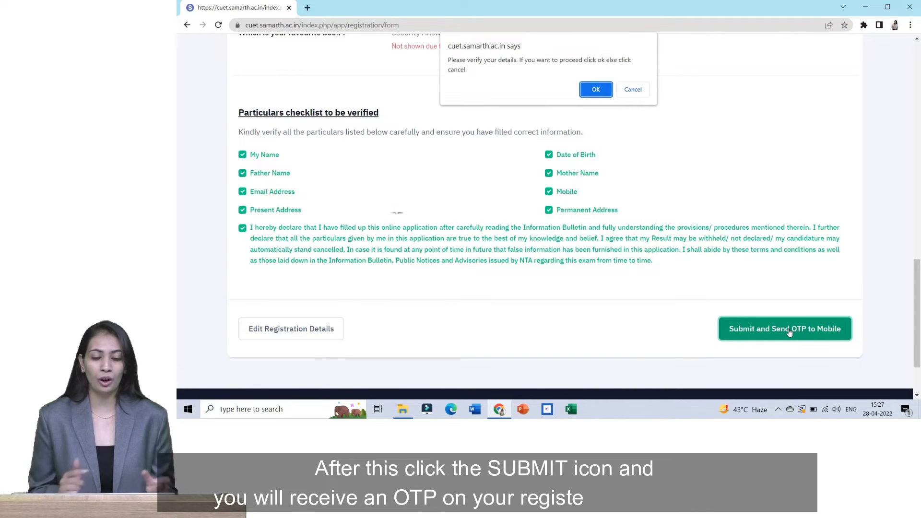
pyautogui.click(596, 91)
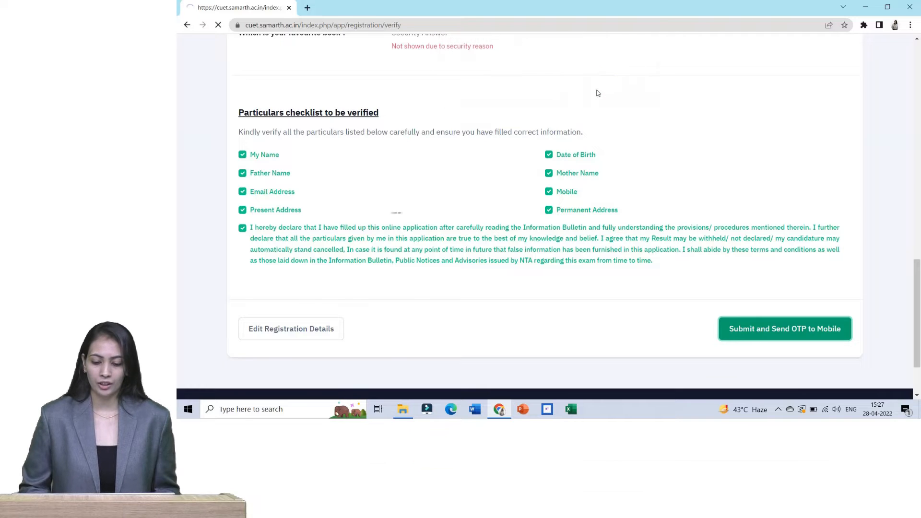
# Enter the received mobile OTP and the captcha security pin, fix the pin's last character, and submit
pyautogui.scroll(-15, 597, 92)
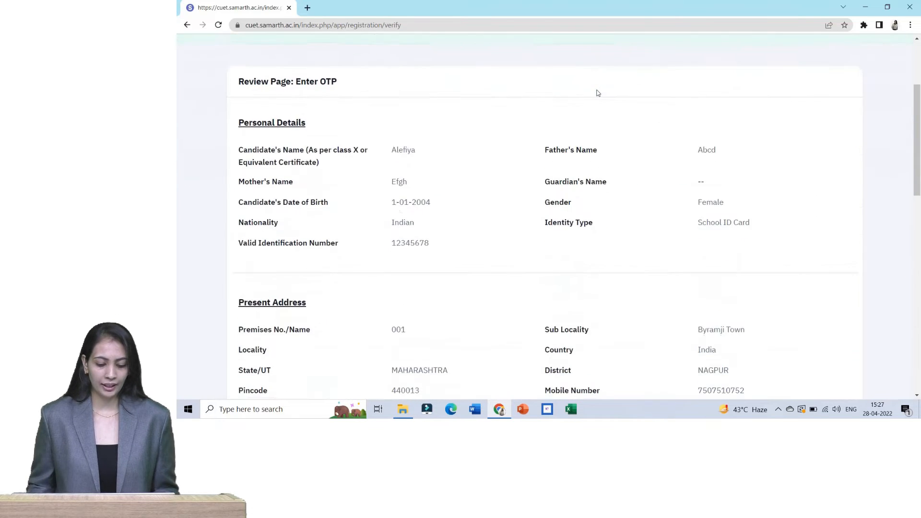
pyautogui.click(571, 173)
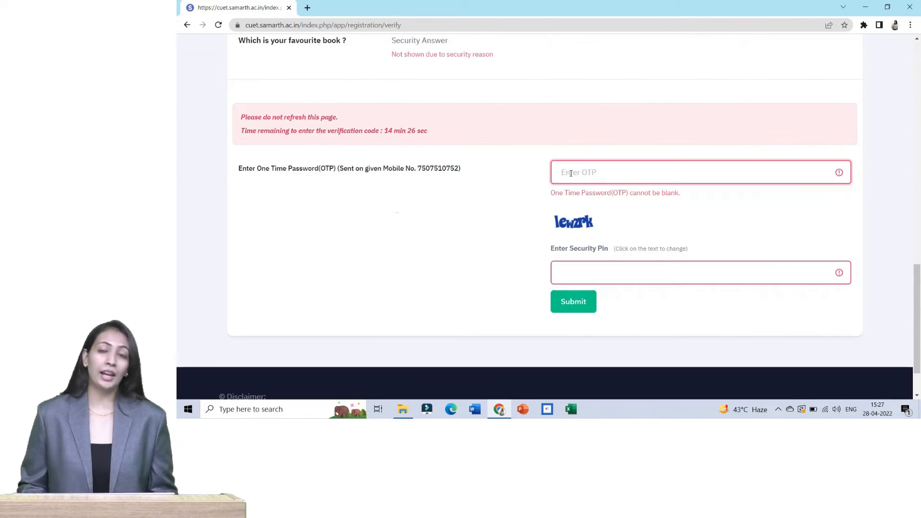
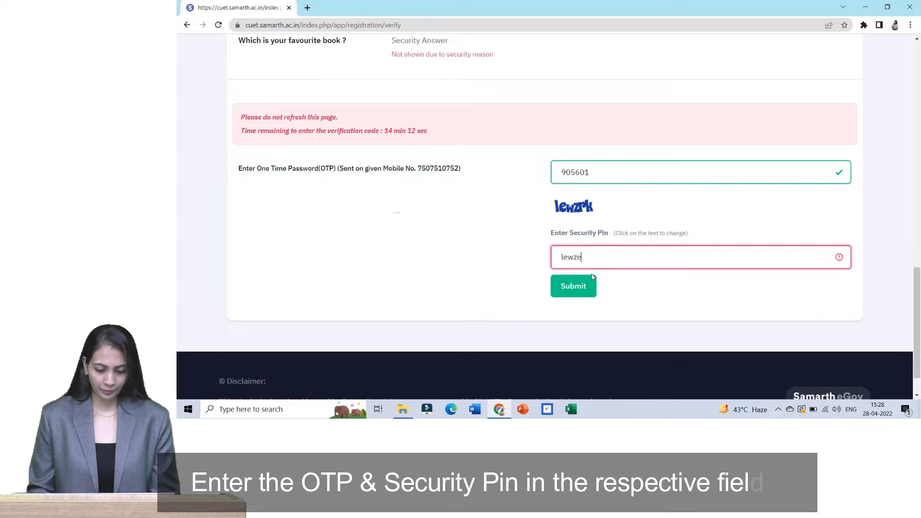
pyautogui.press('BackSpace')
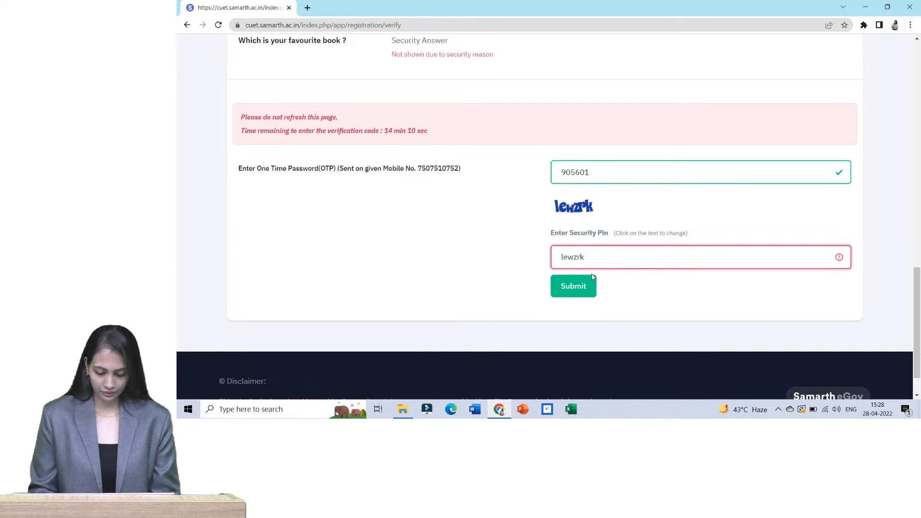
pyautogui.click(584, 292)
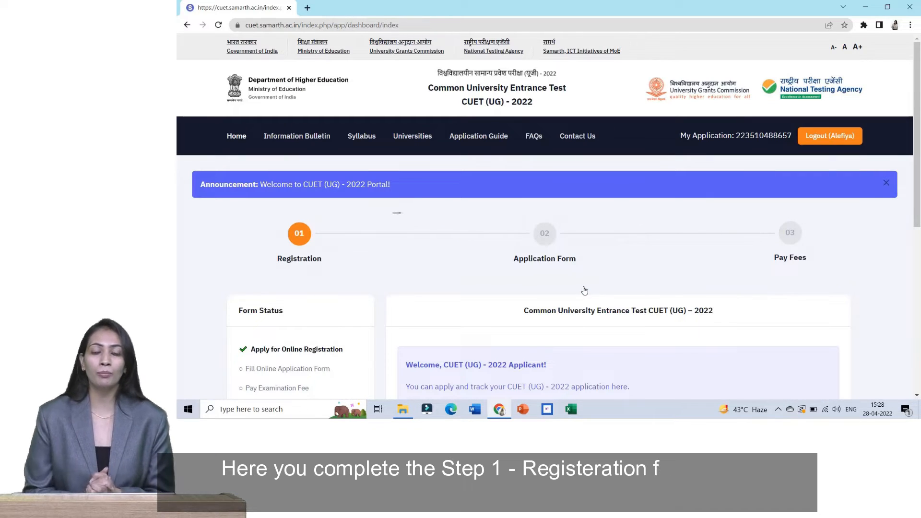
# From the registration-complete dashboard, continue to the Application Form
pyautogui.scroll(-4, 584, 291)
pyautogui.moveTo(488, 217); pyautogui.dragTo(563, 216)
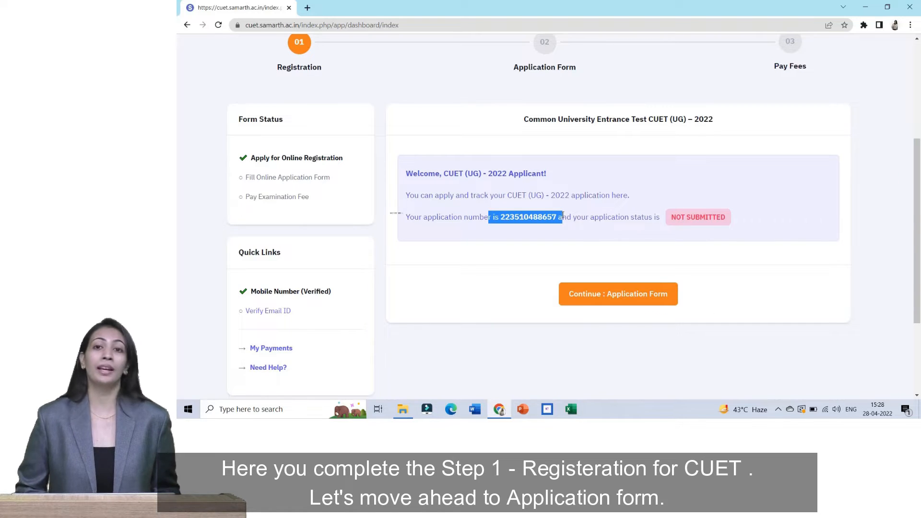
pyautogui.click(485, 286)
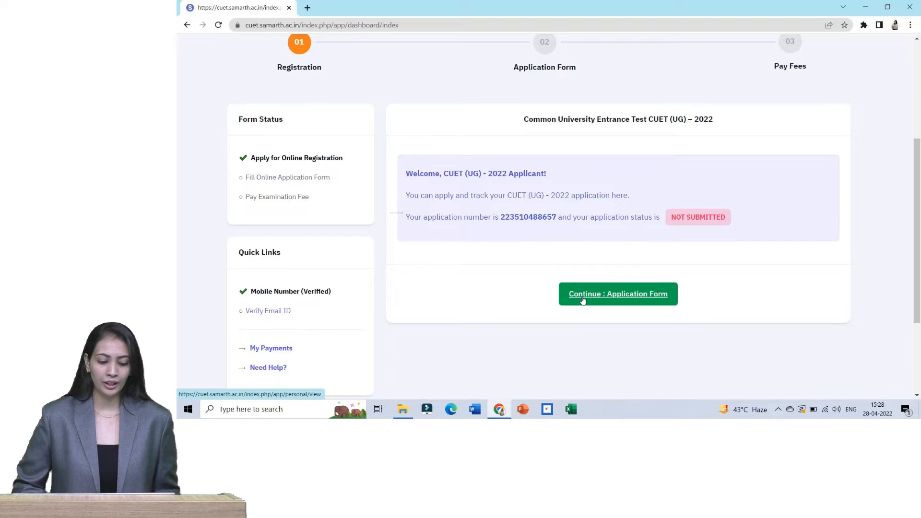
pyautogui.click(583, 300)
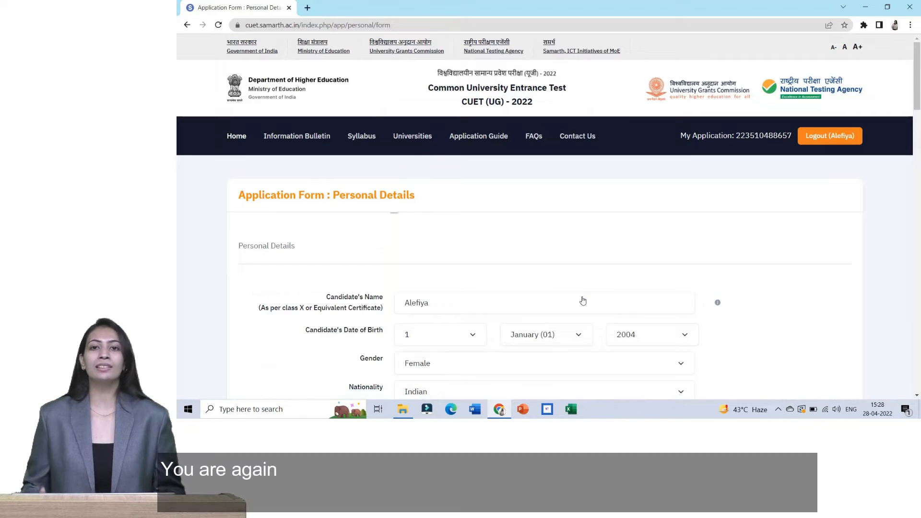
# Set the category to General/Unreserved and answer No to the PwBD question
pyautogui.scroll(-4, 583, 301)
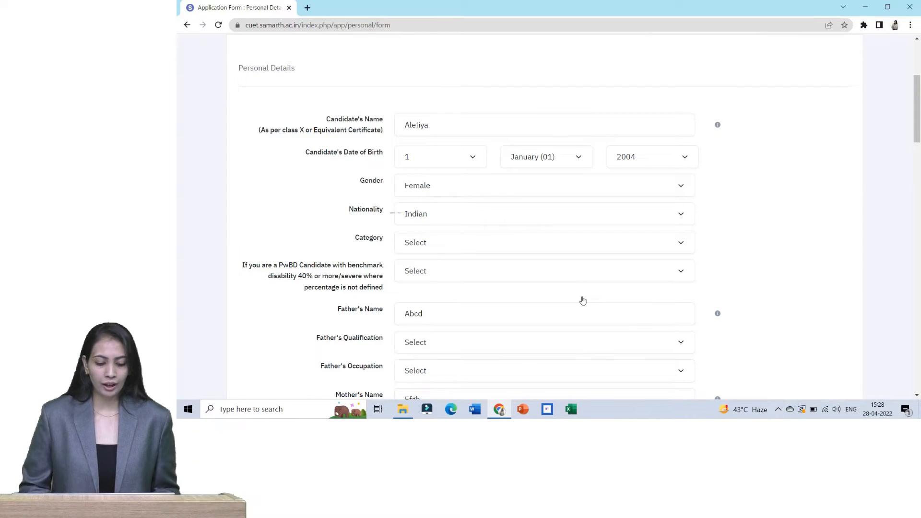
pyautogui.scroll(-1, 582, 301)
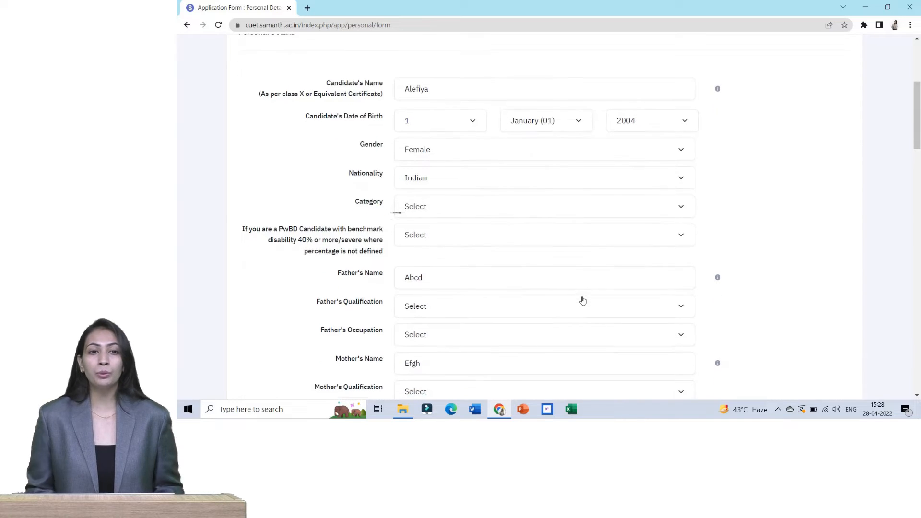
pyautogui.click(464, 201)
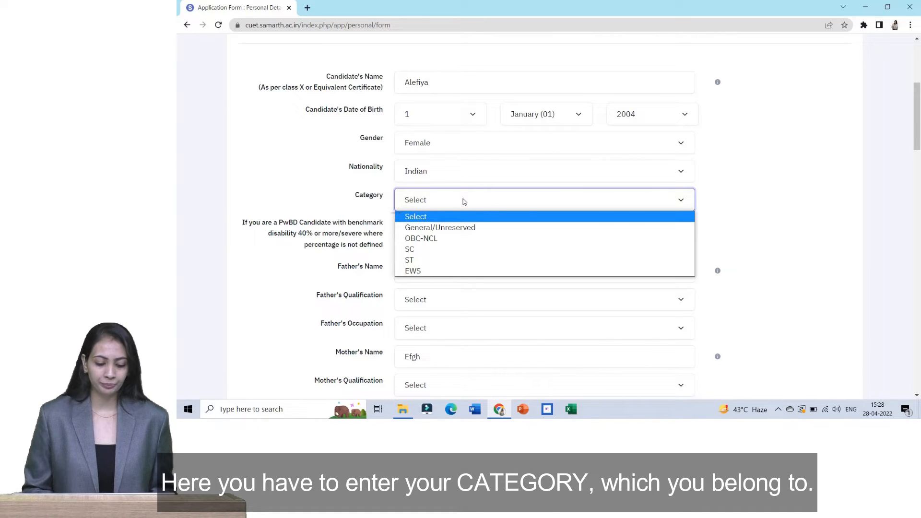
pyautogui.click(459, 228)
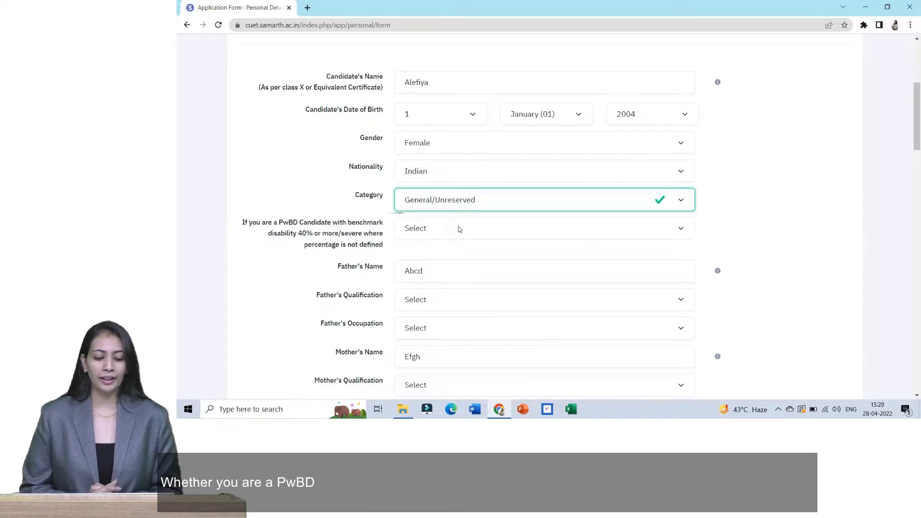
pyautogui.click(459, 227)
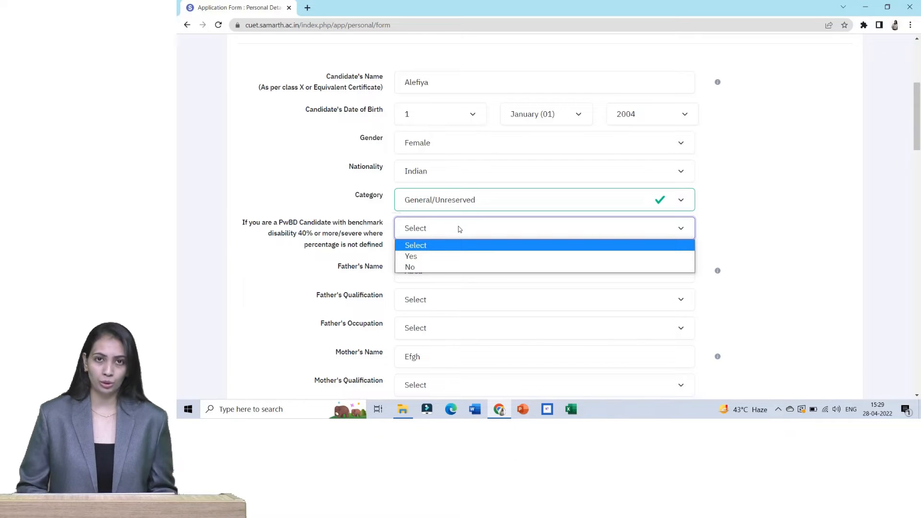
pyautogui.click(425, 267)
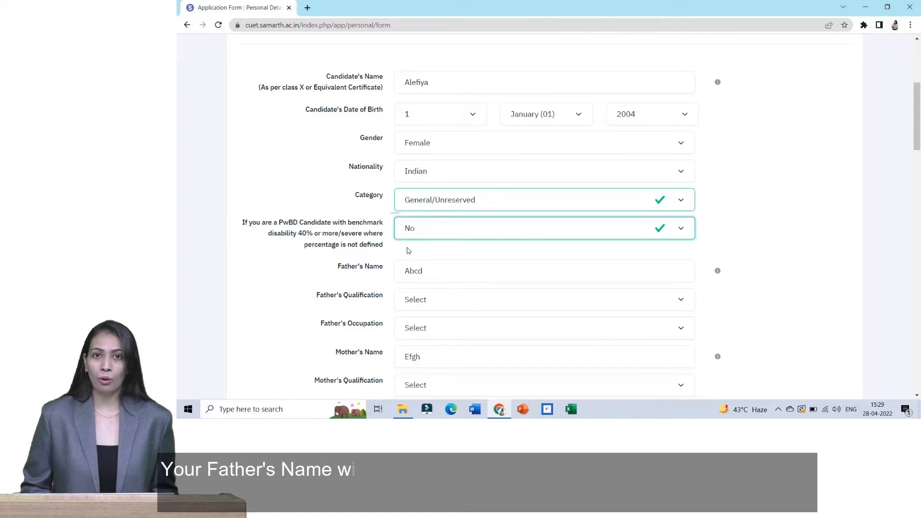
# Set Father's Qualification and Father's Occupation to Not Applicable
pyautogui.scroll(-1, 409, 240)
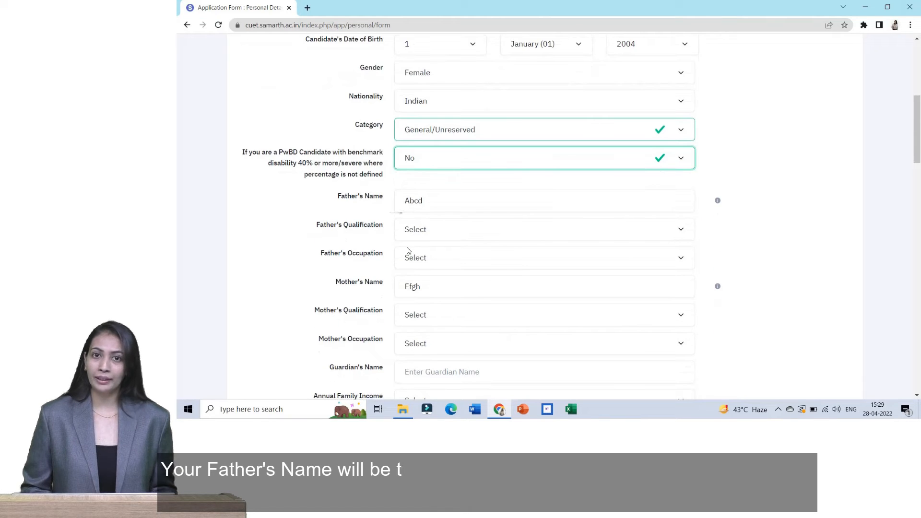
pyautogui.scroll(-1, 432, 206)
pyautogui.click(432, 204)
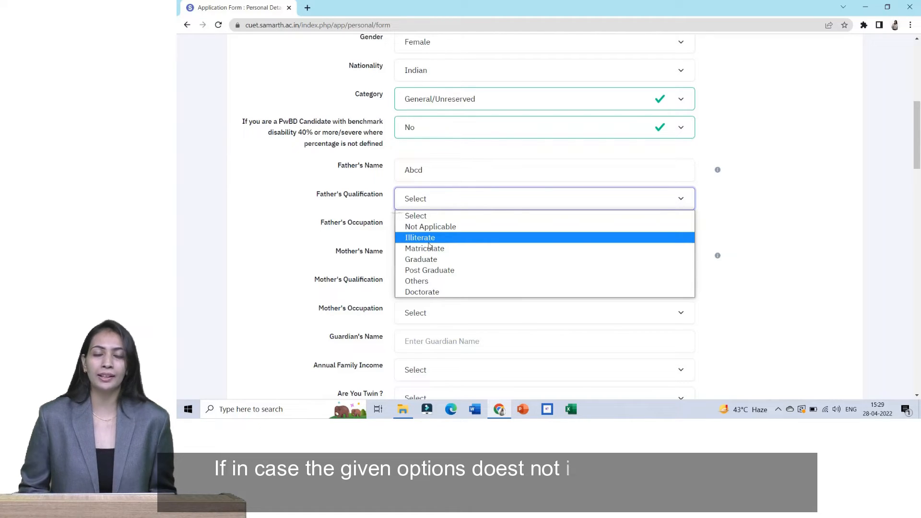
pyautogui.click(429, 227)
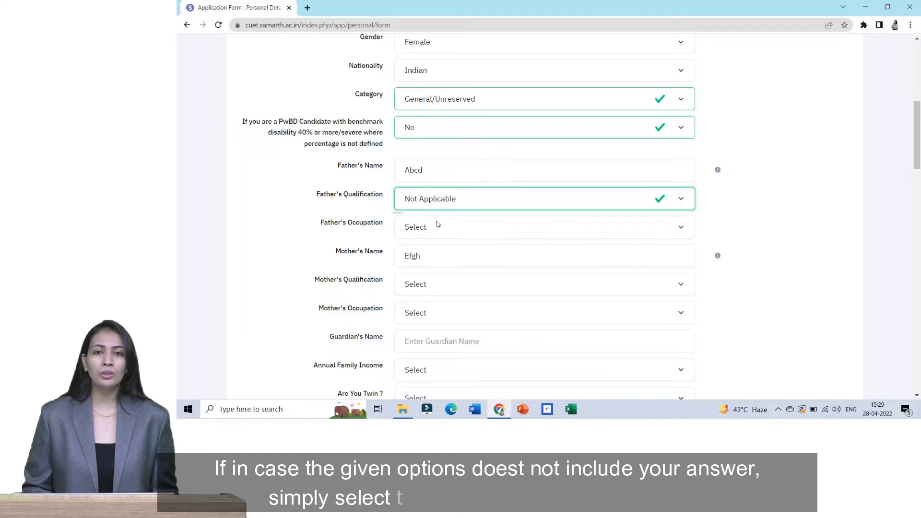
pyautogui.click(438, 225)
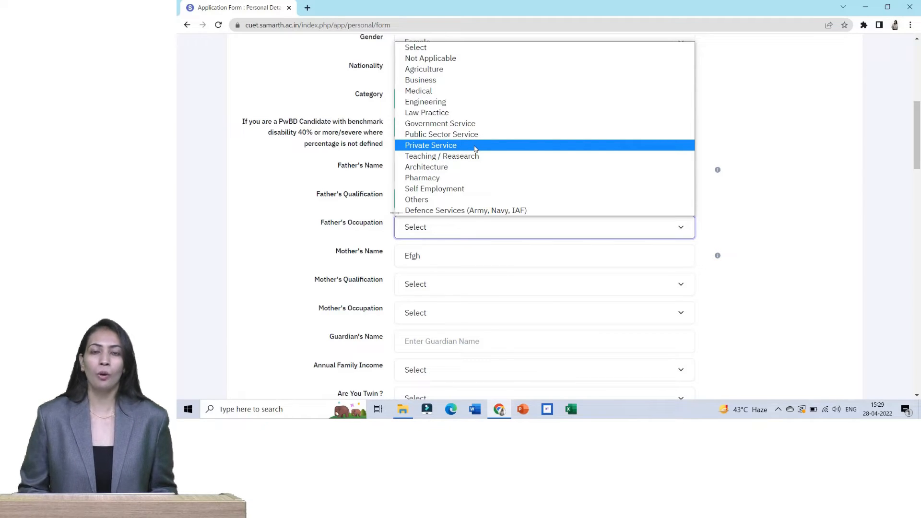
pyautogui.click(485, 58)
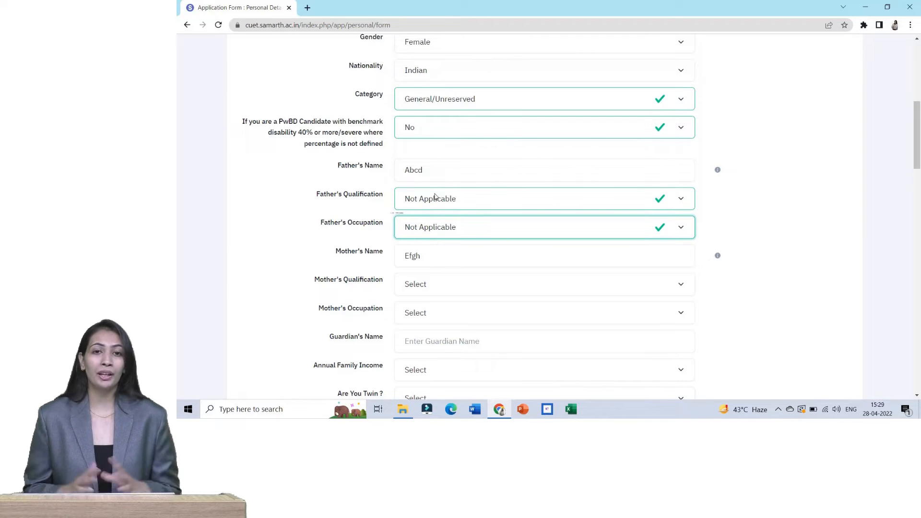
# Set Mother's Qualification and Mother's Occupation to Not Applicable
pyautogui.scroll(-1, 407, 215)
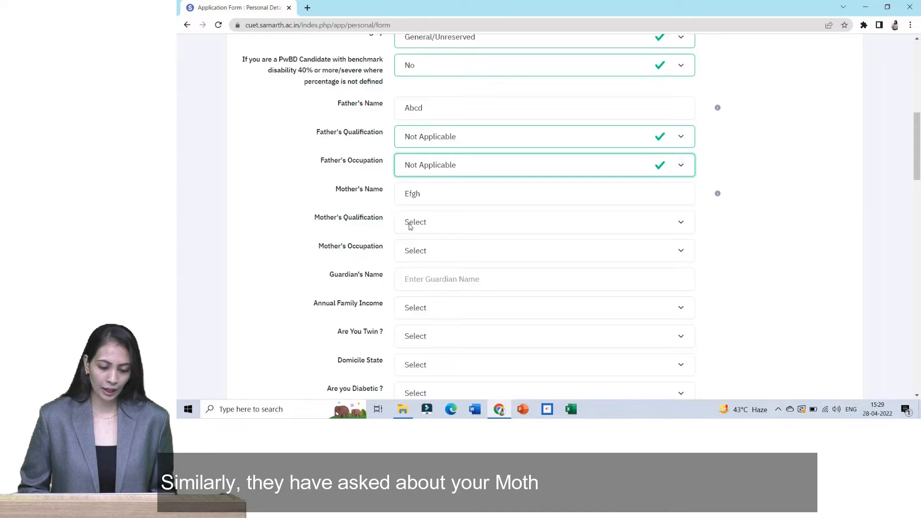
pyautogui.click(408, 224)
pyautogui.click(422, 250)
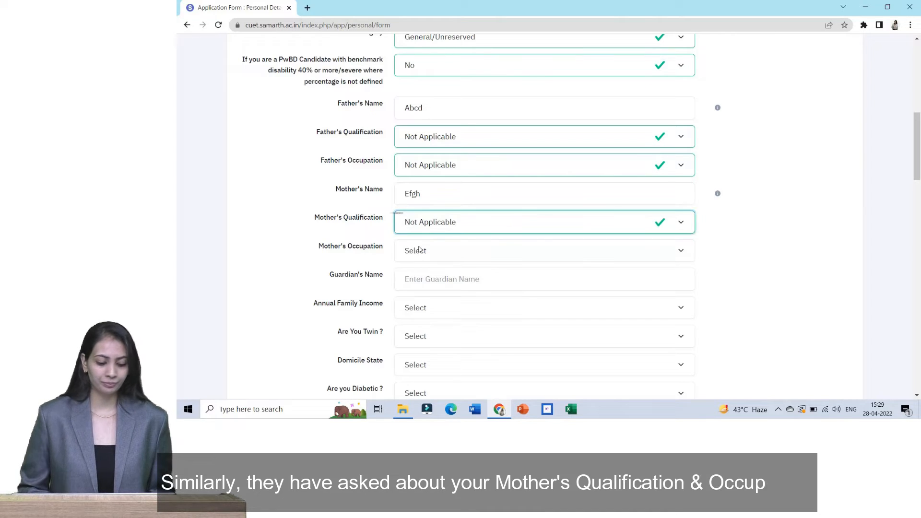
pyautogui.click(422, 250)
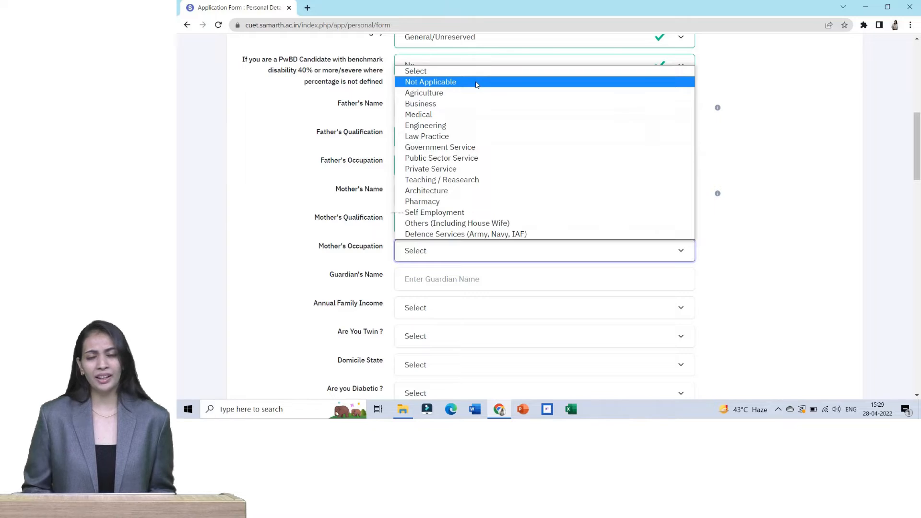
pyautogui.click(476, 85)
pyautogui.scroll(-2, 424, 201)
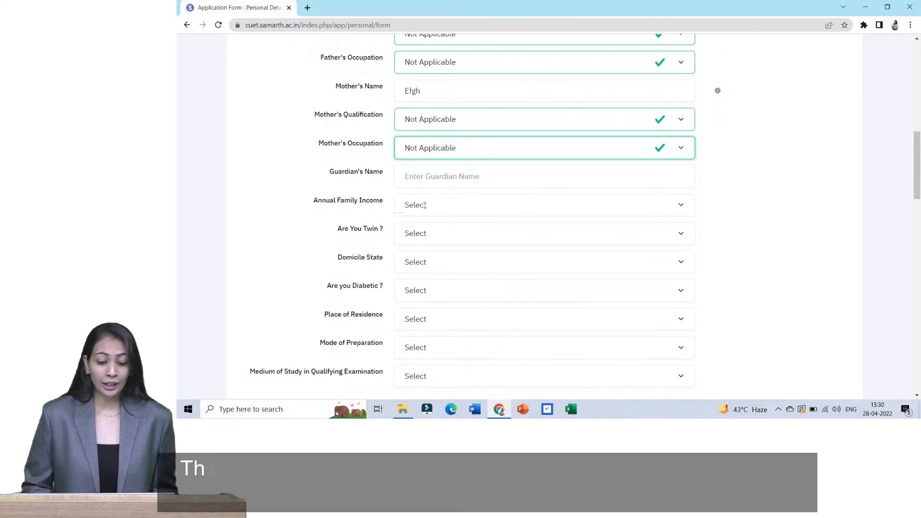
pyautogui.scroll(-1, 425, 205)
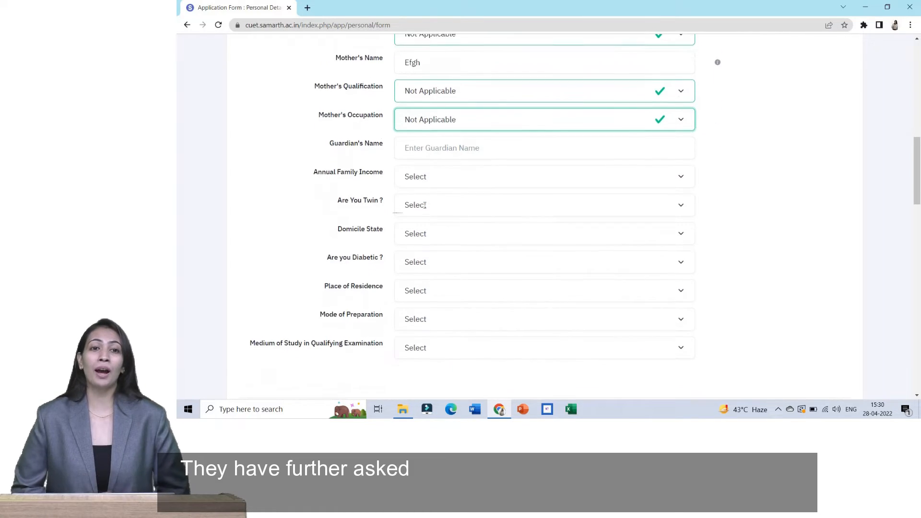
pyautogui.scroll(-1, 425, 205)
pyautogui.click(430, 168)
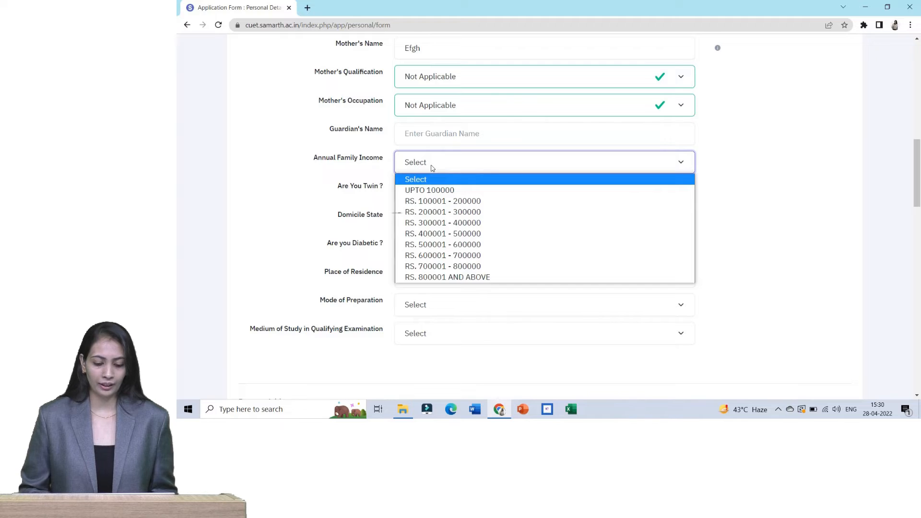
# Set annual family income to UPTO 100000, twin to No, and domicile state to MAHARASHTRA
pyautogui.click(432, 192)
pyautogui.scroll(-1, 432, 191)
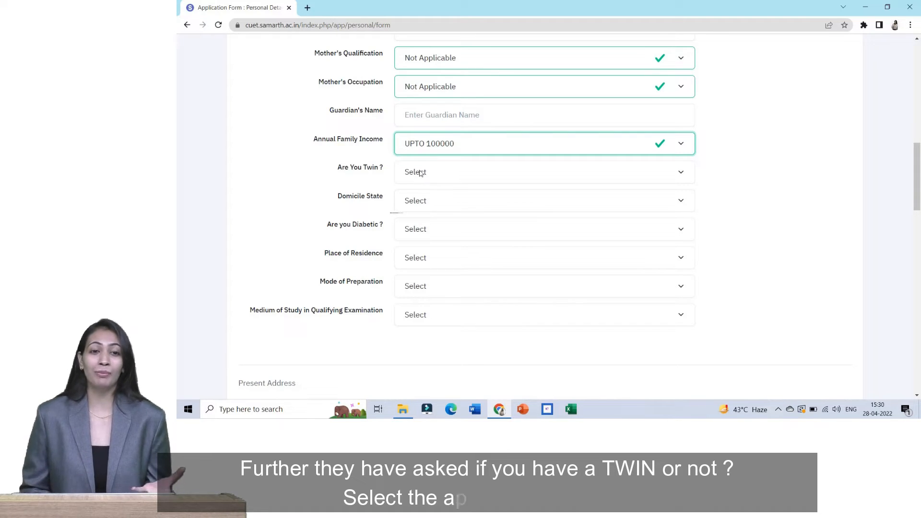
pyautogui.click(419, 173)
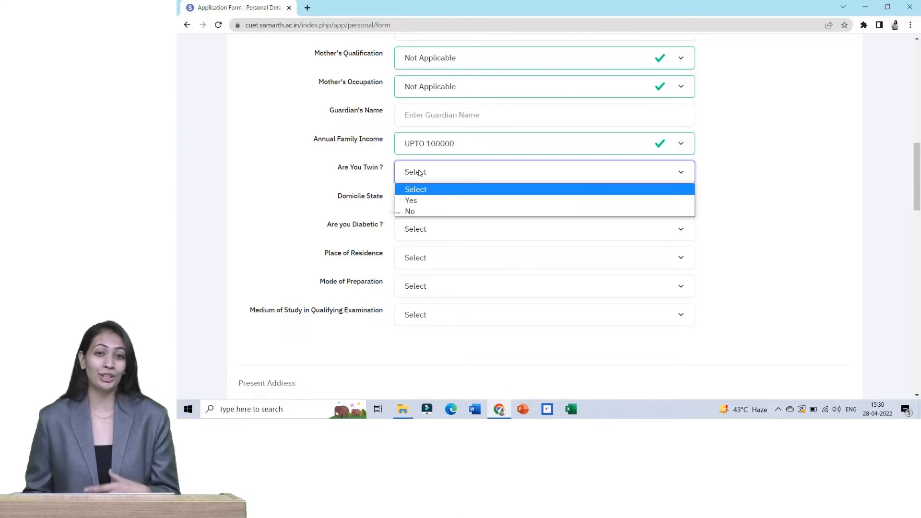
pyautogui.click(415, 211)
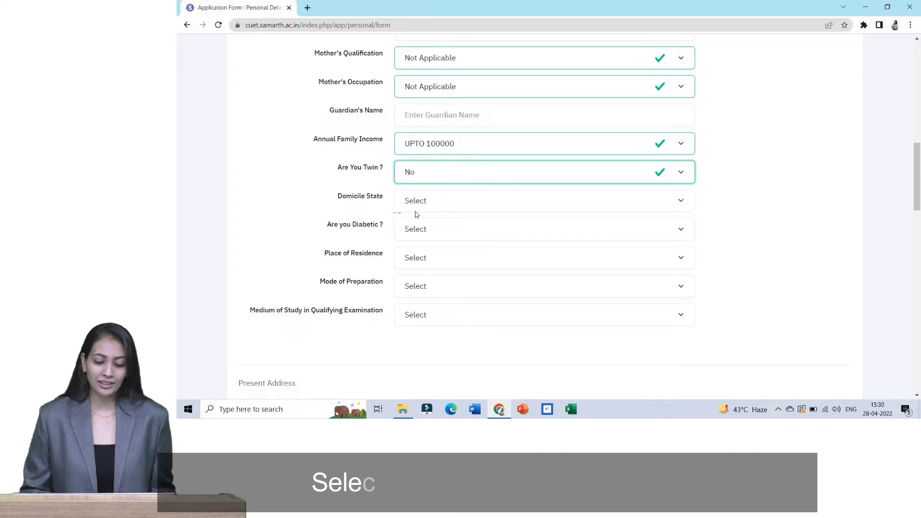
pyautogui.scroll(-1, 417, 213)
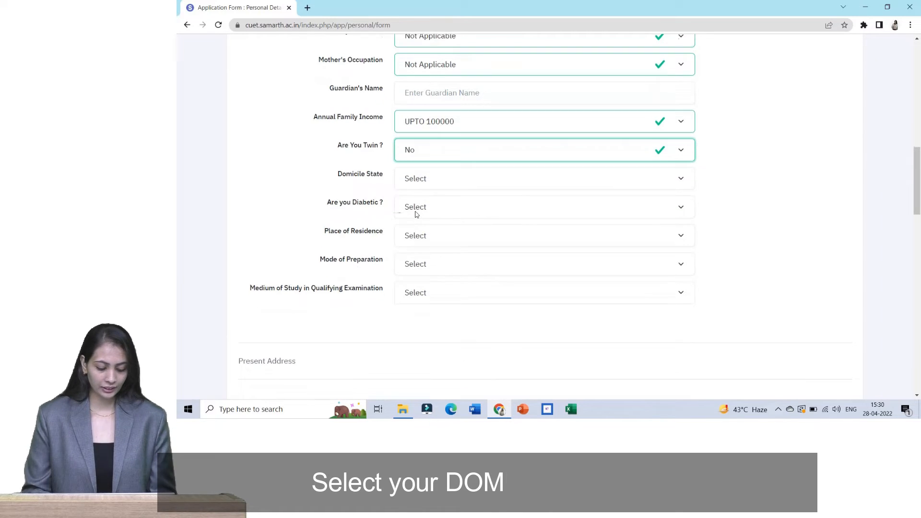
pyautogui.click(428, 177)
pyautogui.write('mah')
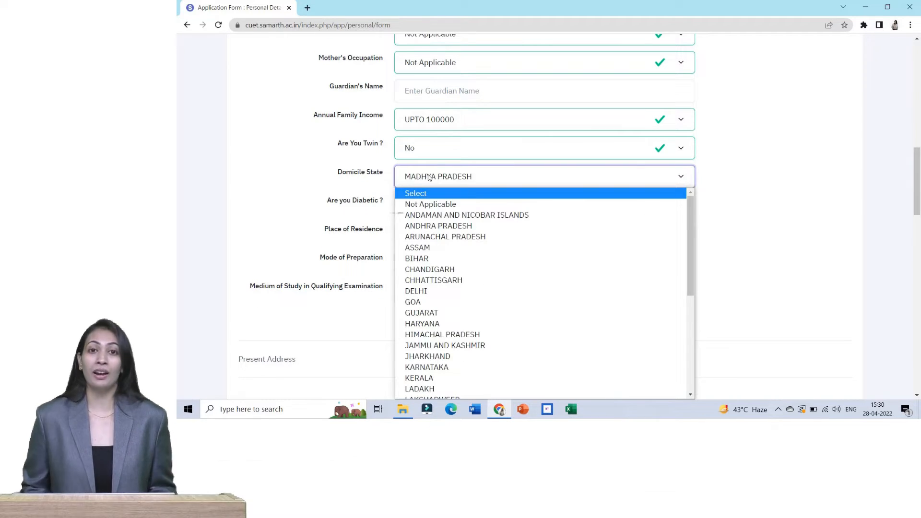
pyautogui.press('Return')
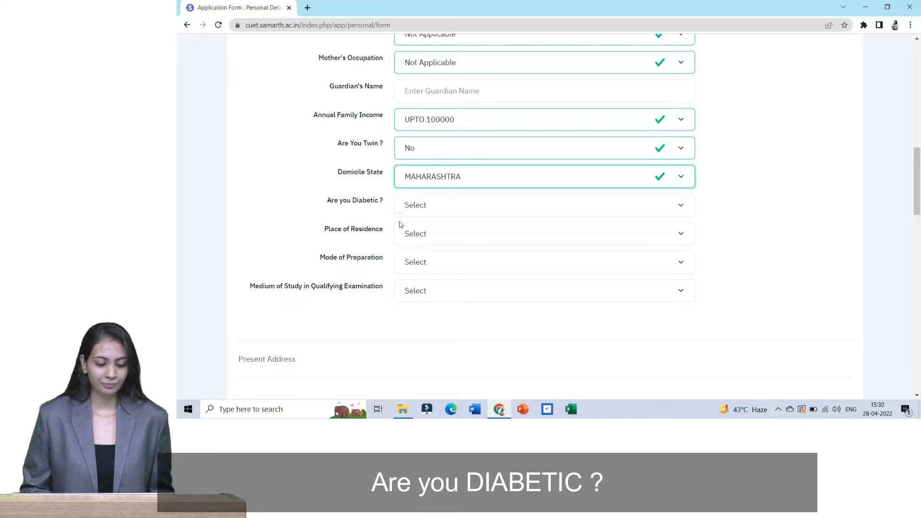
# Answer diabetic No, place of residence Urban, mode of preparation Self, and medium of study English
pyautogui.click(431, 209)
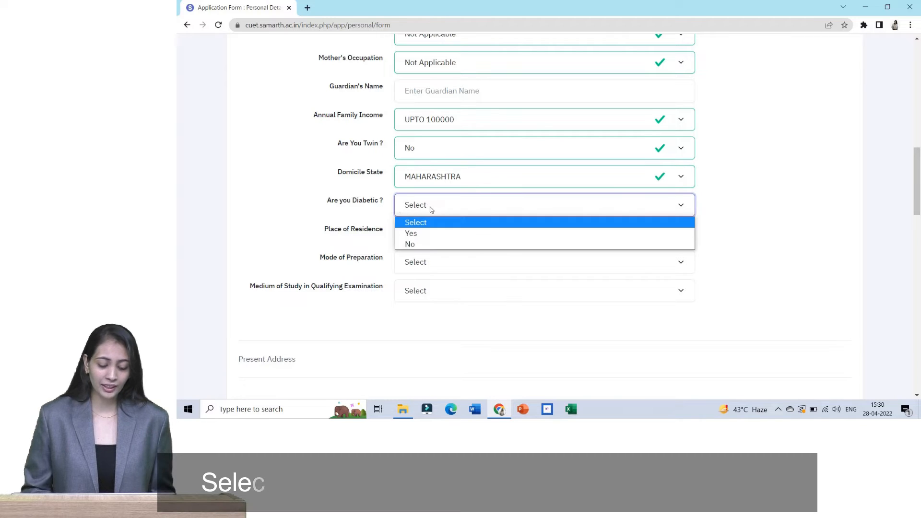
pyautogui.click(425, 243)
pyautogui.click(420, 237)
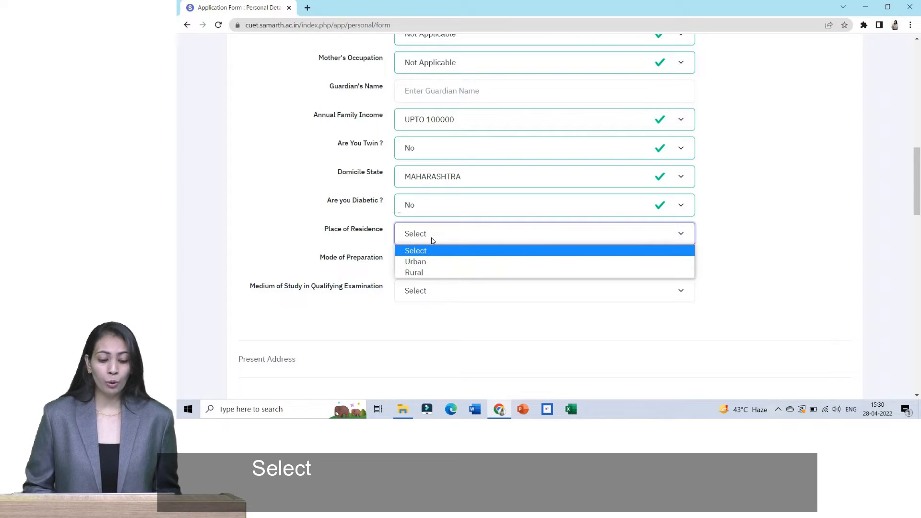
pyautogui.click(429, 262)
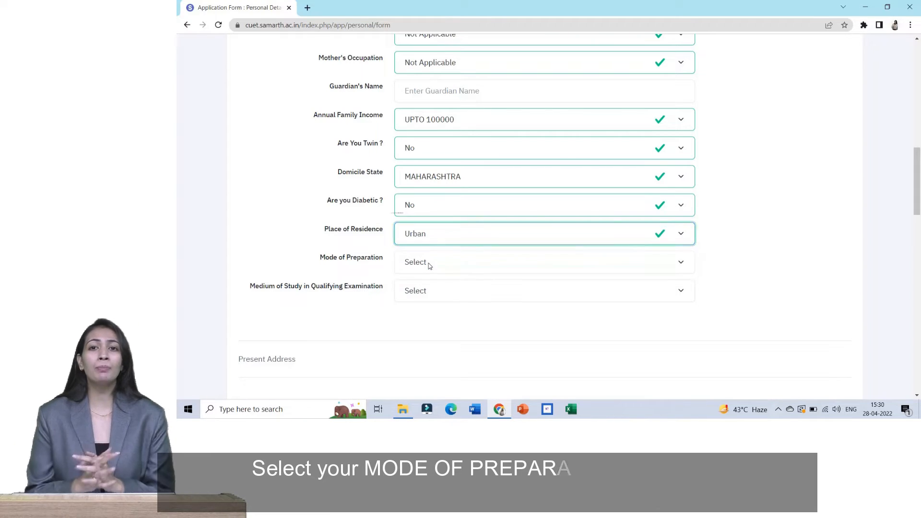
pyautogui.click(429, 264)
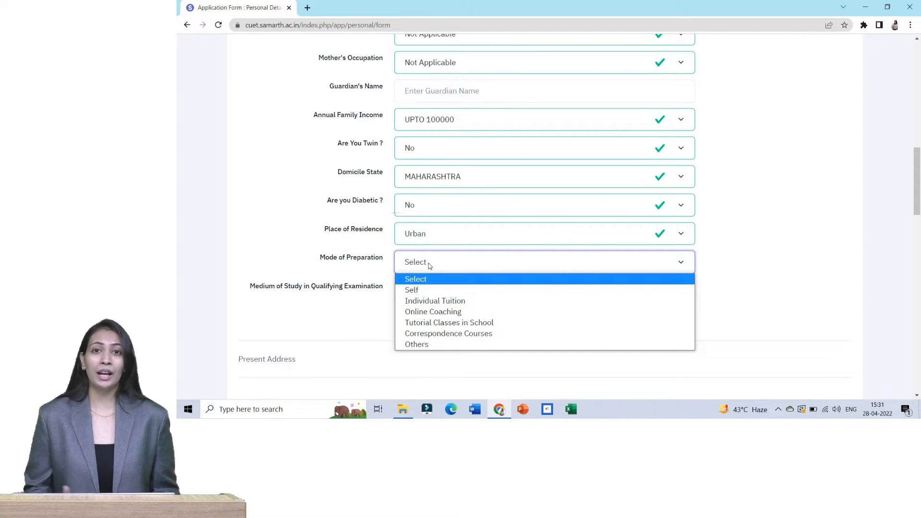
pyautogui.click(415, 291)
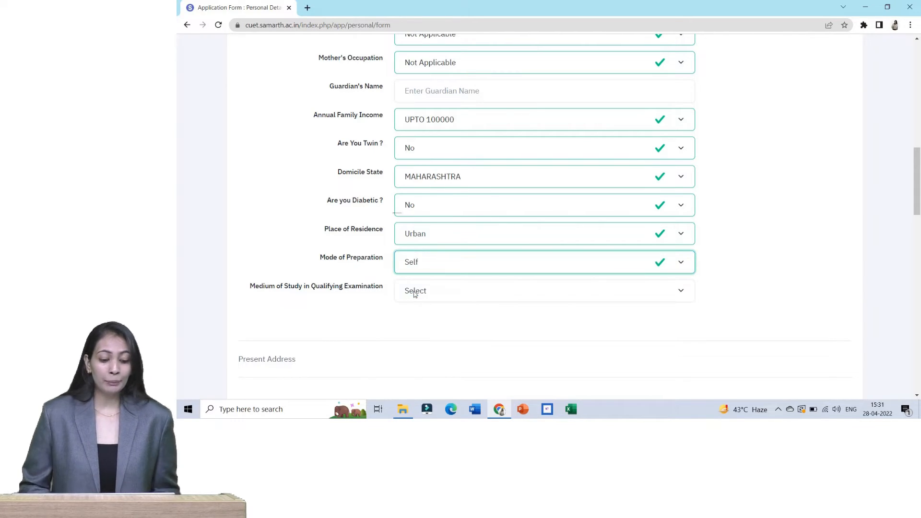
pyautogui.scroll(-1, 415, 293)
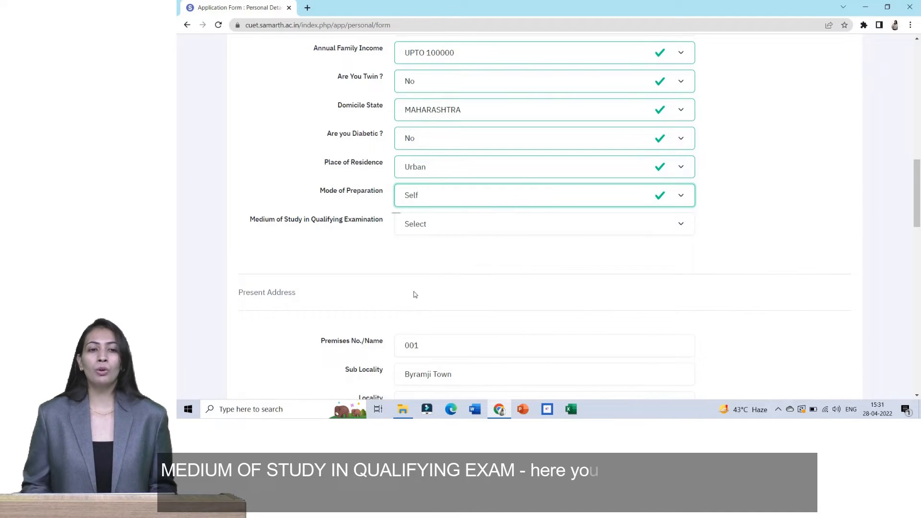
pyautogui.click(426, 229)
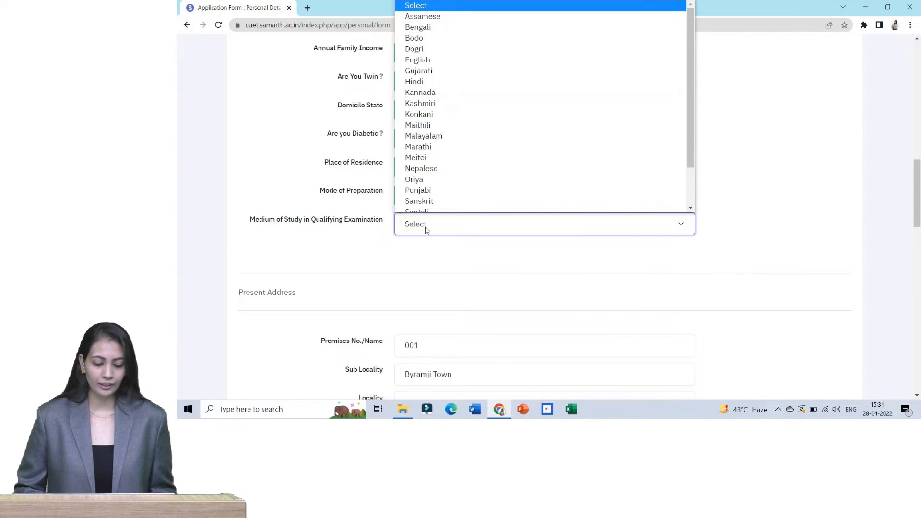
pyautogui.click(439, 60)
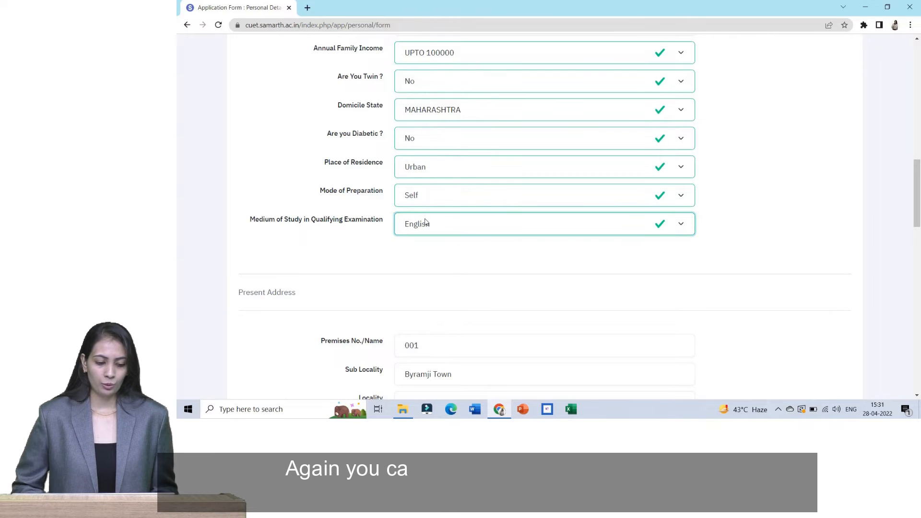
# Scroll past the Present and Permanent Address sections down to Other Quota & Category
pyautogui.scroll(-3, 427, 222)
pyautogui.scroll(-3, 424, 222)
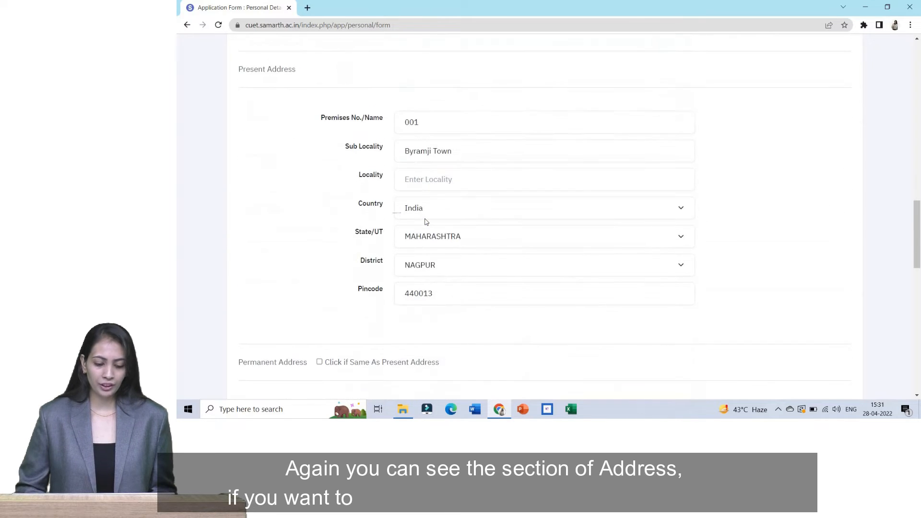
pyautogui.scroll(-7, 425, 221)
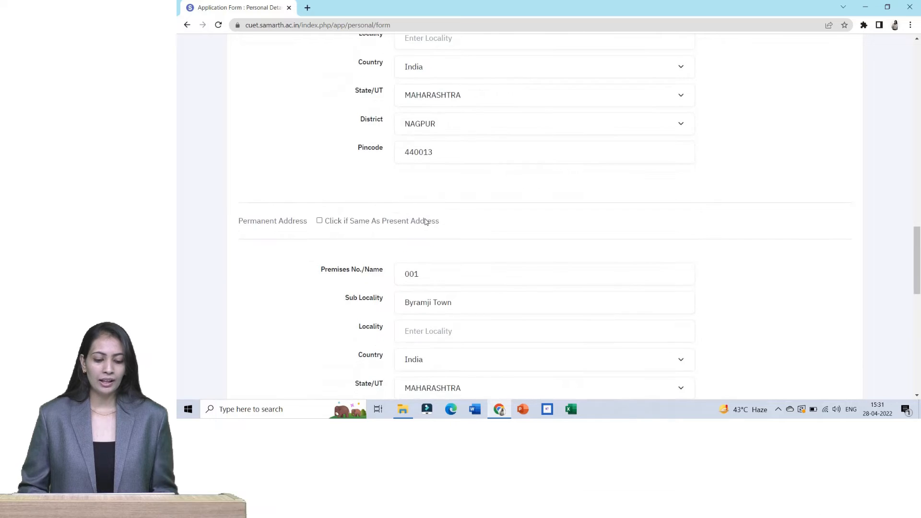
pyautogui.scroll(-4, 425, 221)
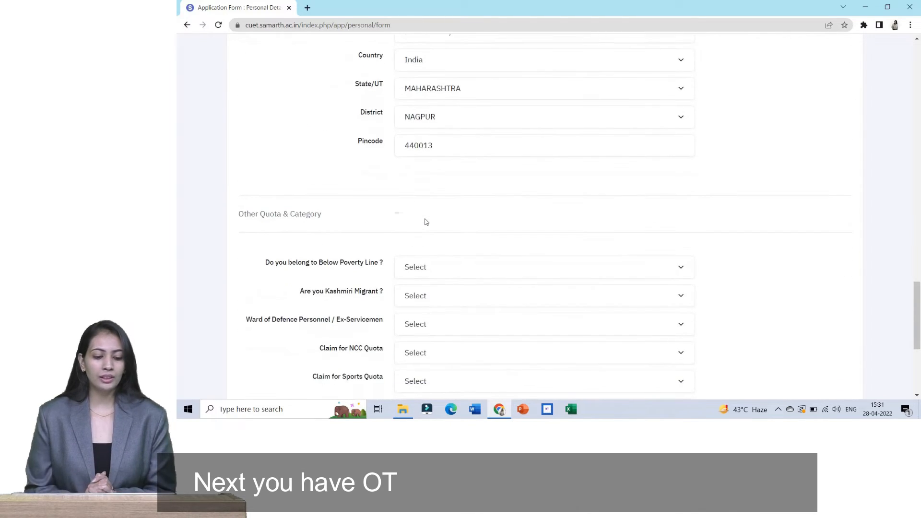
pyautogui.scroll(-1, 425, 221)
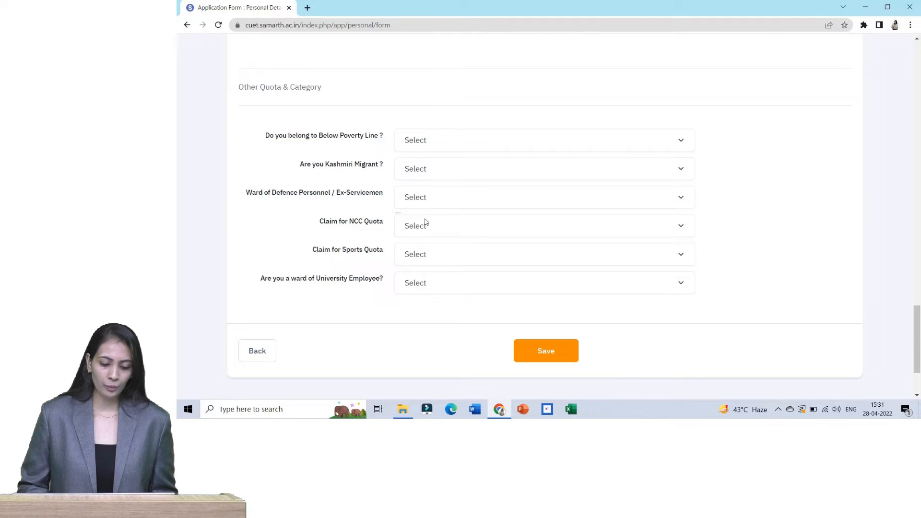
# Answer No for BPL, Kashmiri Migrant, defence ward, NCC, sports and university-employee ward, then save
pyautogui.click(450, 139)
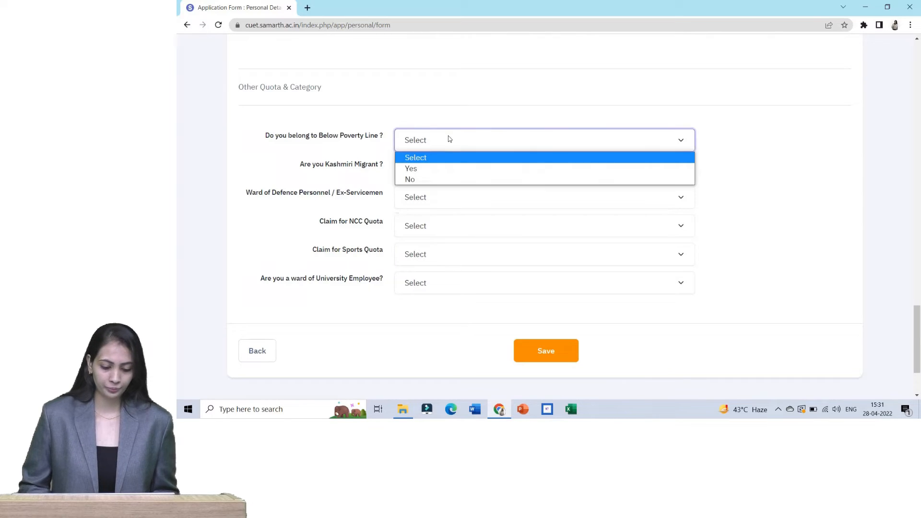
pyautogui.click(445, 180)
pyautogui.click(426, 169)
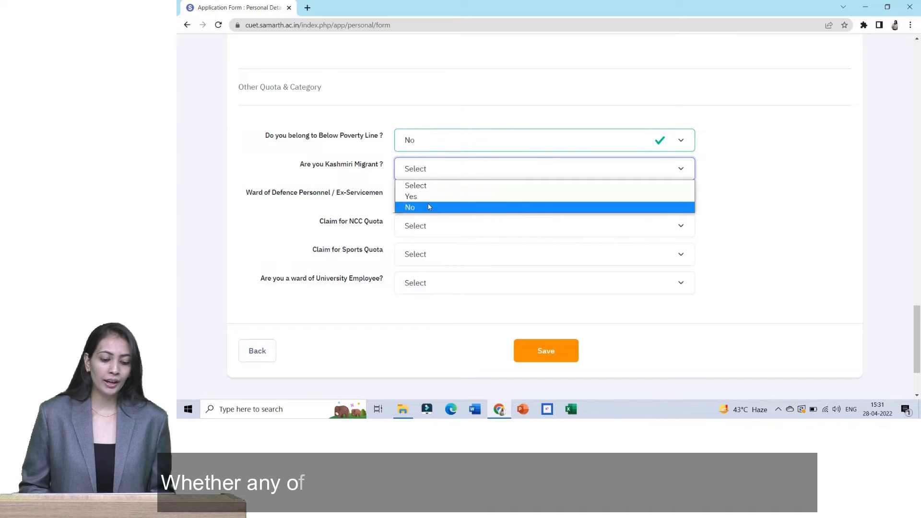
pyautogui.click(429, 207)
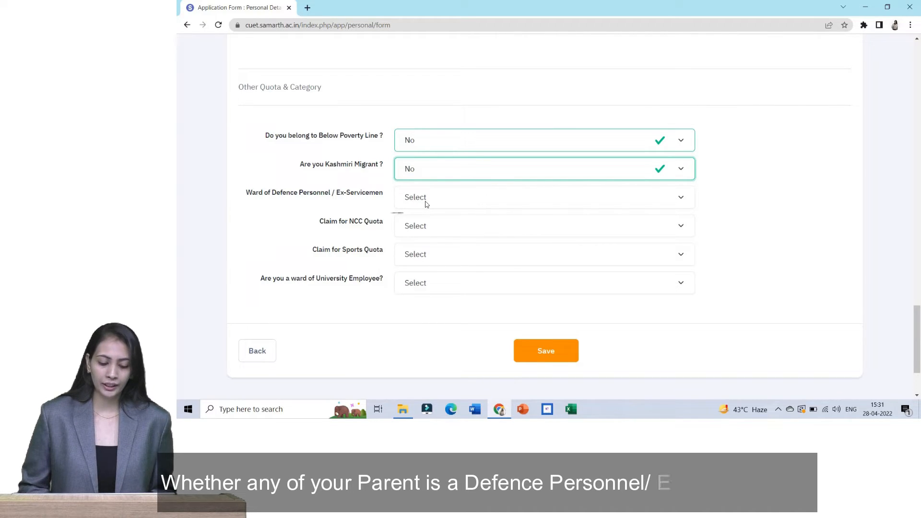
pyautogui.click(425, 203)
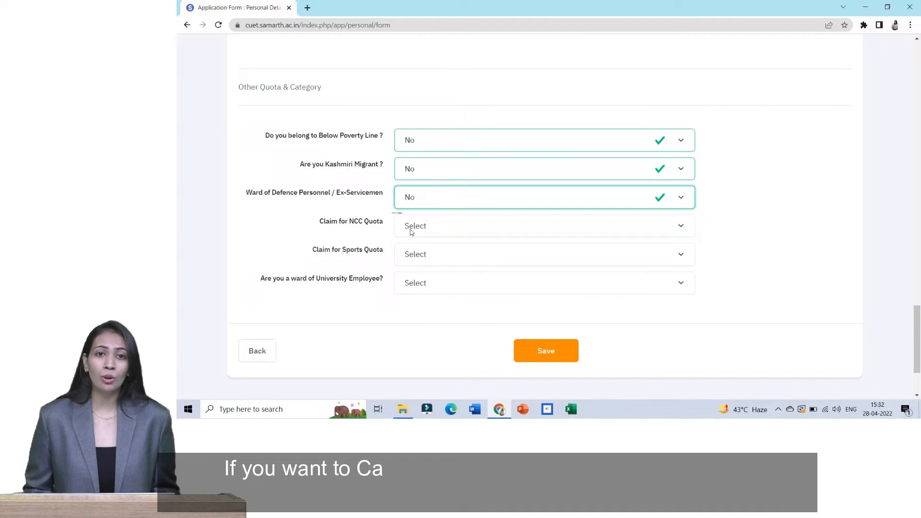
pyautogui.click(411, 230)
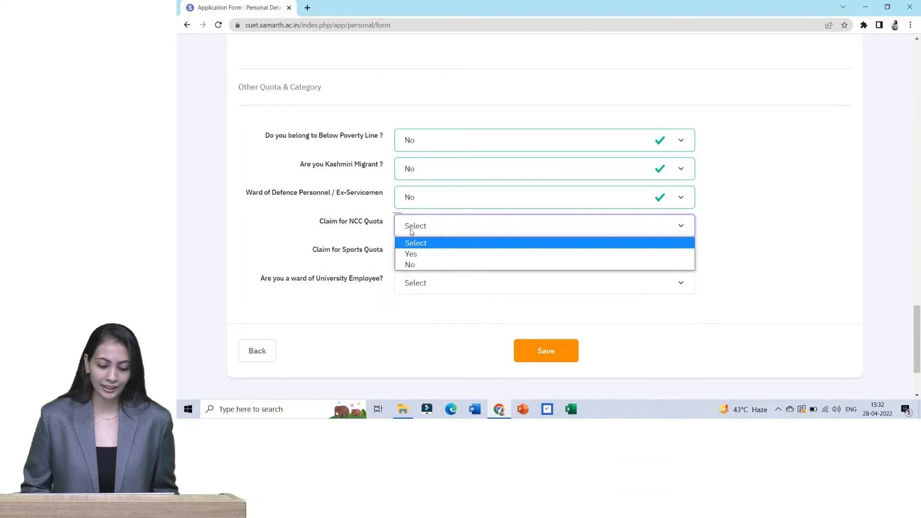
pyautogui.click(411, 265)
pyautogui.click(416, 256)
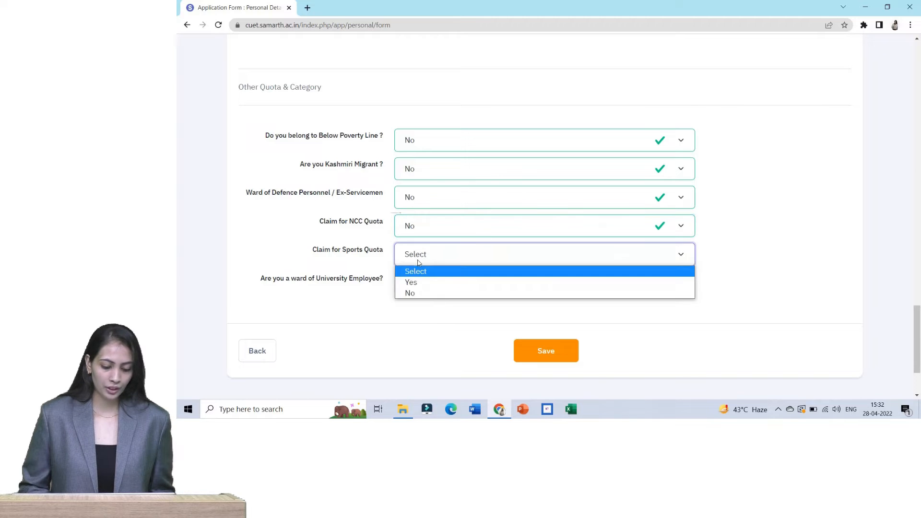
pyautogui.click(416, 292)
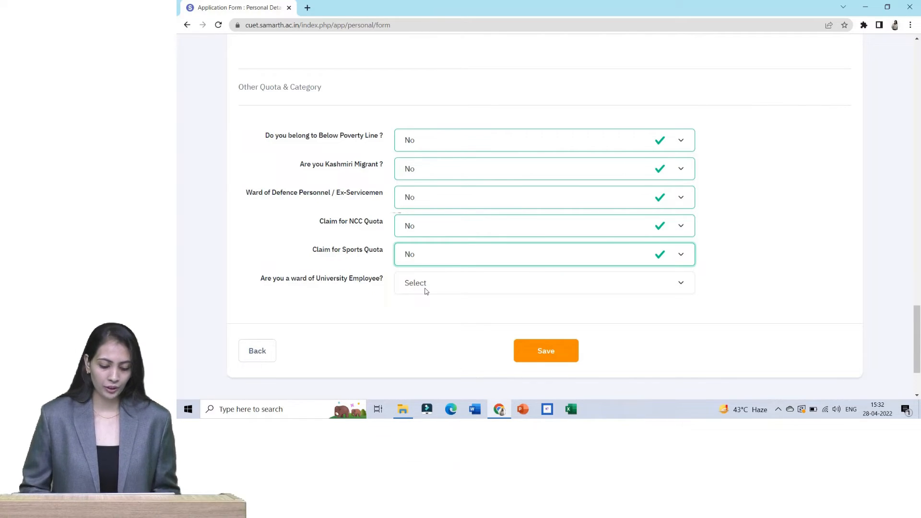
pyautogui.click(424, 291)
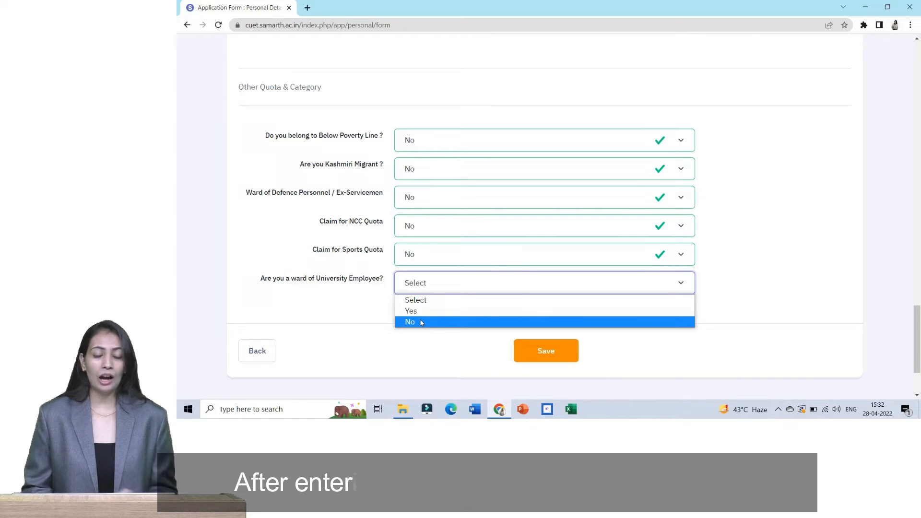
pyautogui.click(421, 322)
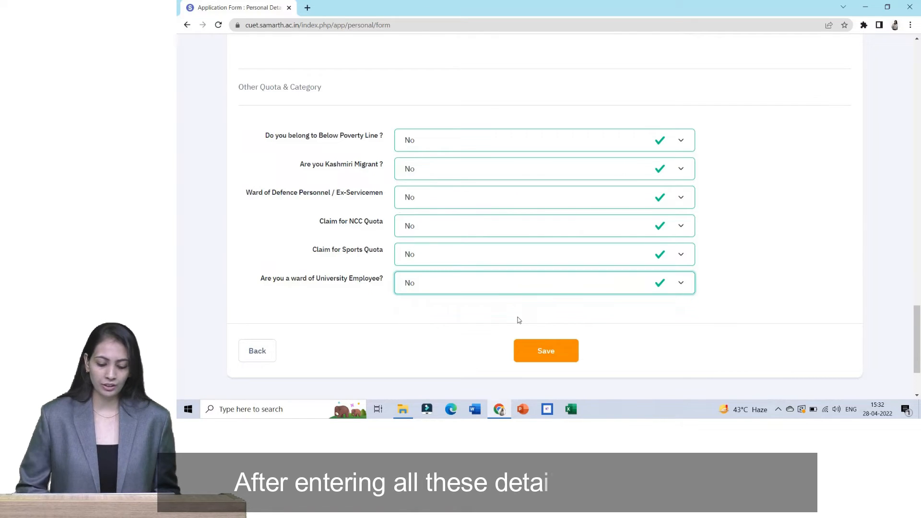
pyautogui.click(542, 354)
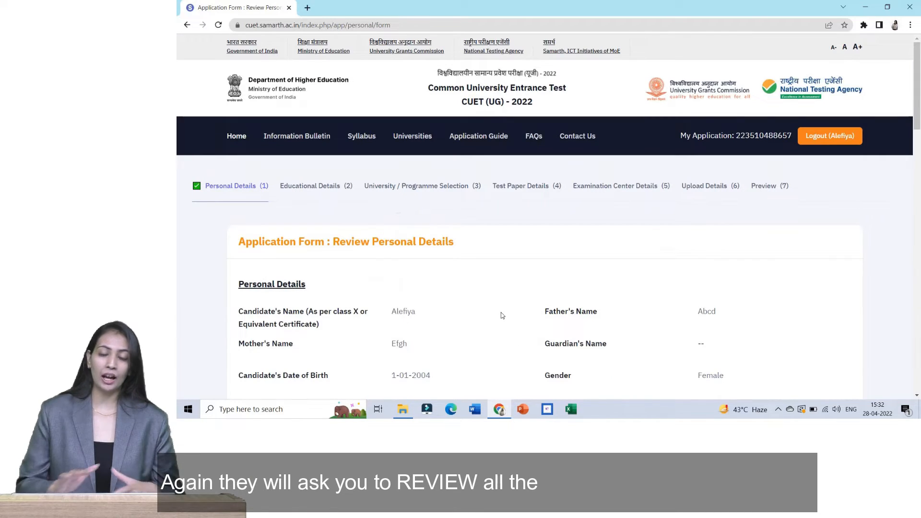
# Look over the Review Personal Details page, then proceed to the Educational Details section
pyautogui.scroll(-3, 502, 315)
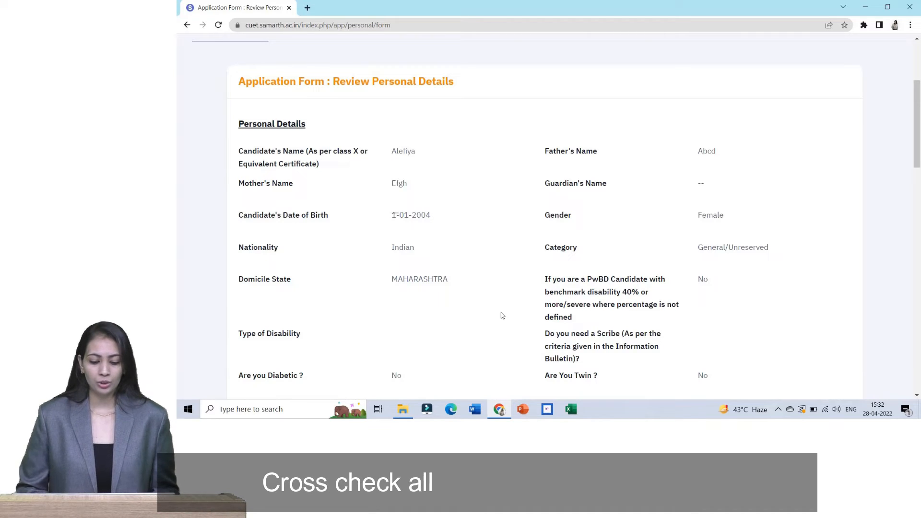
pyautogui.scroll(2, 502, 315)
pyautogui.scroll(-6, 502, 316)
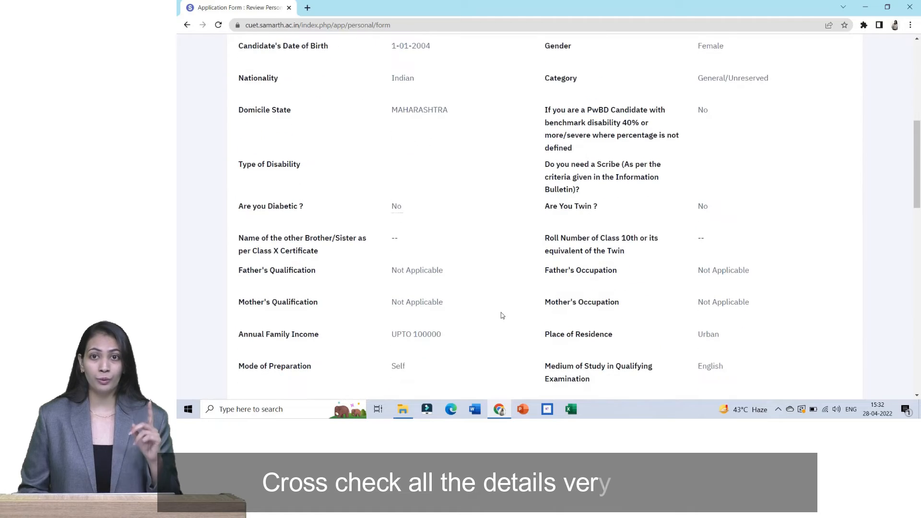
pyautogui.scroll(-1, 502, 315)
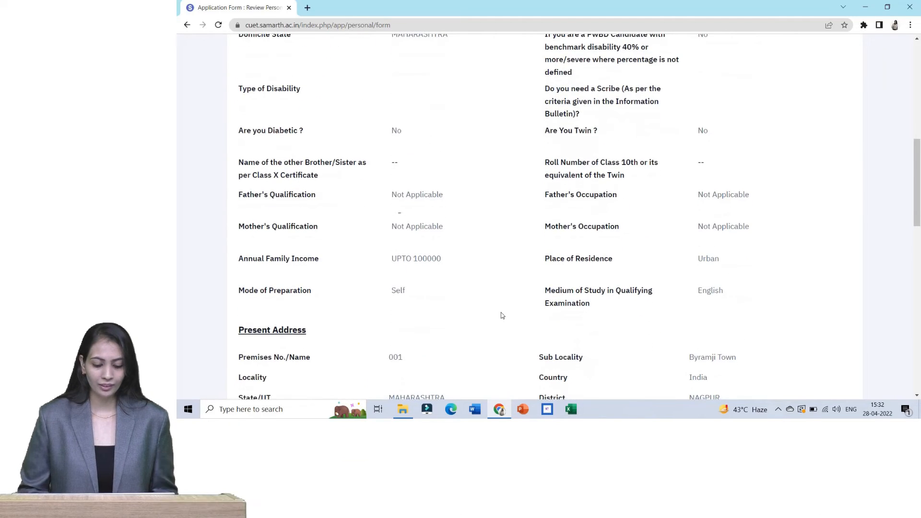
pyautogui.scroll(-5, 502, 315)
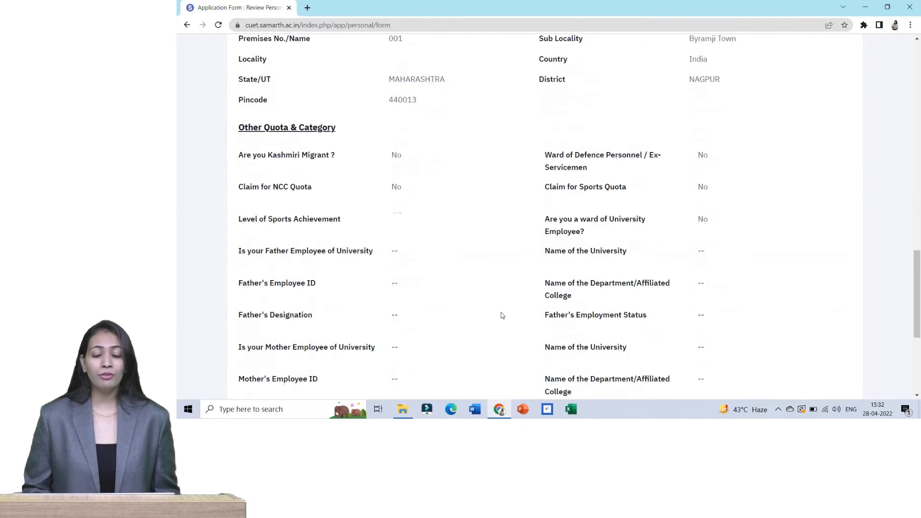
pyautogui.scroll(-3, 502, 315)
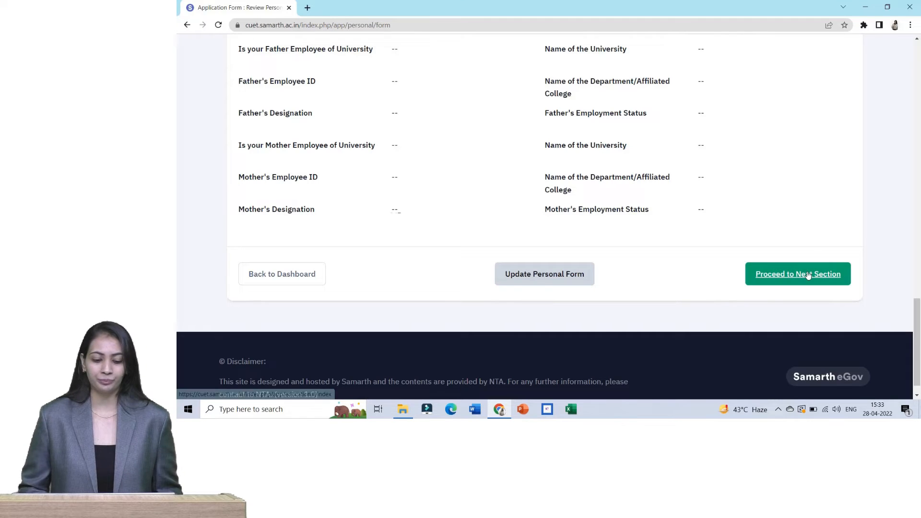
pyautogui.click(808, 274)
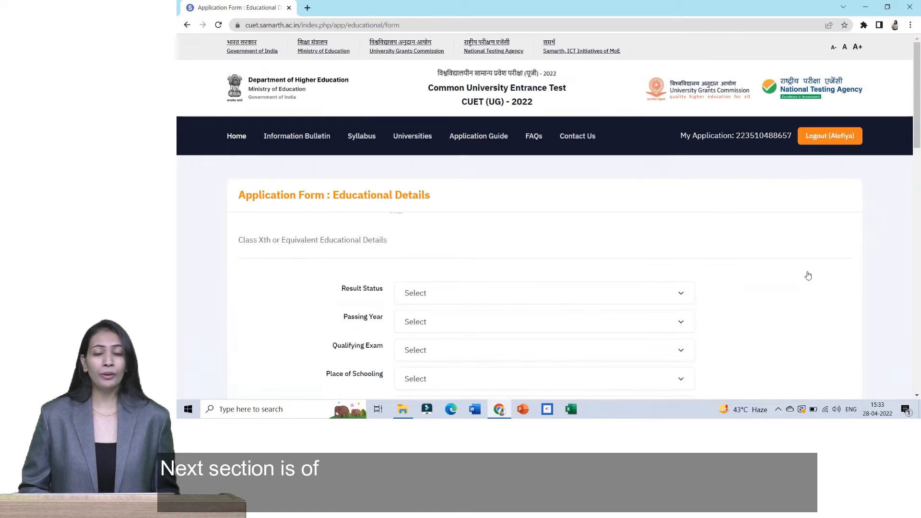
pyautogui.scroll(-2, 542, 206)
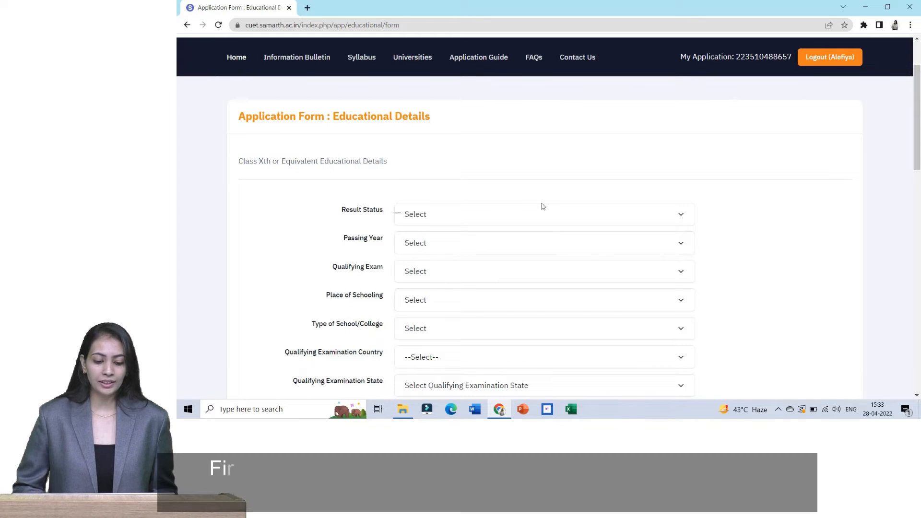
pyautogui.scroll(-1, 542, 206)
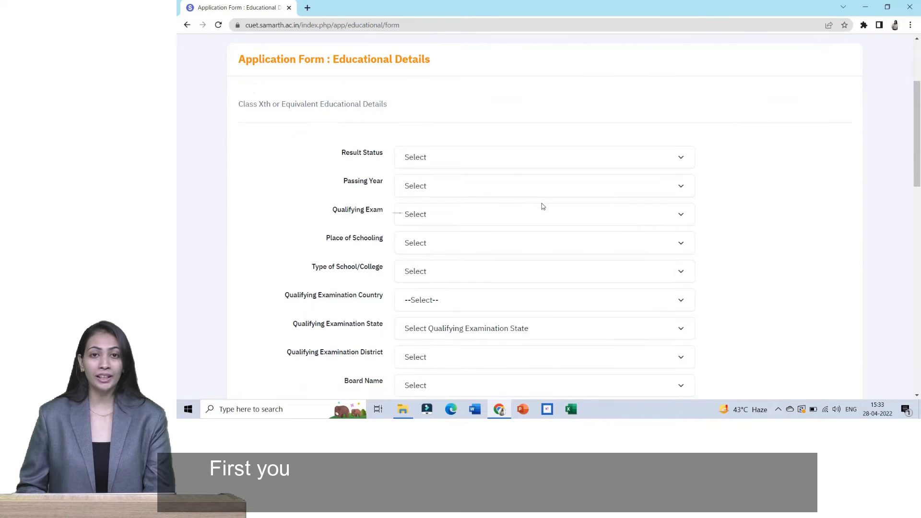
# Set the Class X result to Passed, passing year 2020, qualifying exam 10th or Equivalent
pyautogui.click(488, 156)
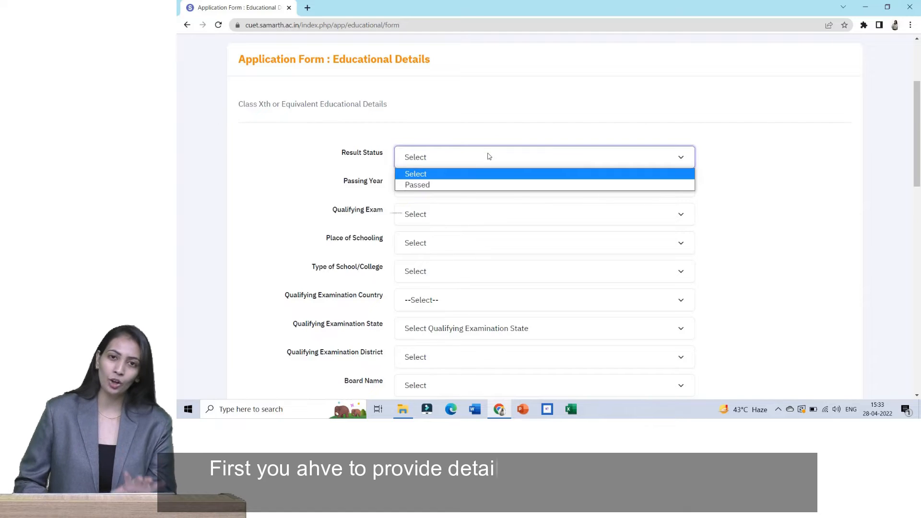
pyautogui.click(472, 184)
pyautogui.click(442, 188)
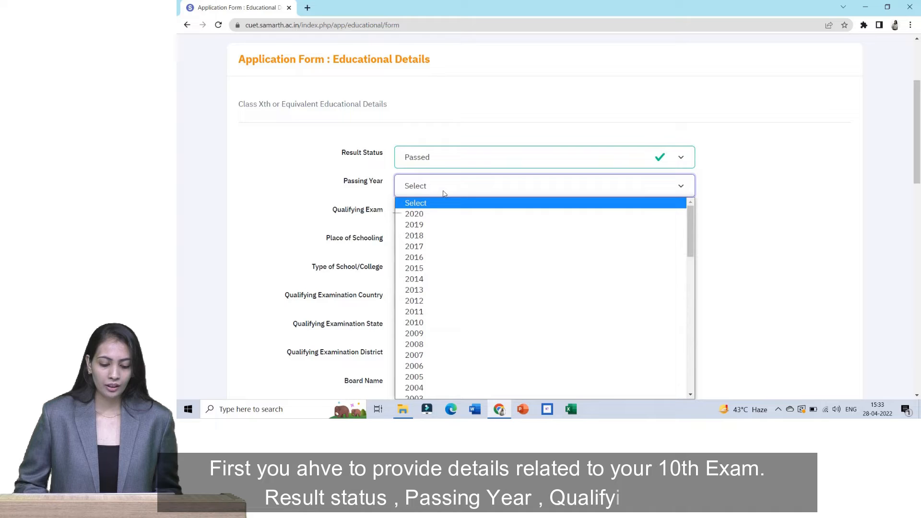
pyautogui.click(428, 214)
pyautogui.click(428, 216)
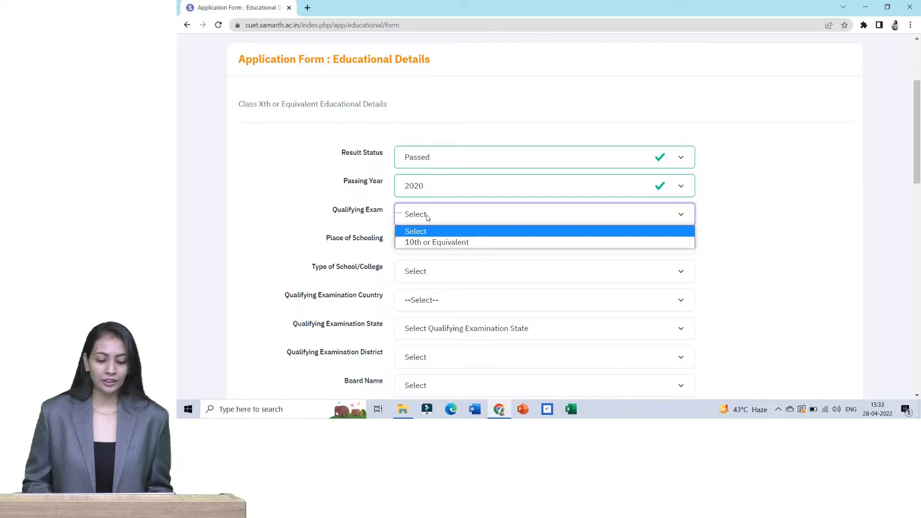
pyautogui.click(428, 242)
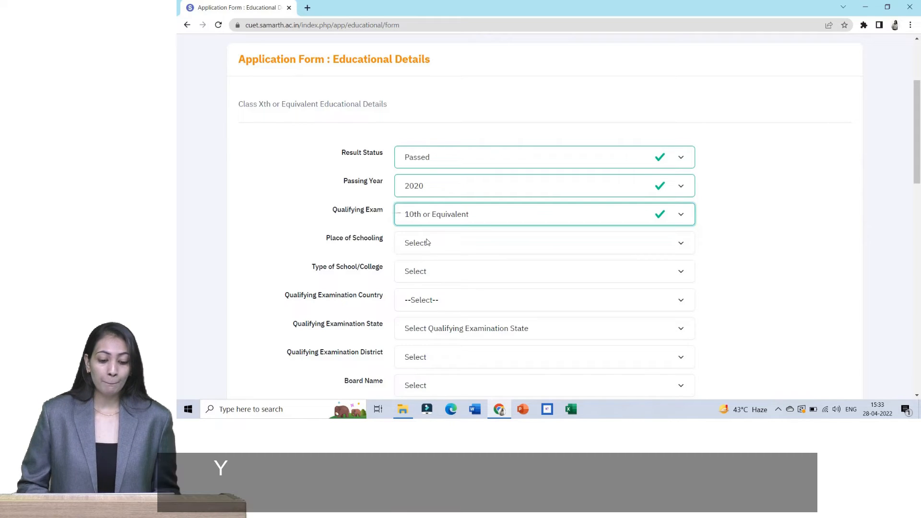
pyautogui.scroll(-1, 428, 242)
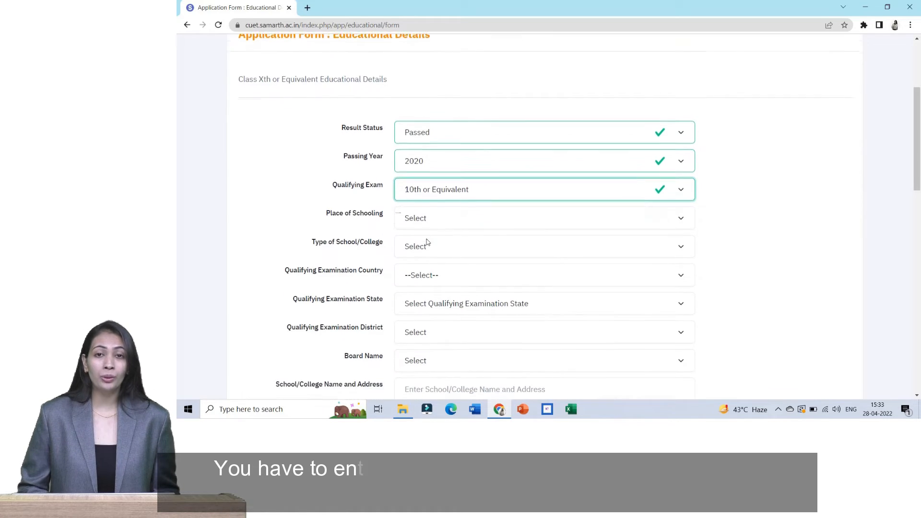
# Set schooling place Urban, school type Government School, exam country India, and state MAHARASHTRA
pyautogui.click(424, 213)
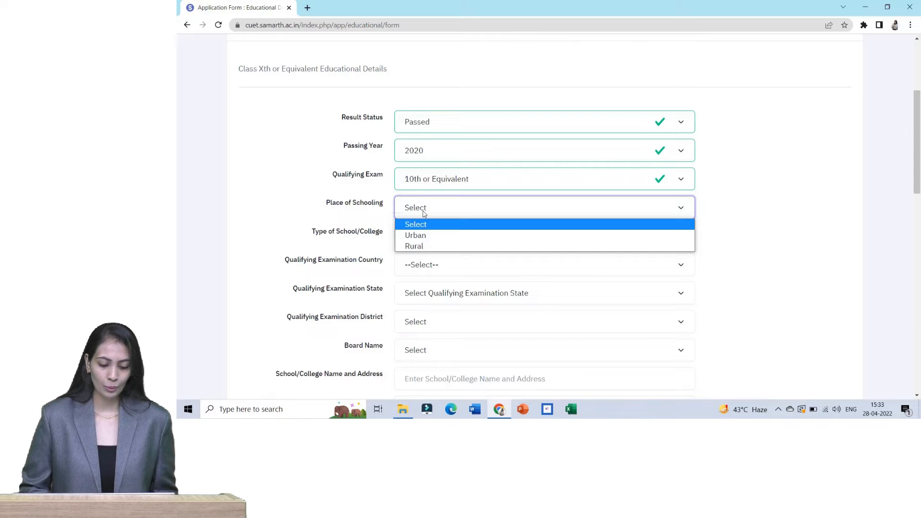
pyautogui.click(412, 235)
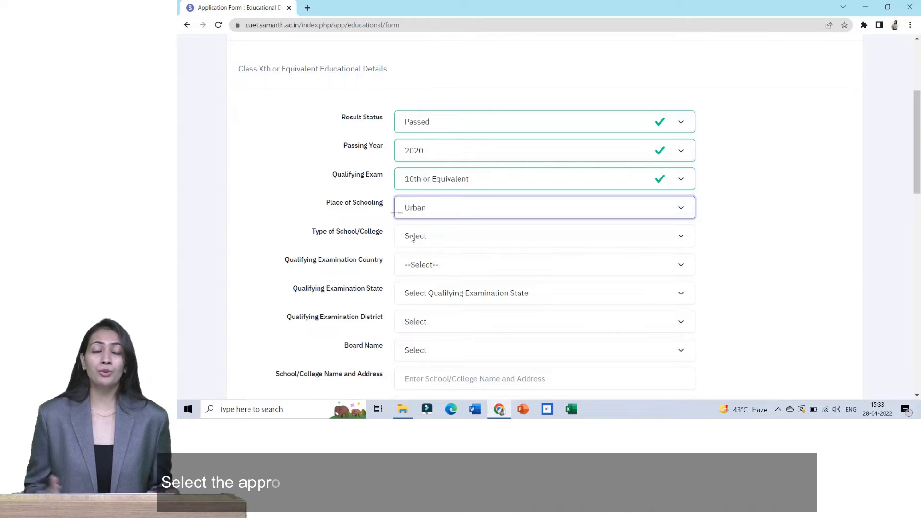
pyautogui.click(437, 236)
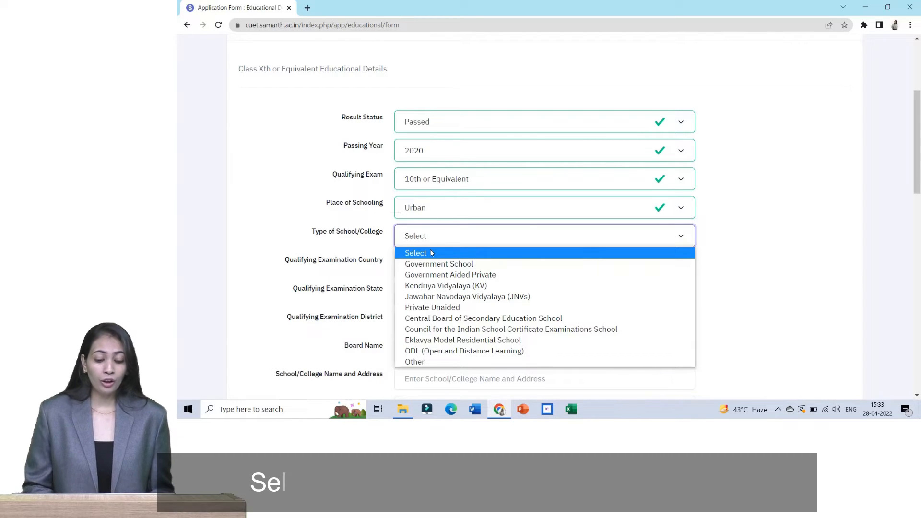
pyautogui.click(436, 264)
pyautogui.click(426, 268)
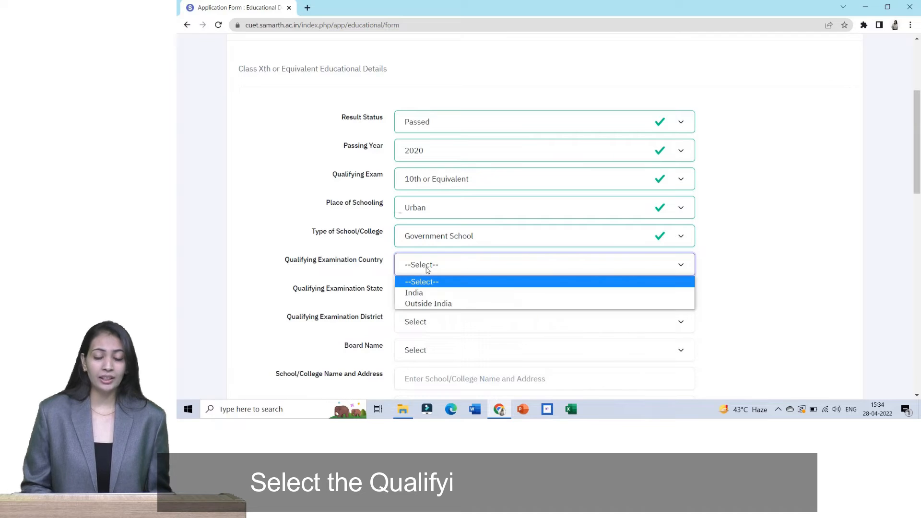
pyautogui.click(424, 293)
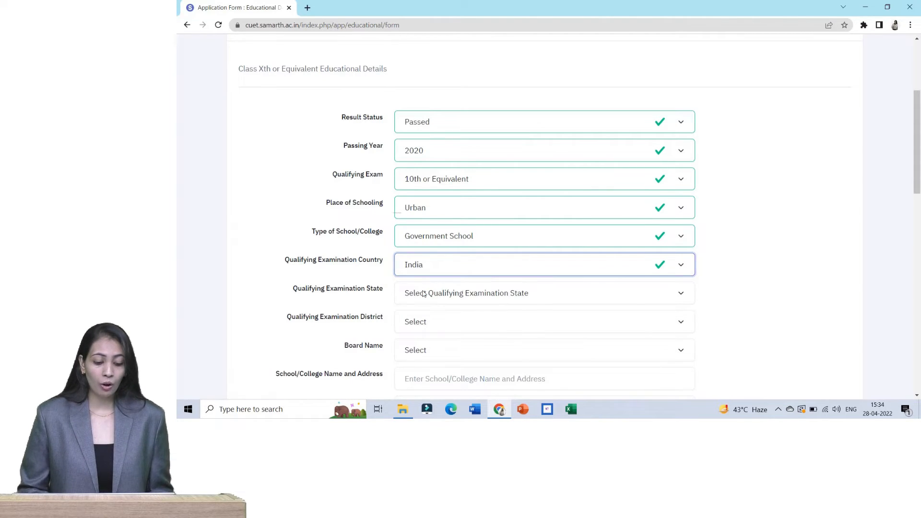
pyautogui.click(435, 294)
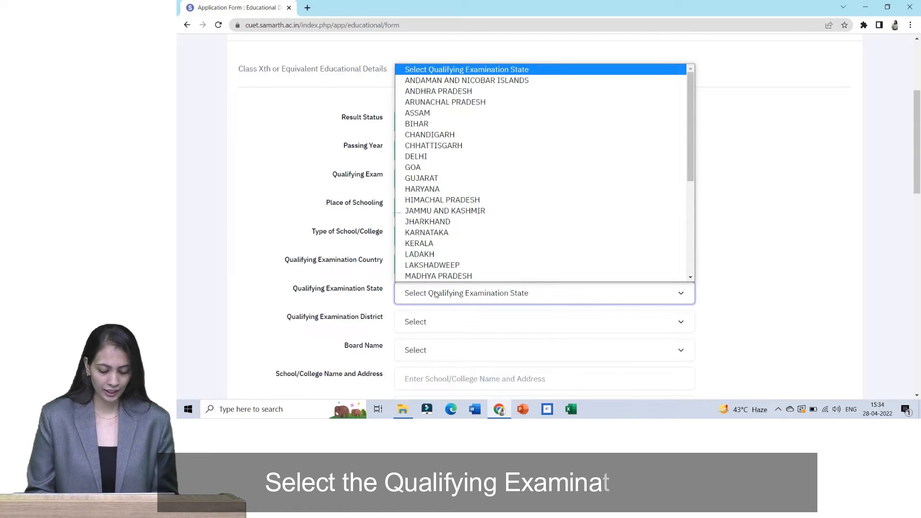
pyautogui.write('mah')
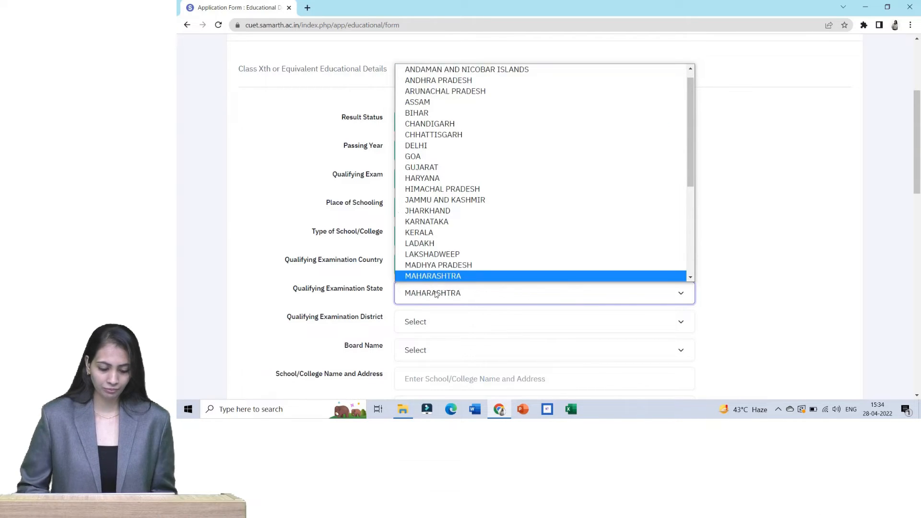
pyautogui.press('Return')
# Choose NAGPUR as the district and CBSE I (CBSE INTERNATIONAL) as the board
pyautogui.scroll(-2, 435, 294)
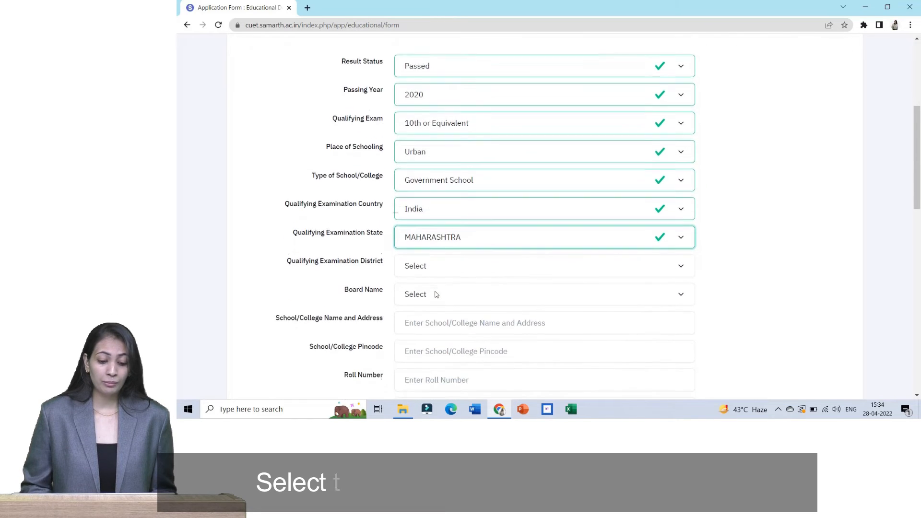
pyautogui.click(434, 249)
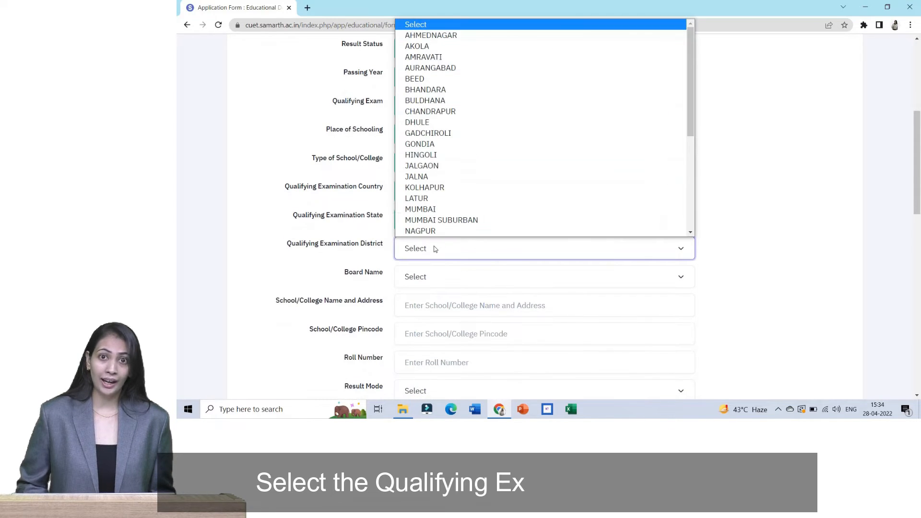
pyautogui.click(412, 231)
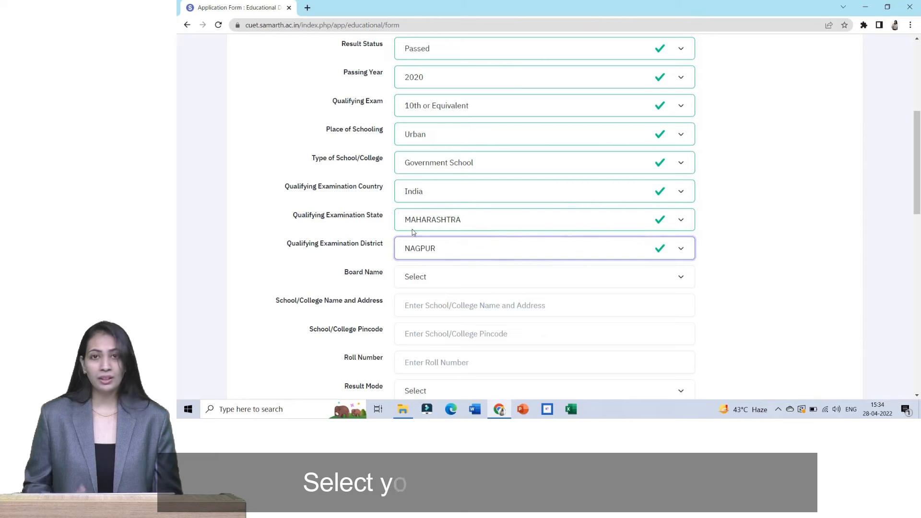
pyautogui.click(422, 281)
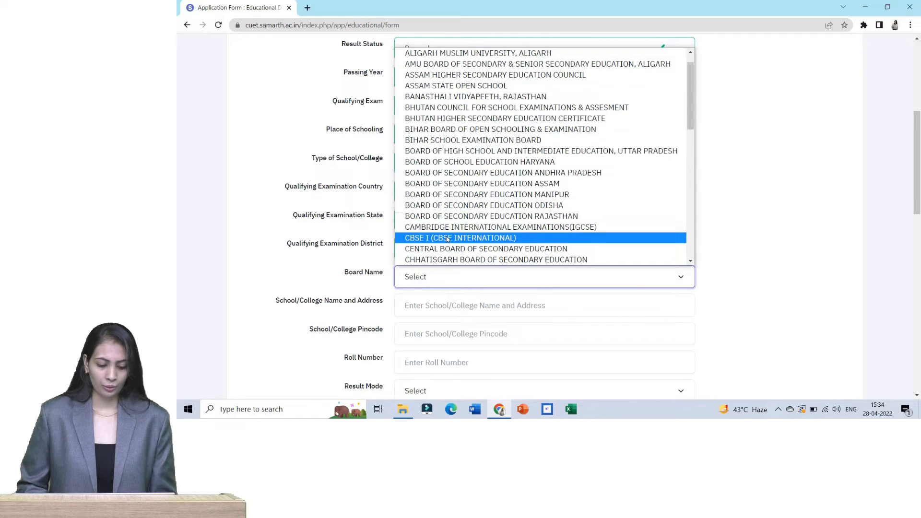
pyautogui.click(446, 238)
pyautogui.scroll(-2, 446, 239)
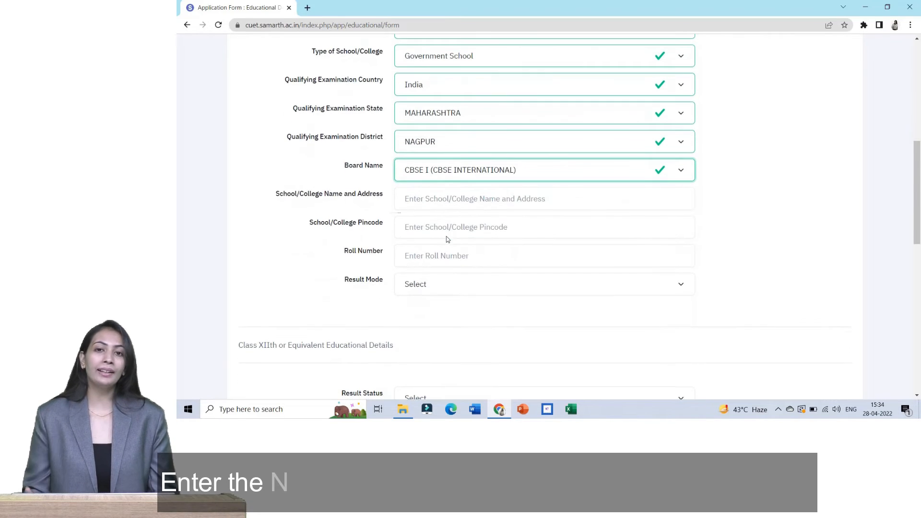
# Enter the school name 'Abcdef', the school pincode, and the Class X roll number
pyautogui.click(443, 198)
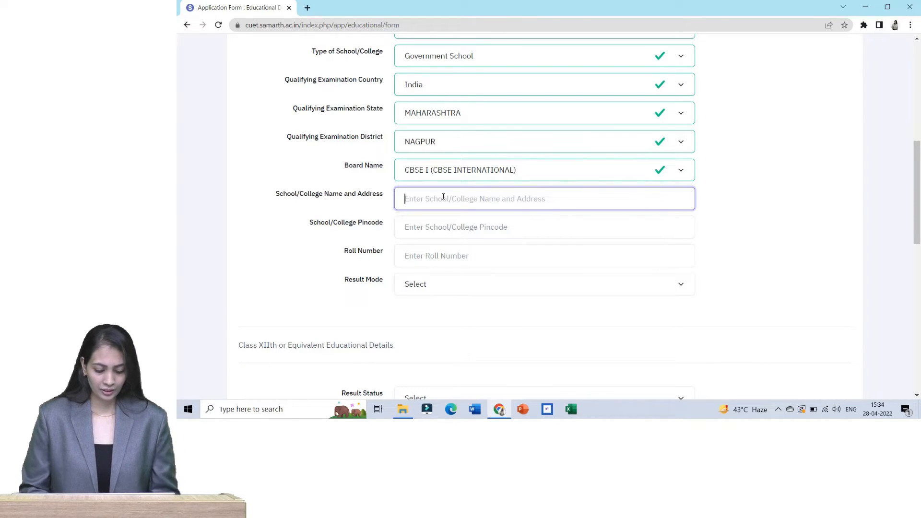
pyautogui.write('Abcd')
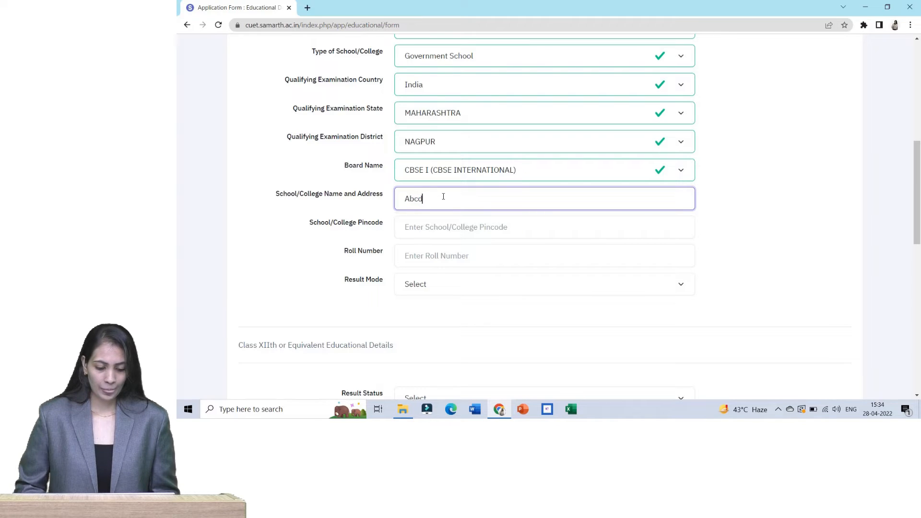
pyautogui.write('ef')
pyautogui.click(436, 229)
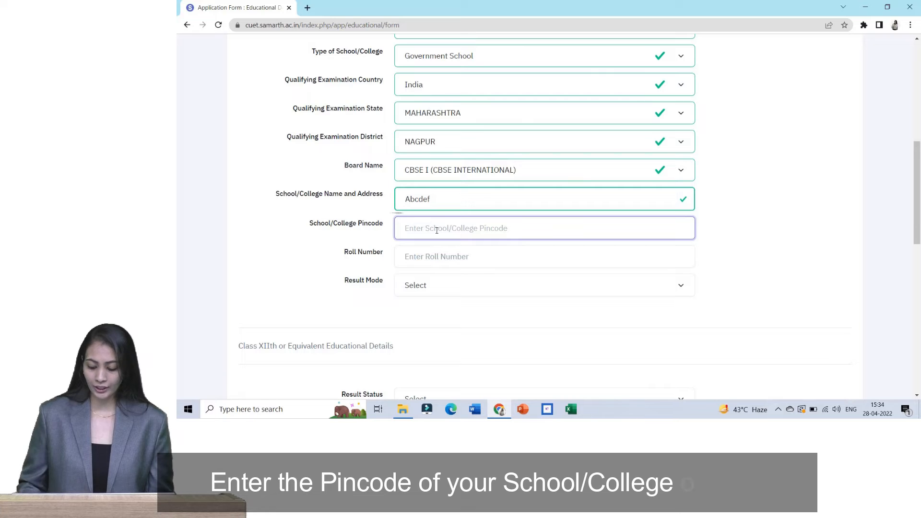
pyautogui.write('40001')
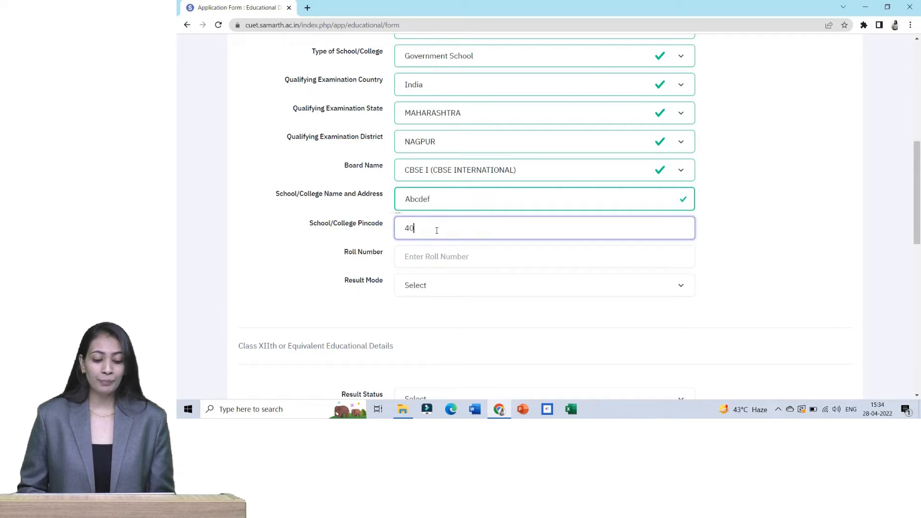
pyautogui.click(443, 254)
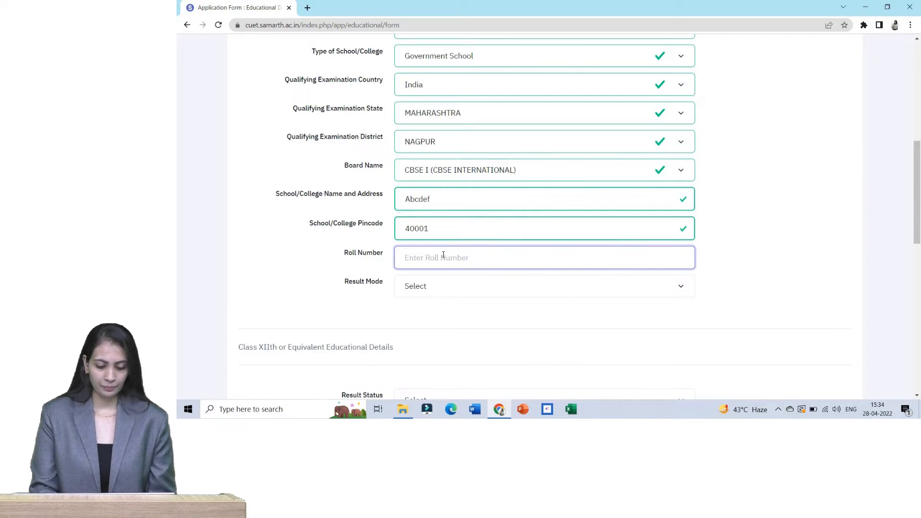
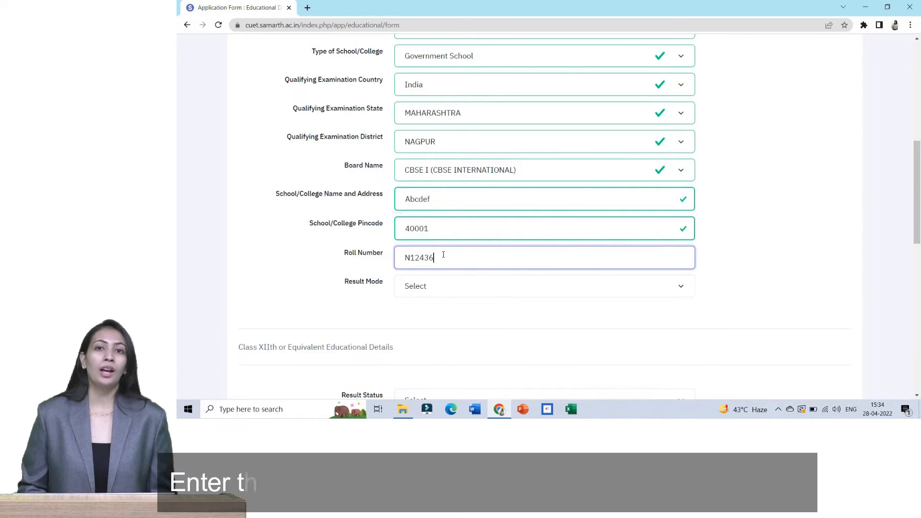
# Record the result as a percentage: 450 marks obtained out of 500 maximum
pyautogui.click(438, 294)
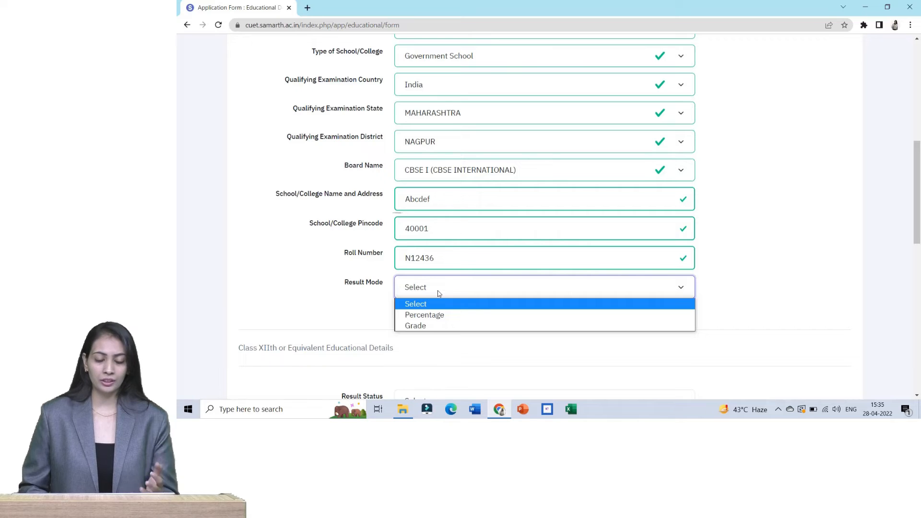
pyautogui.click(432, 316)
pyautogui.scroll(-1, 432, 315)
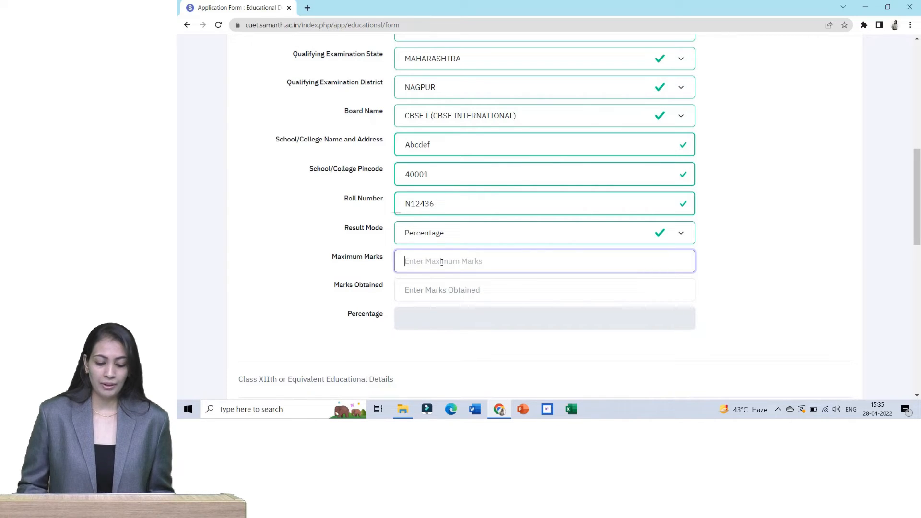
pyautogui.write('500')
pyautogui.click(438, 286)
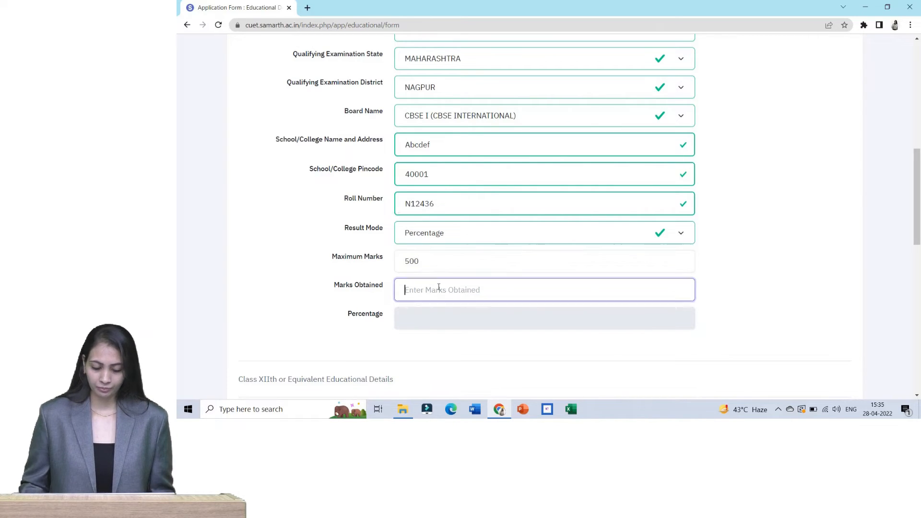
pyautogui.write('450')
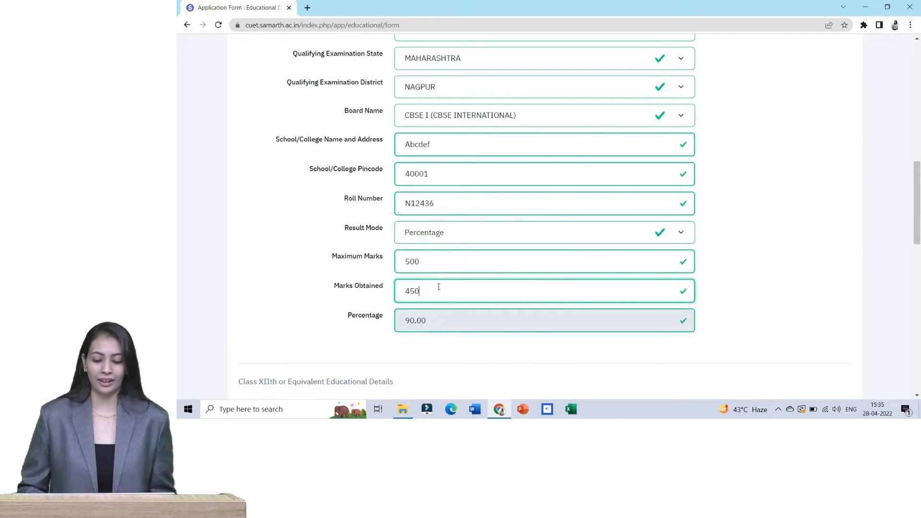
pyautogui.scroll(-1, 438, 286)
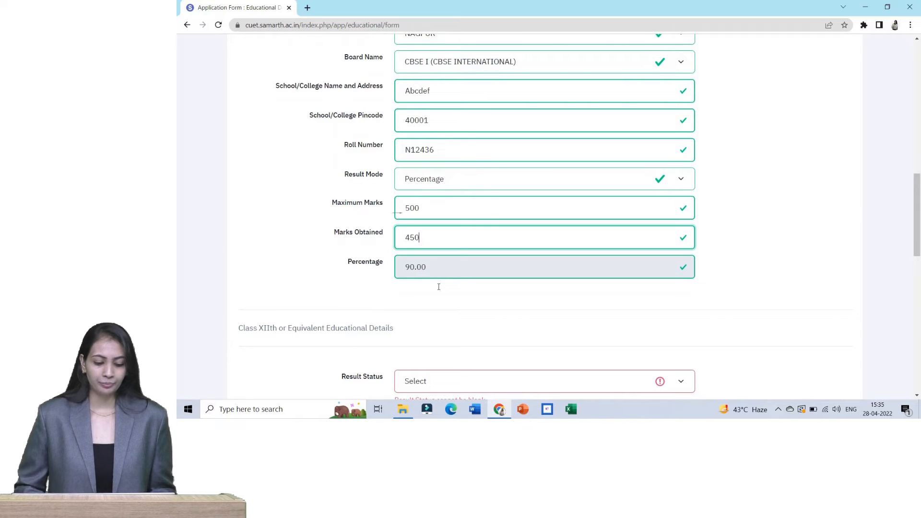
# Set Class XII result to Appearing, exam to 12th or Equivalent, and schooling to Urban
pyautogui.scroll(-5, 438, 286)
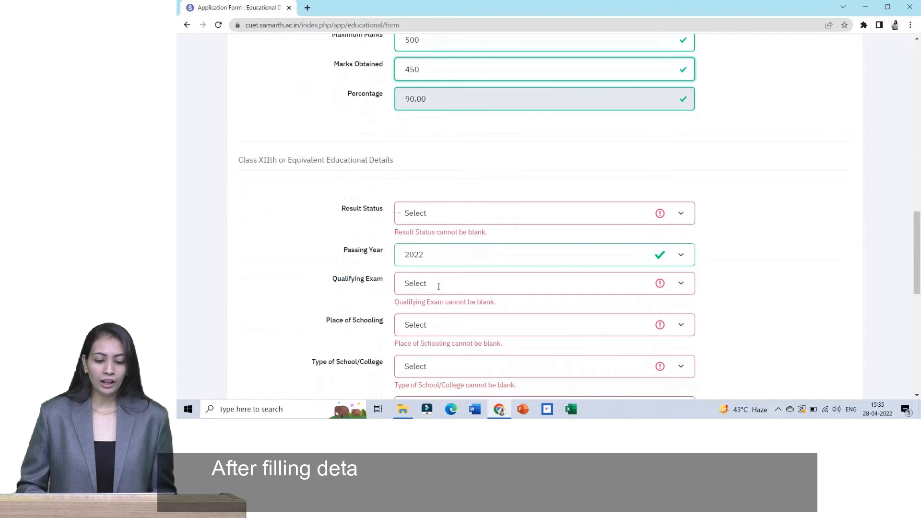
pyautogui.scroll(12, 438, 286)
pyautogui.scroll(-10, 438, 286)
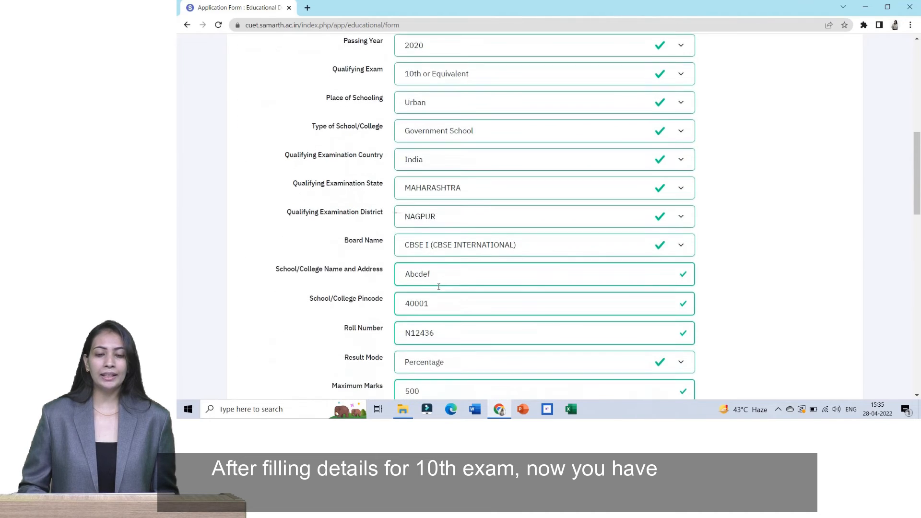
pyautogui.scroll(-2, 438, 286)
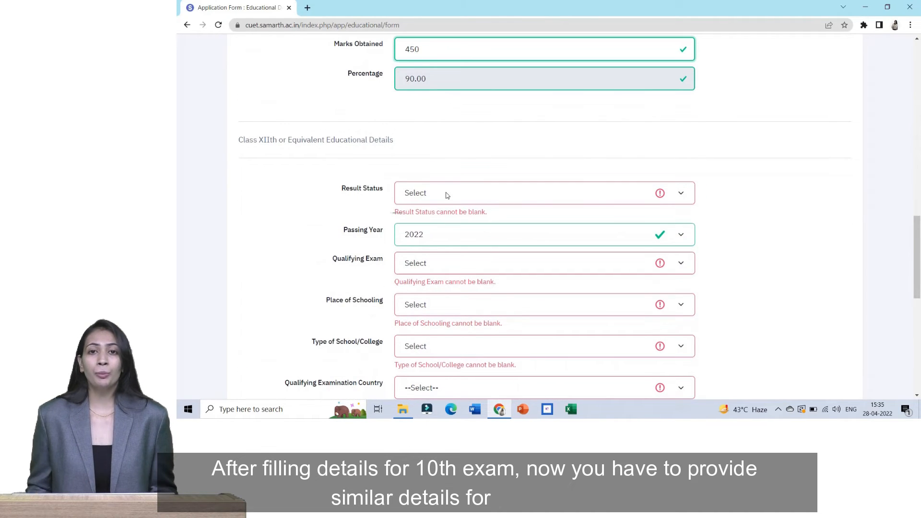
pyautogui.click(446, 194)
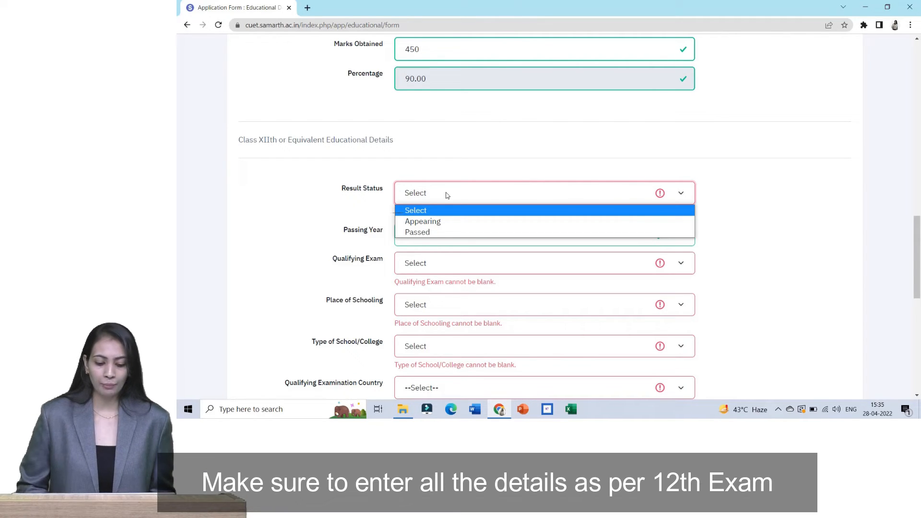
pyautogui.click(435, 221)
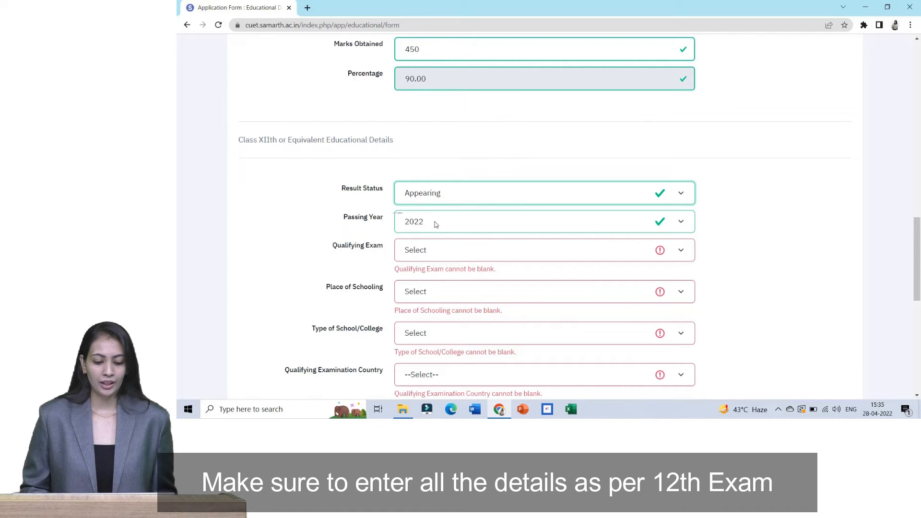
pyautogui.click(439, 250)
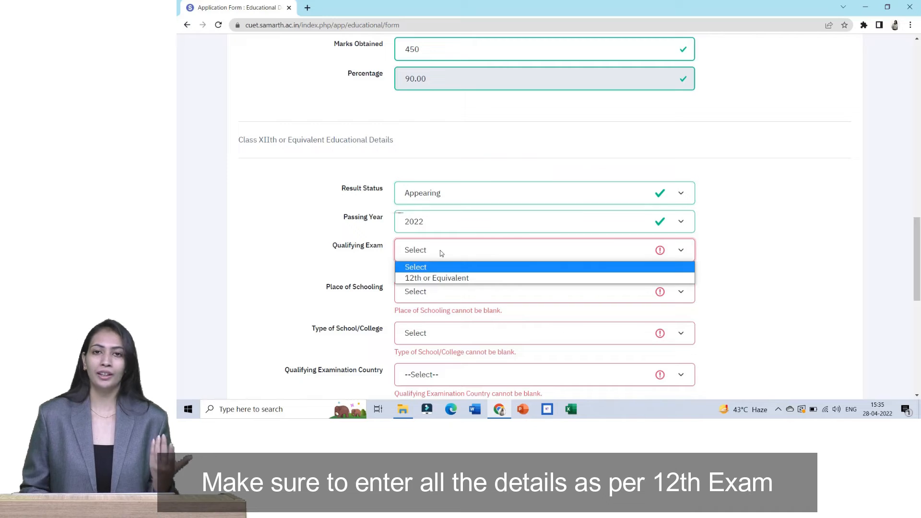
pyautogui.click(438, 278)
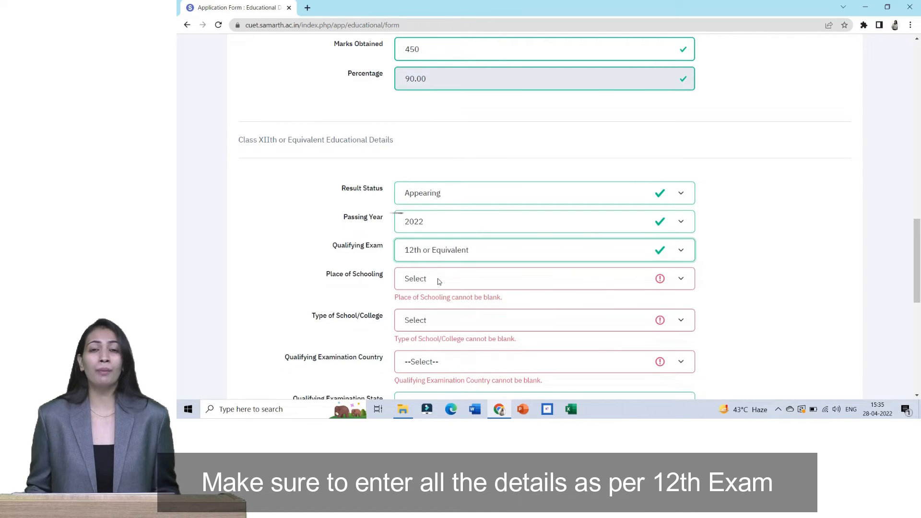
pyautogui.click(438, 279)
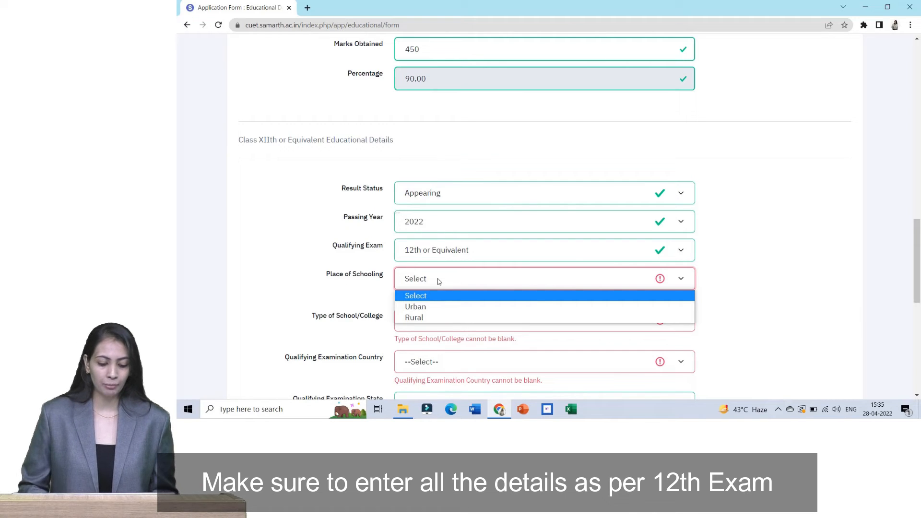
pyautogui.click(423, 307)
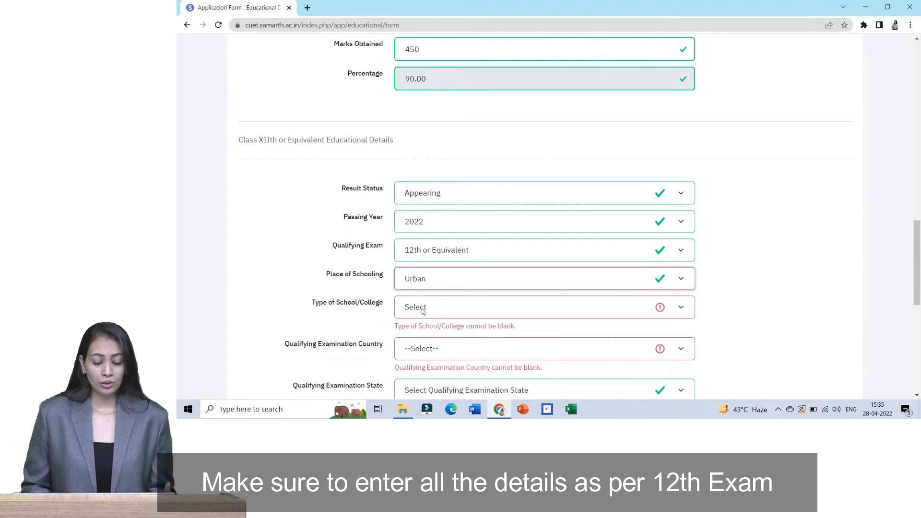
# Set school type Government School, exam location India, MAHARASHTRA, district NAGPUR
pyautogui.scroll(-1, 422, 311)
pyautogui.click(420, 251)
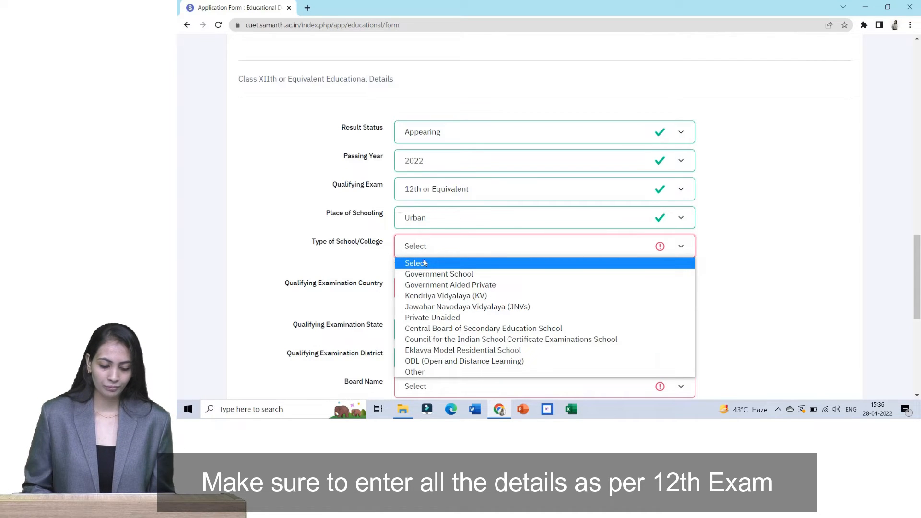
pyautogui.click(428, 273)
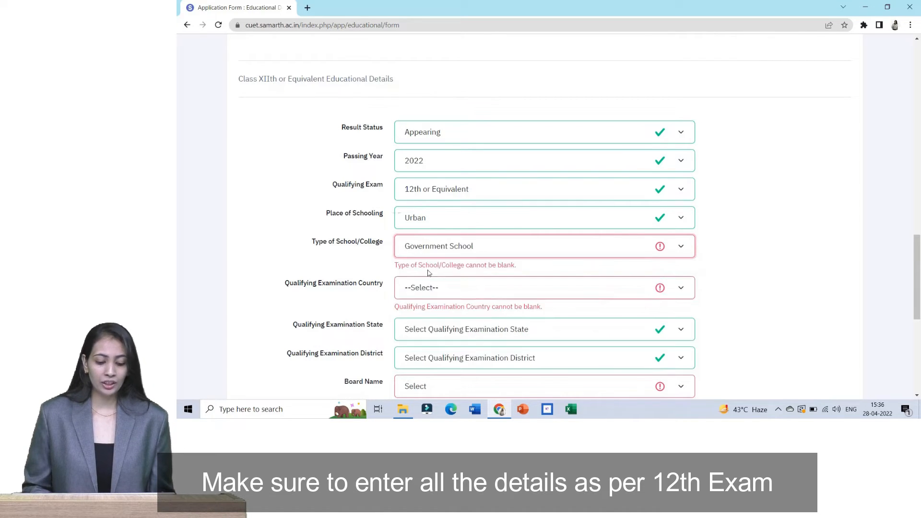
pyautogui.click(427, 277)
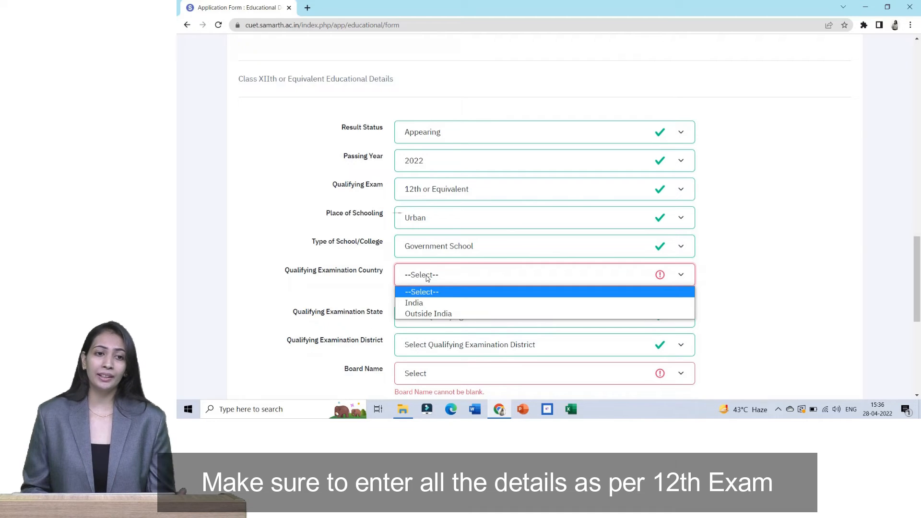
pyautogui.click(421, 303)
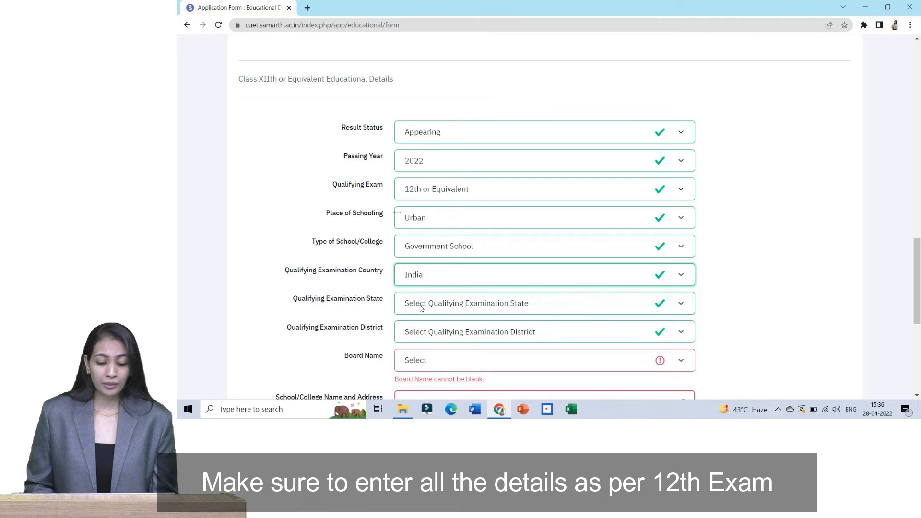
pyautogui.scroll(-2, 419, 305)
pyautogui.click(434, 228)
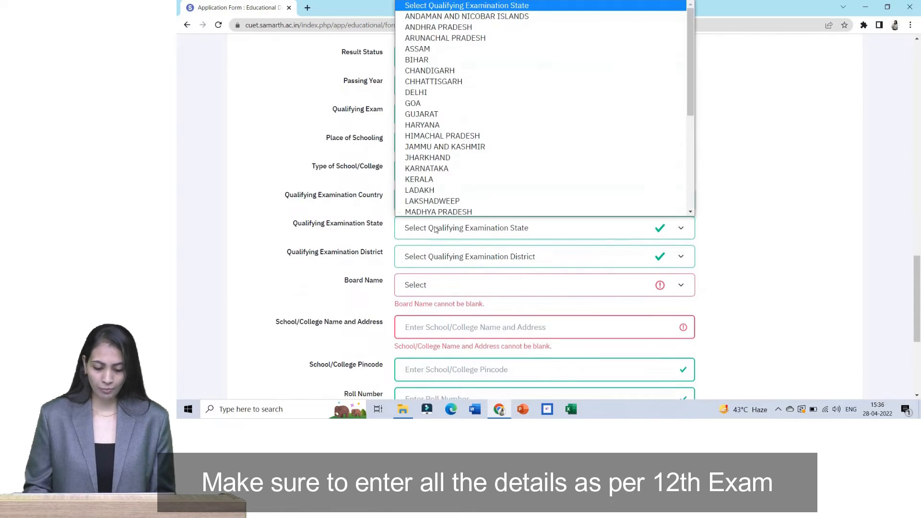
pyautogui.write('mah')
pyautogui.press('Return')
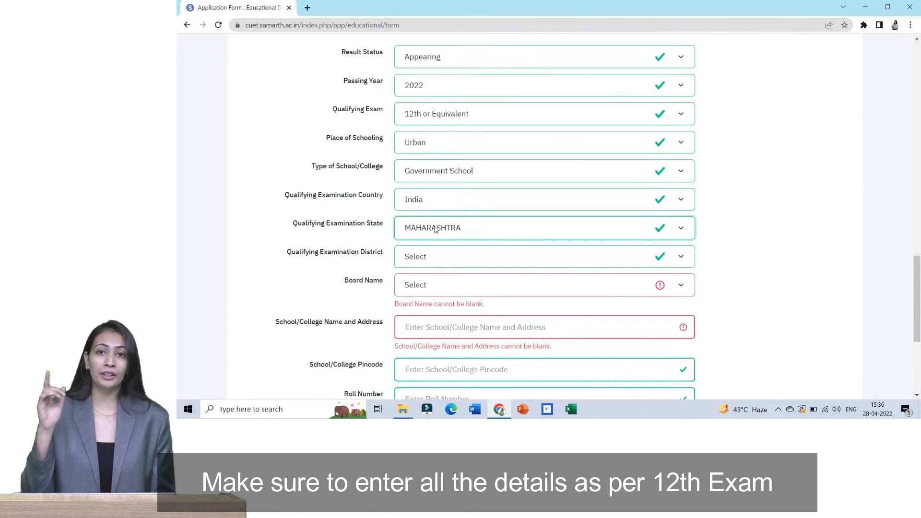
pyautogui.click(425, 258)
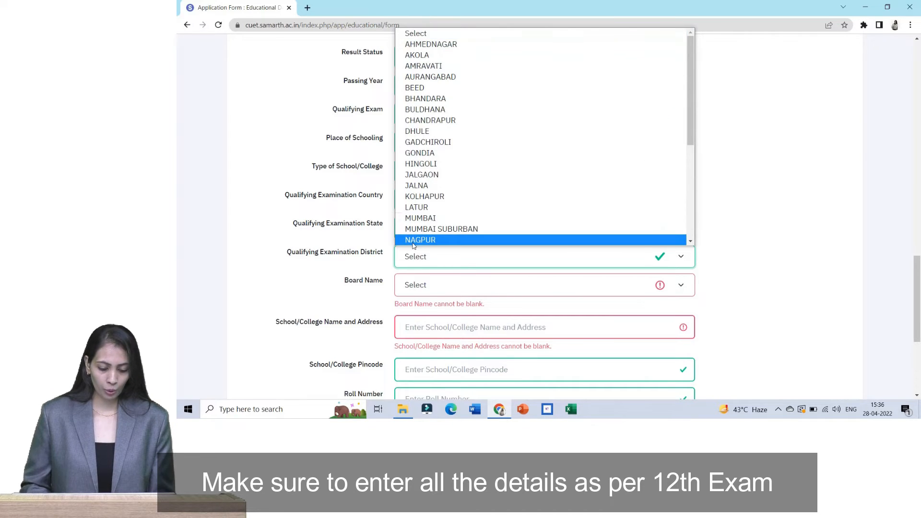
pyautogui.click(413, 242)
# Choose CBSE I (CBSE INTERNATIONAL) as the Class XII board
pyautogui.click(426, 286)
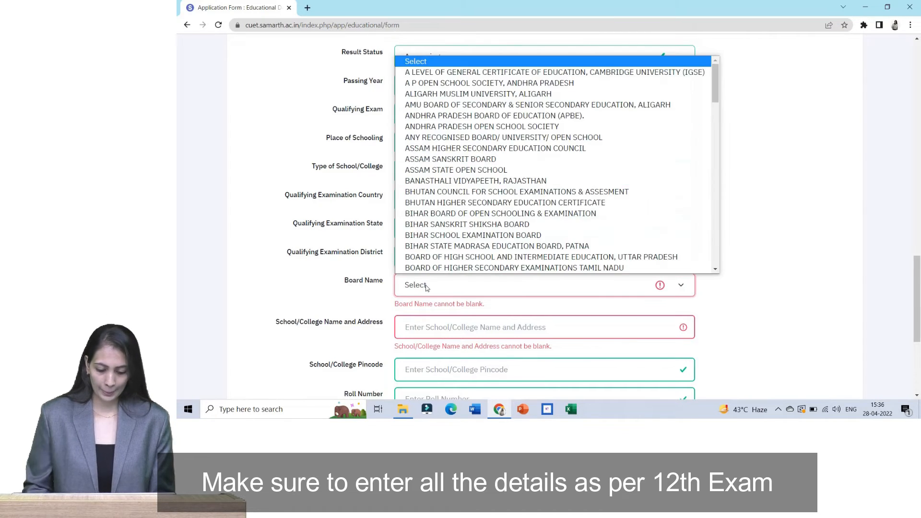
pyautogui.write('cb')
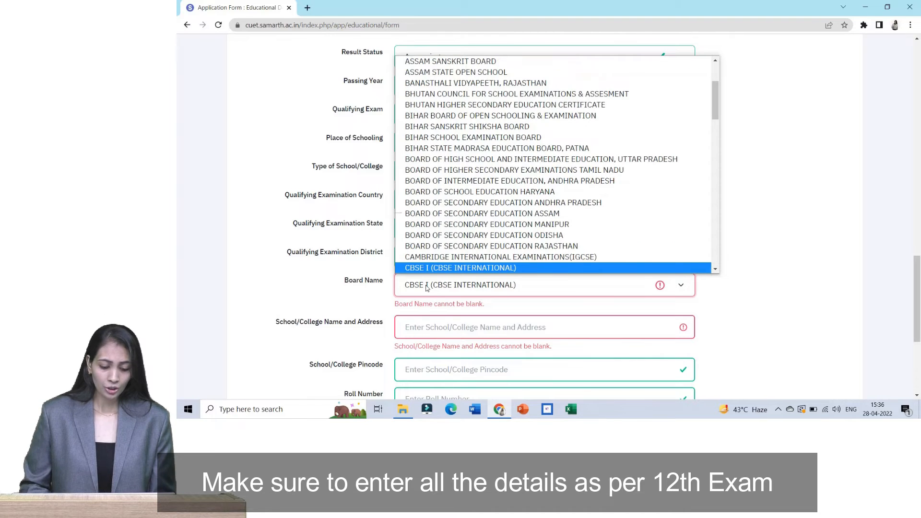
pyautogui.press('Return')
pyautogui.scroll(-1, 426, 283)
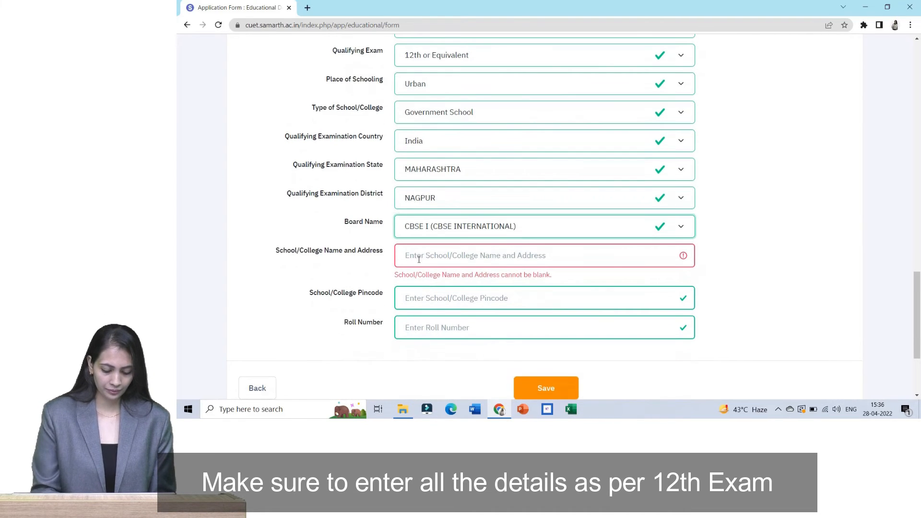
# Enter the school name 'ab', the school pincode and the Class XII roll number
pyautogui.click(419, 259)
pyautogui.write('abcdefg')
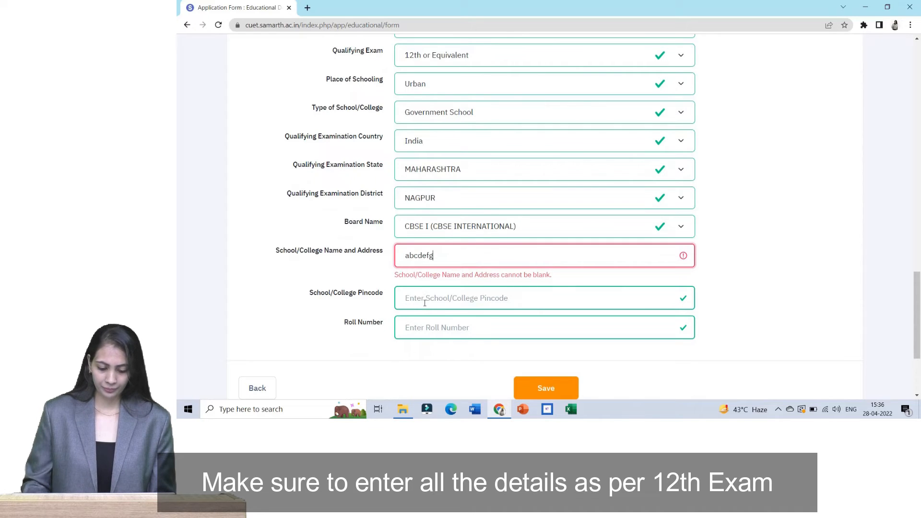
pyautogui.click(424, 303)
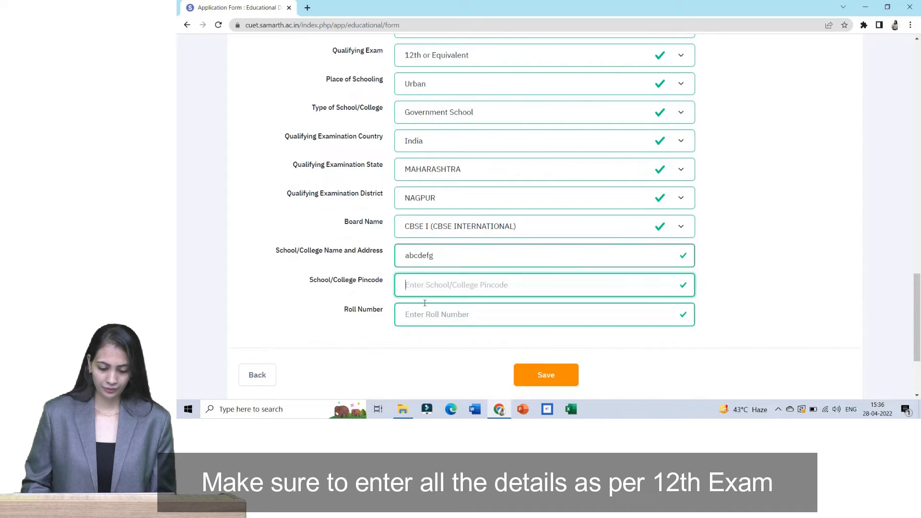
pyautogui.write('40001')
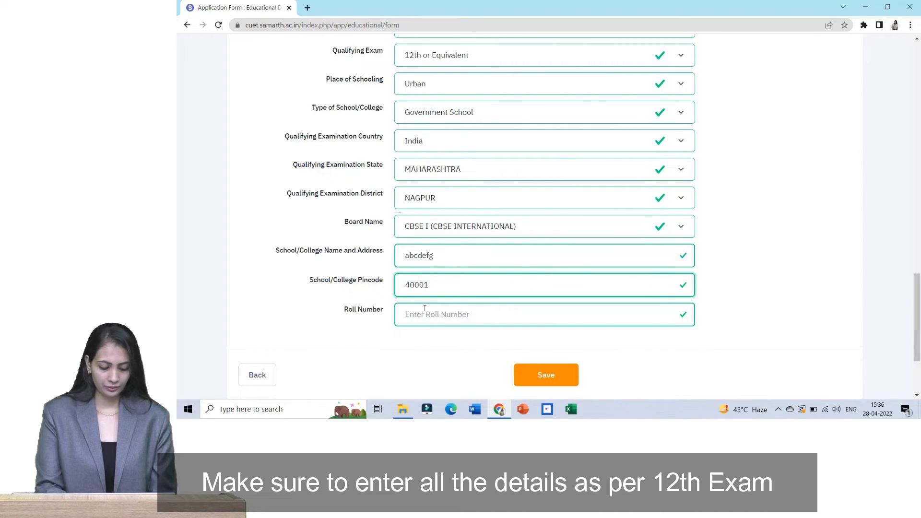
pyautogui.click(424, 313)
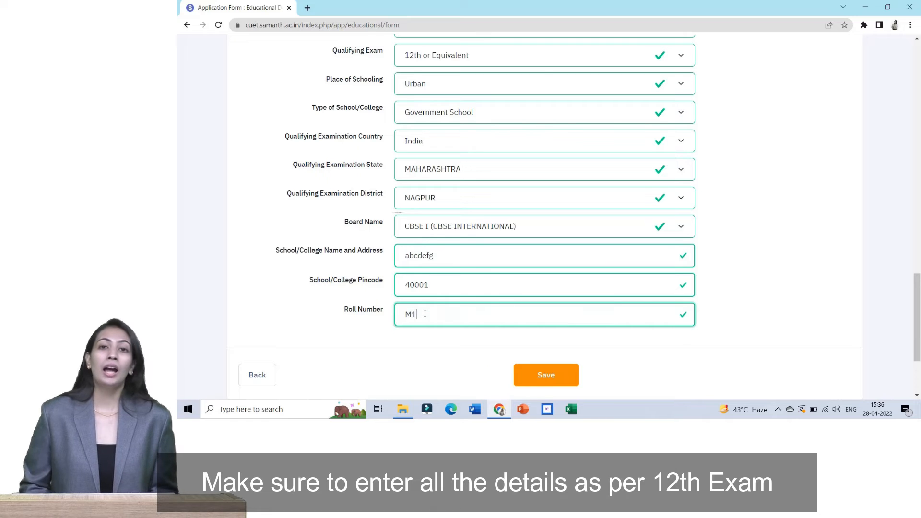
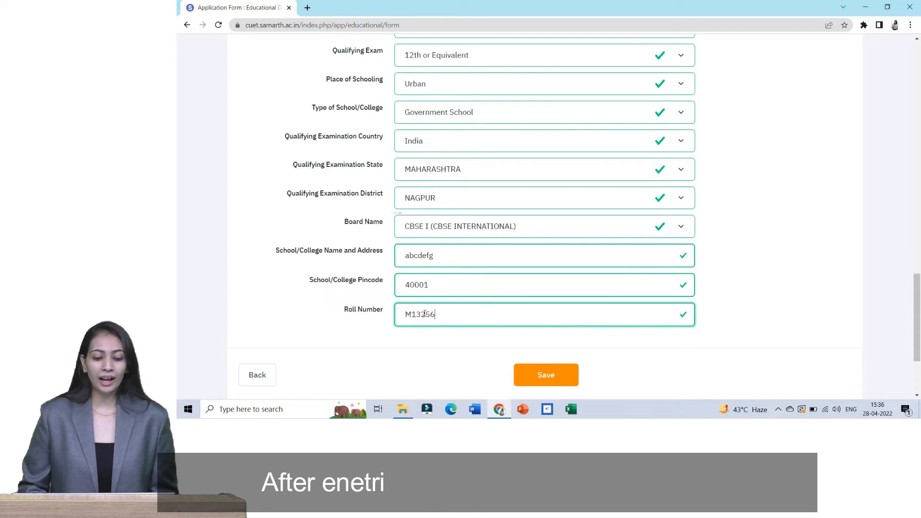
pyautogui.scroll(10, 424, 313)
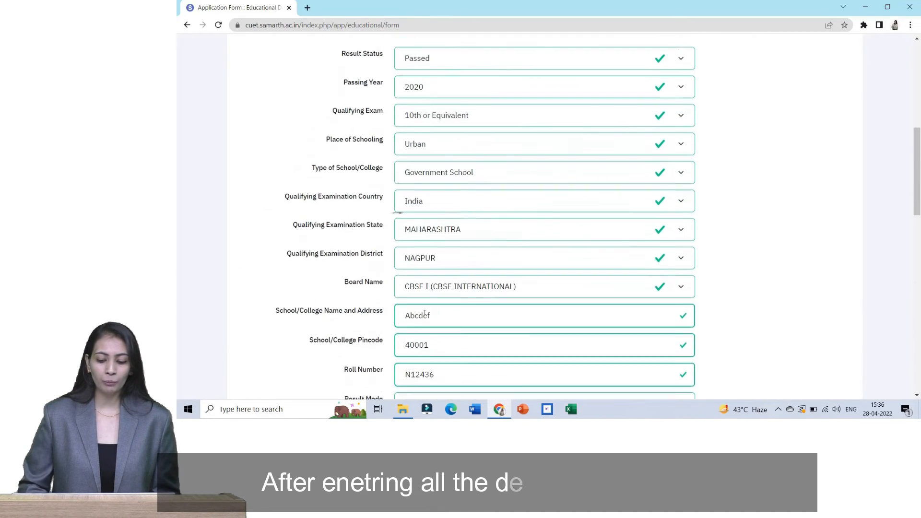
pyautogui.scroll(2, 425, 313)
pyautogui.scroll(-12, 424, 314)
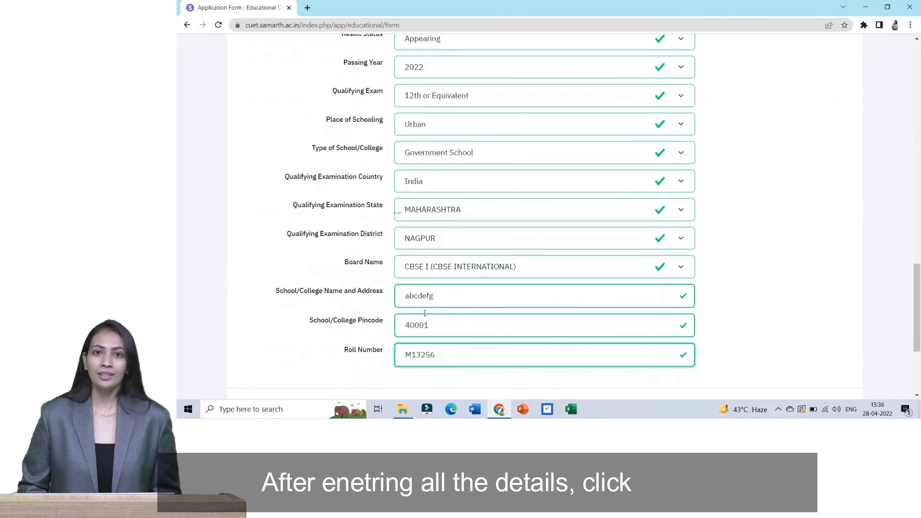
pyautogui.scroll(-4, 424, 313)
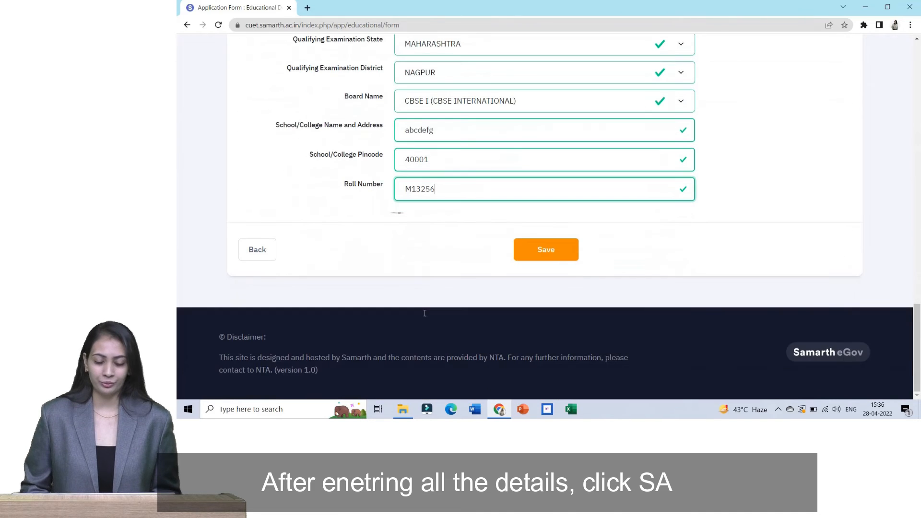
# Save the Class XII details, look over the review page, and proceed to University / Programme Selection
pyautogui.click(533, 251)
pyautogui.scroll(-1, 534, 250)
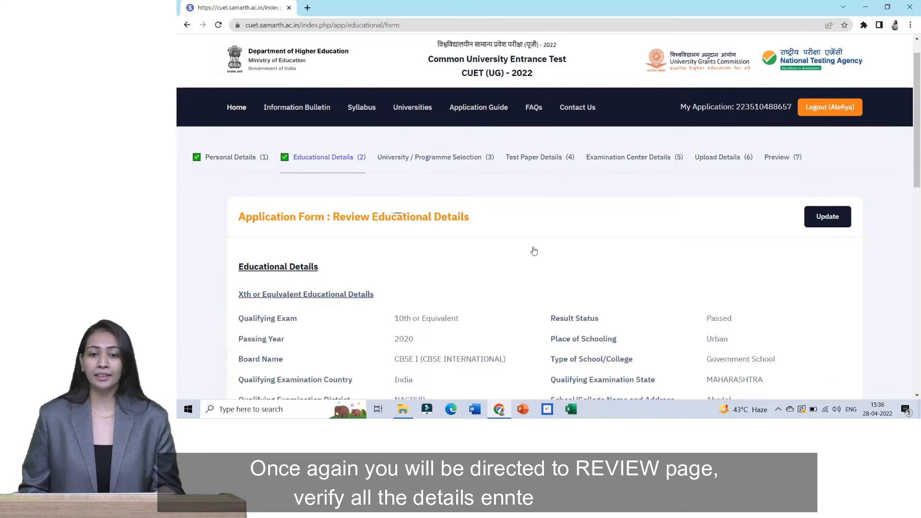
pyautogui.scroll(-1, 534, 251)
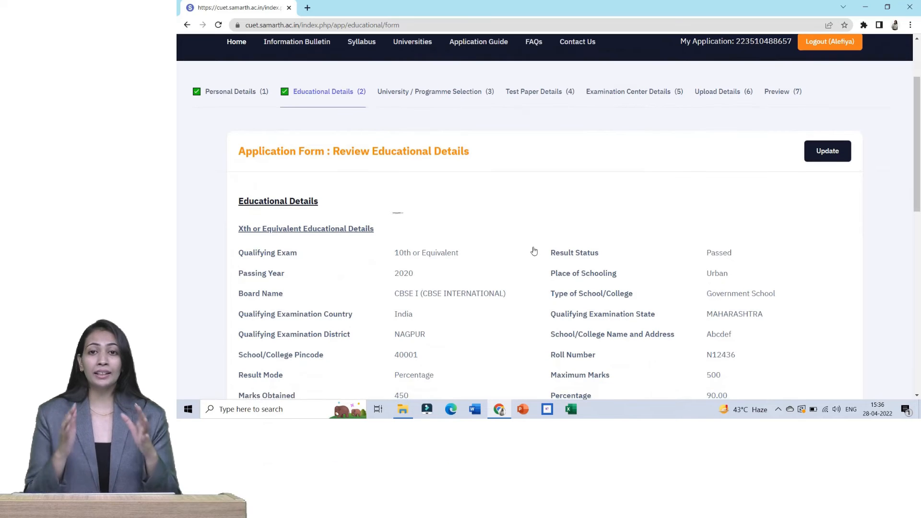
pyautogui.scroll(-1, 534, 251)
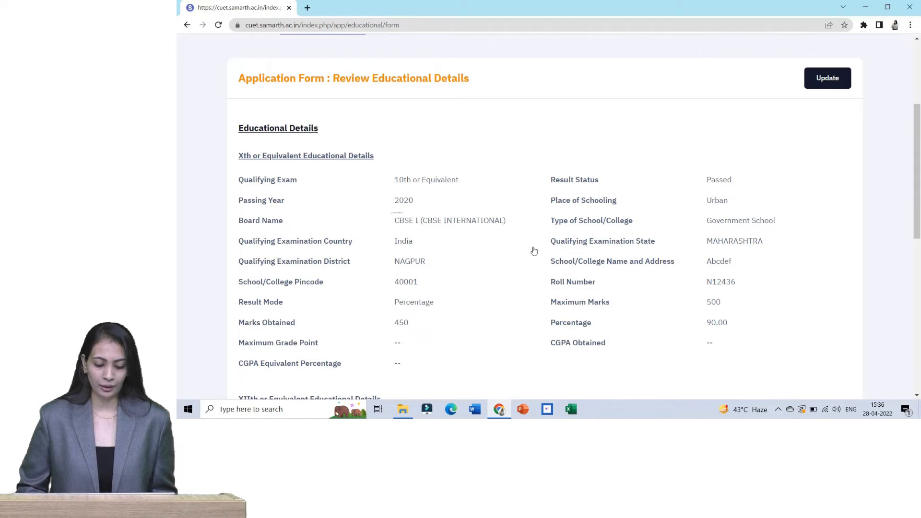
pyautogui.scroll(-6, 533, 250)
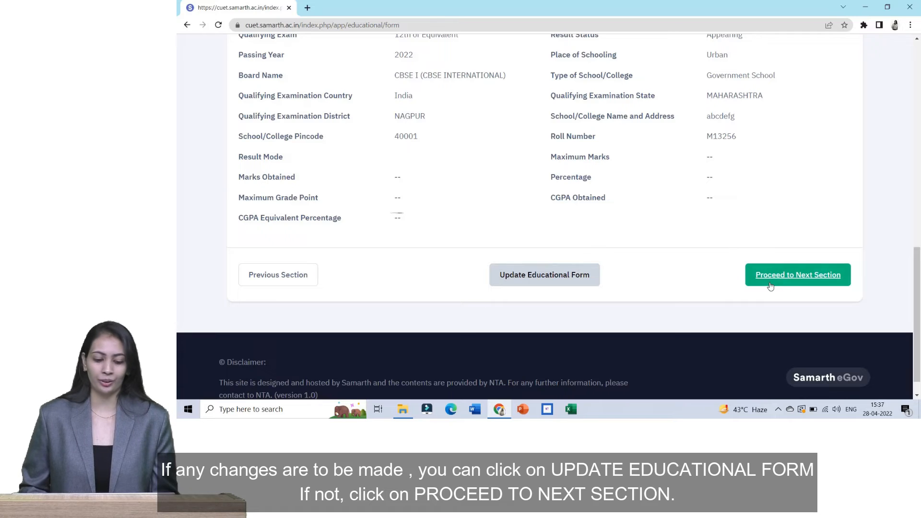
pyautogui.click(785, 274)
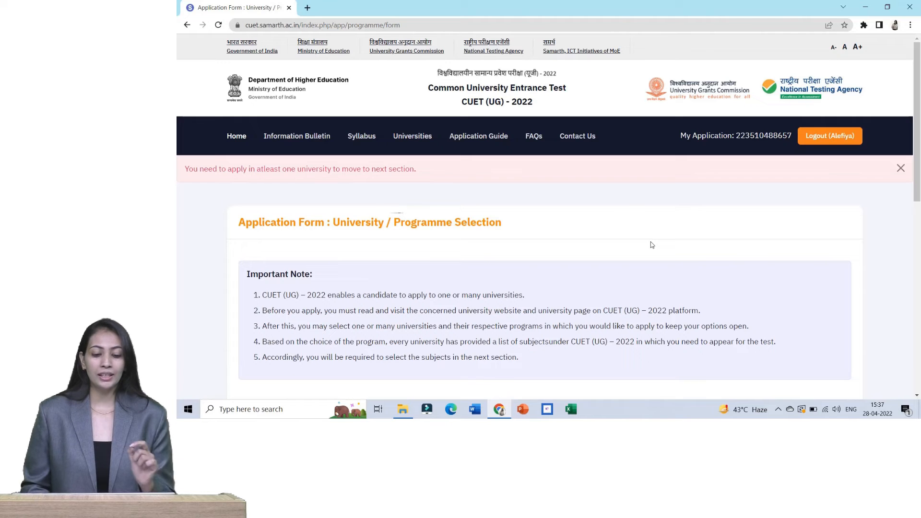
# Open the Select University Name dropdown on the University / Programme Selection page
pyautogui.scroll(-3, 652, 245)
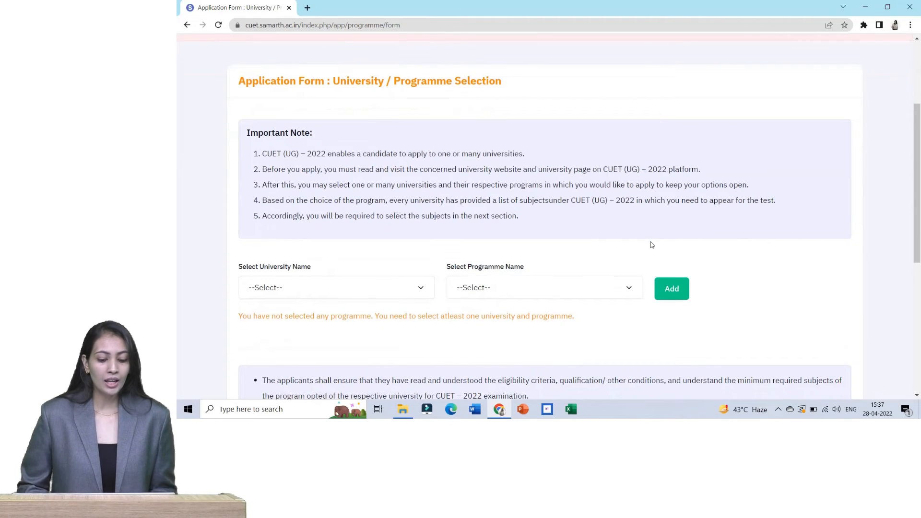
pyautogui.scroll(-1, 652, 245)
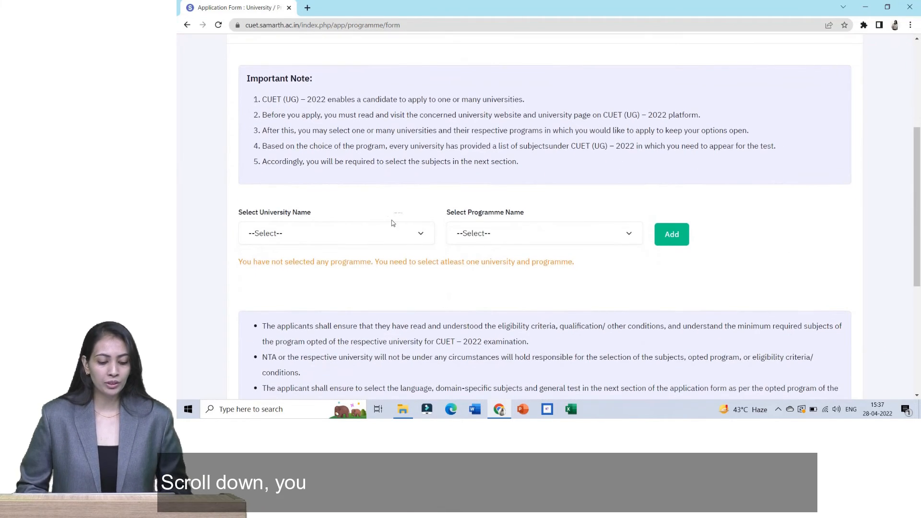
pyautogui.scroll(-1, 393, 221)
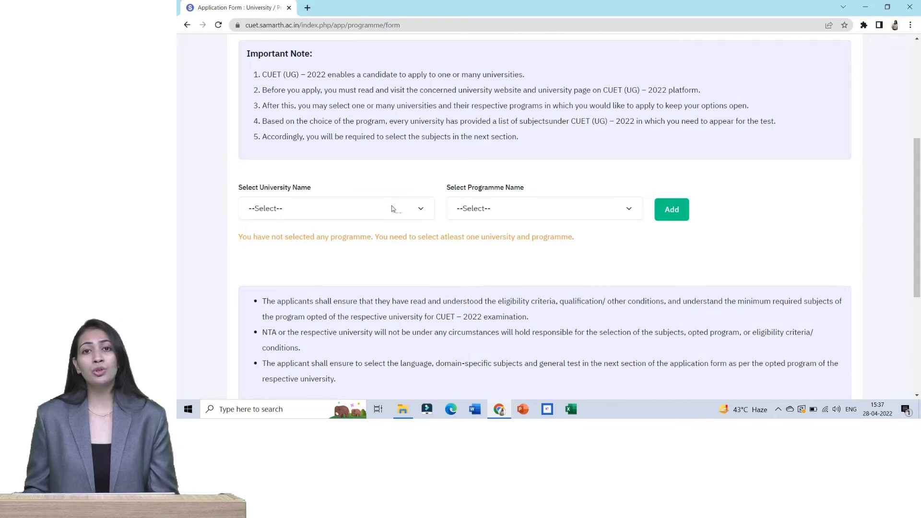
pyautogui.click(391, 208)
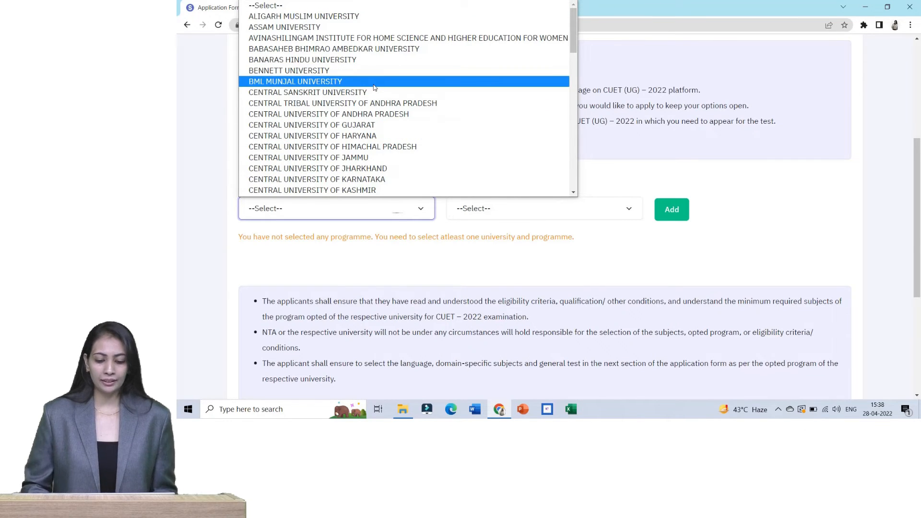
# Add BML MUNJAL UNIVERSITY's Bachelor of Art (Economics ) Hons. to the applied list
pyautogui.click(375, 82)
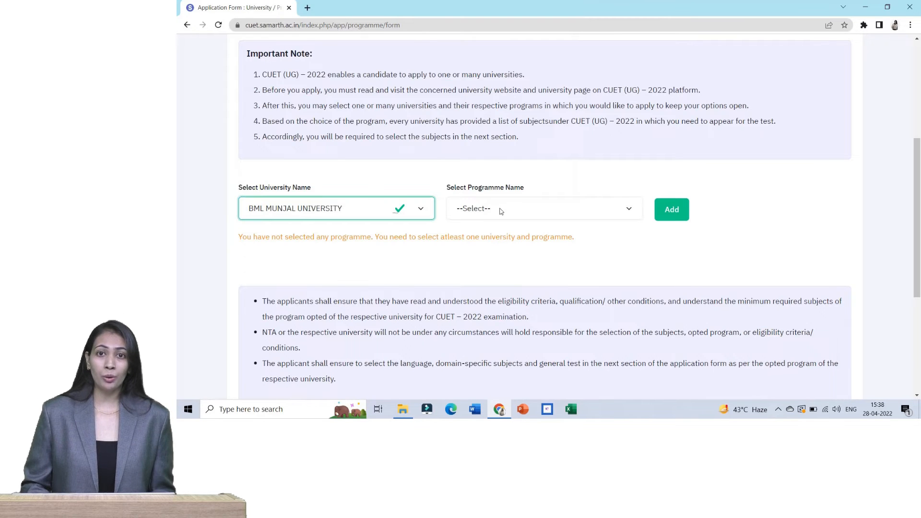
pyautogui.click(482, 207)
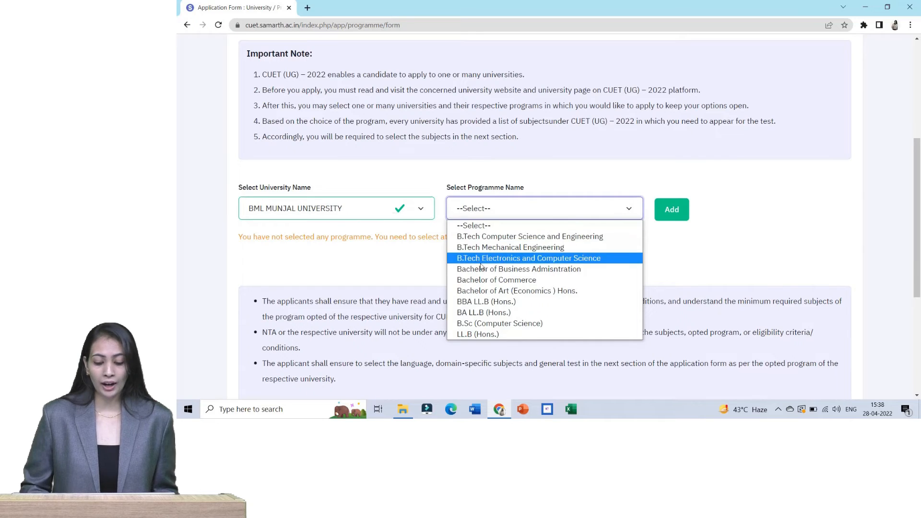
pyautogui.click(480, 291)
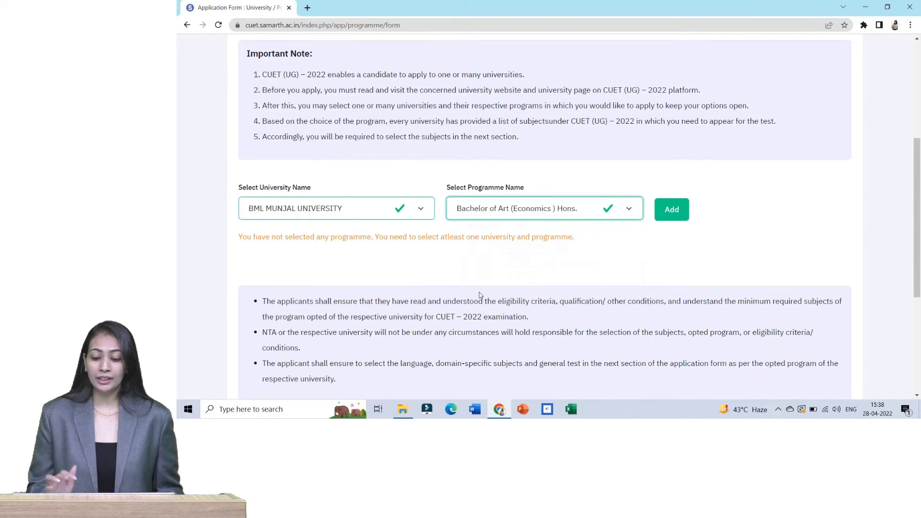
pyautogui.click(671, 213)
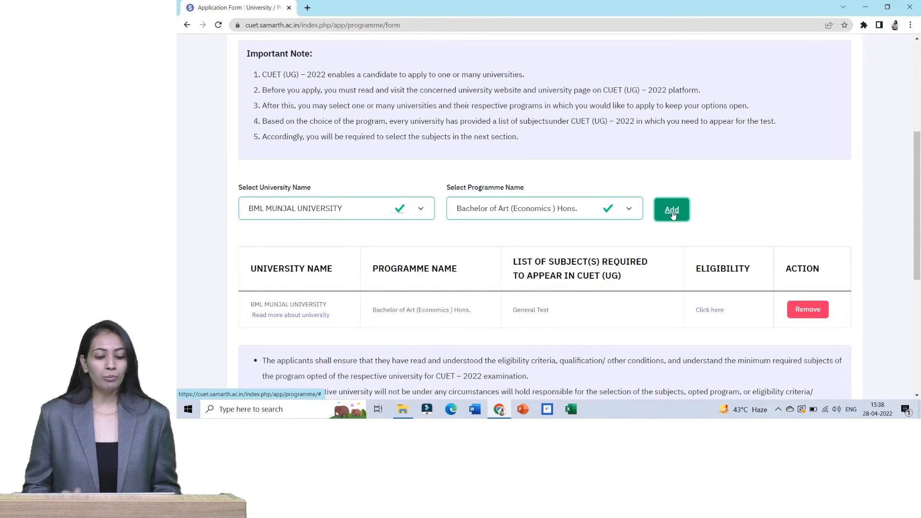
pyautogui.scroll(-1, 673, 216)
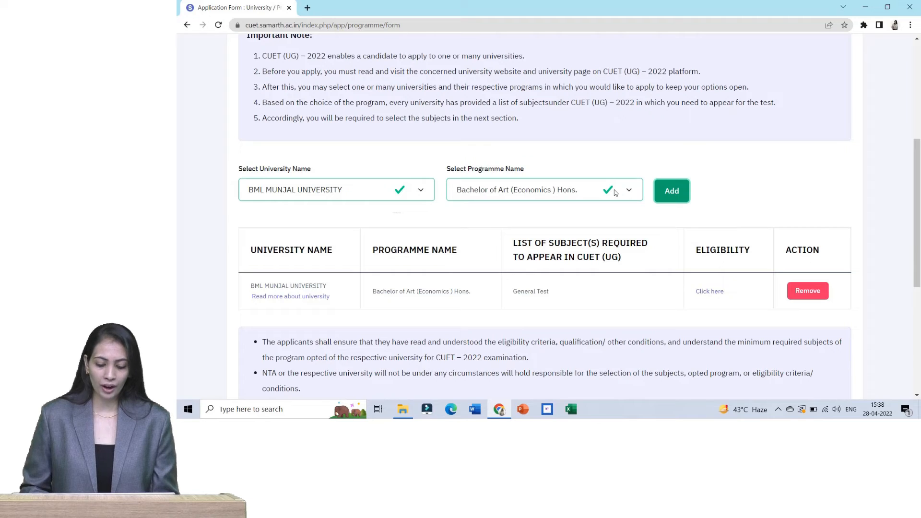
# Add Bachelor of Commerce at BML MUNJAL UNIVERSITY as a second programme
pyautogui.click(632, 192)
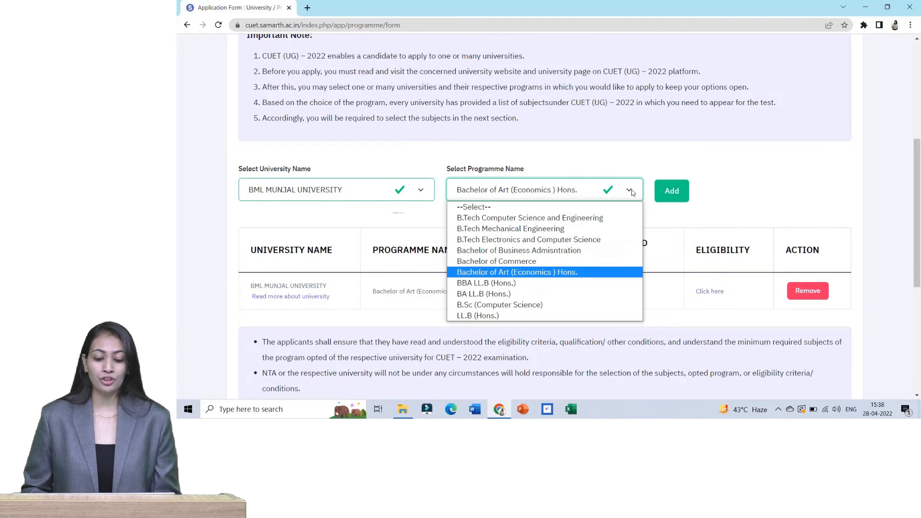
pyautogui.click(551, 261)
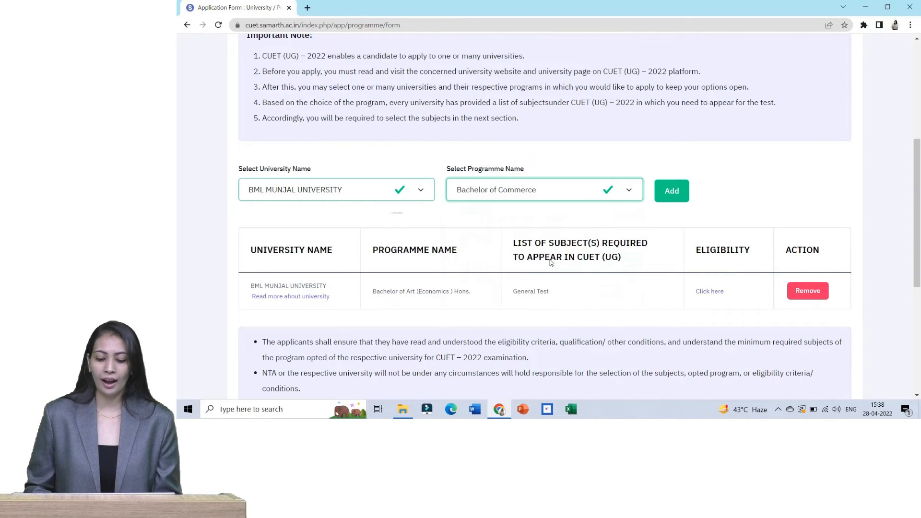
pyautogui.click(671, 199)
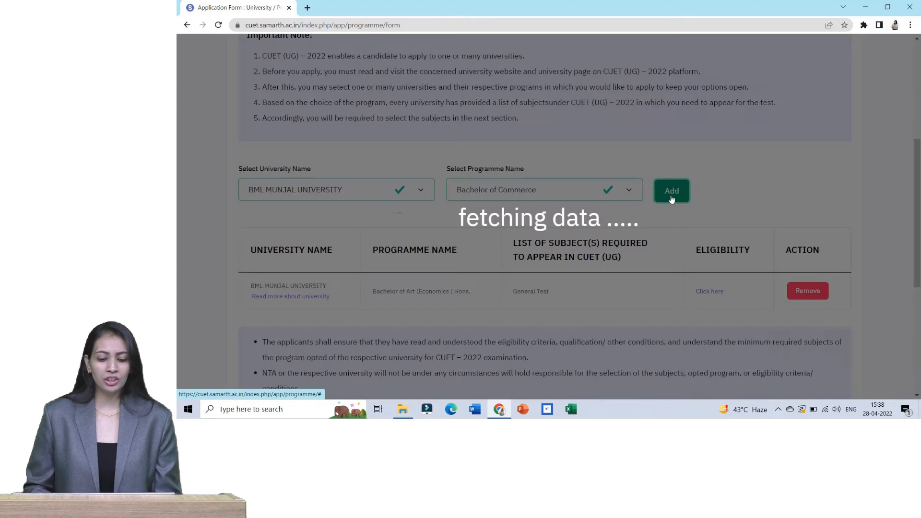
pyautogui.scroll(-1, 671, 199)
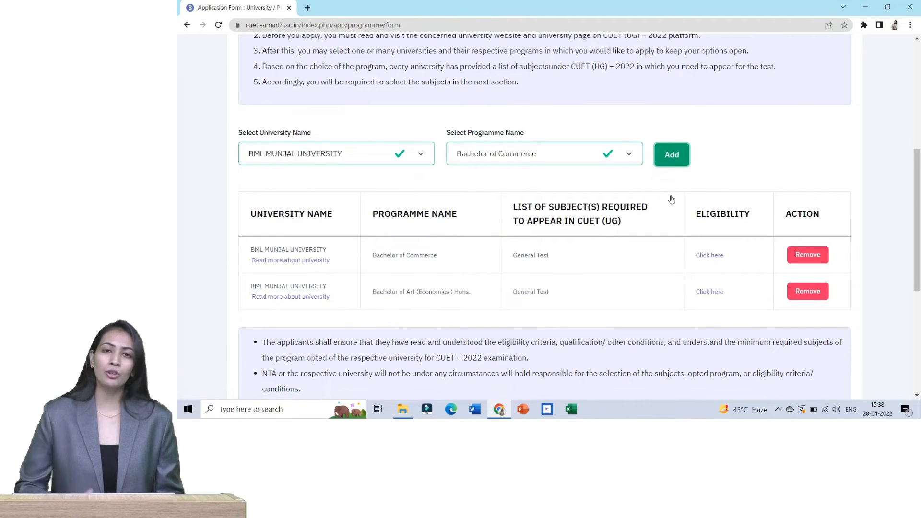
pyautogui.scroll(-1, 672, 199)
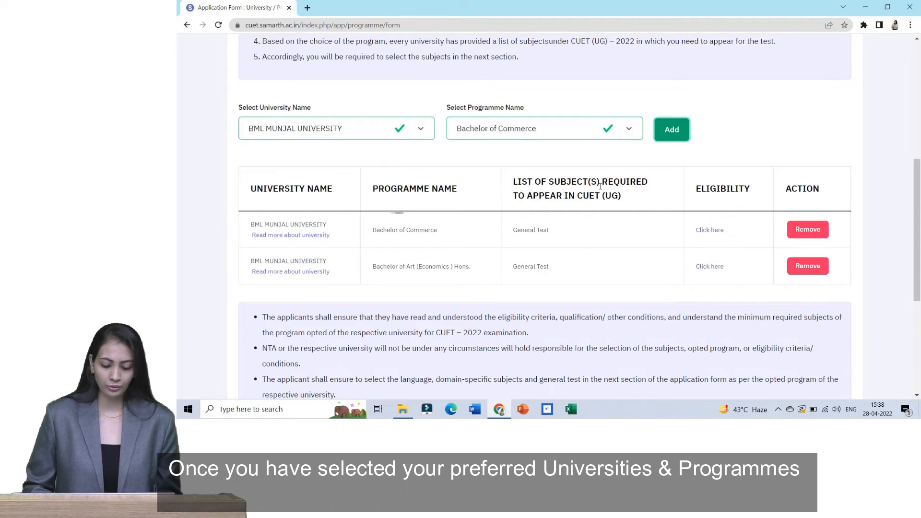
# Open the University / Programme Selection Preview and scroll to the review table
pyautogui.scroll(-3, 600, 186)
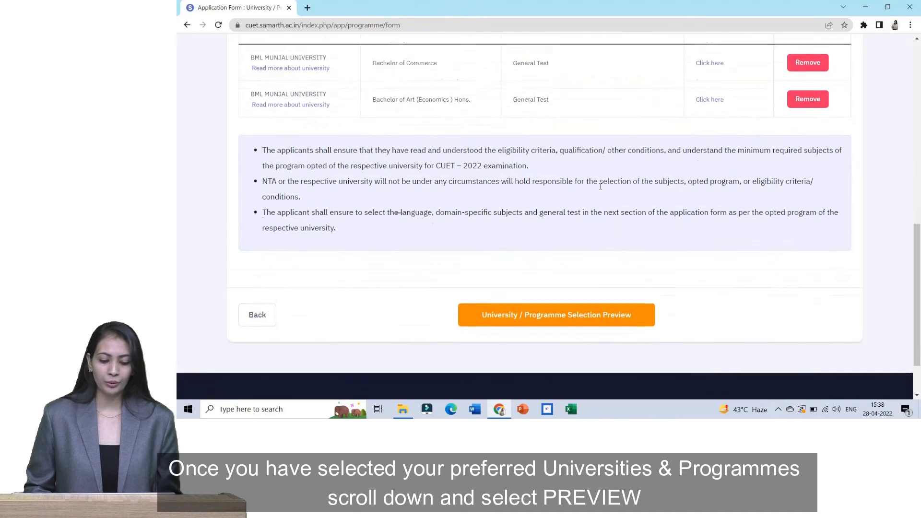
pyautogui.scroll(-1, 576, 225)
pyautogui.click(572, 297)
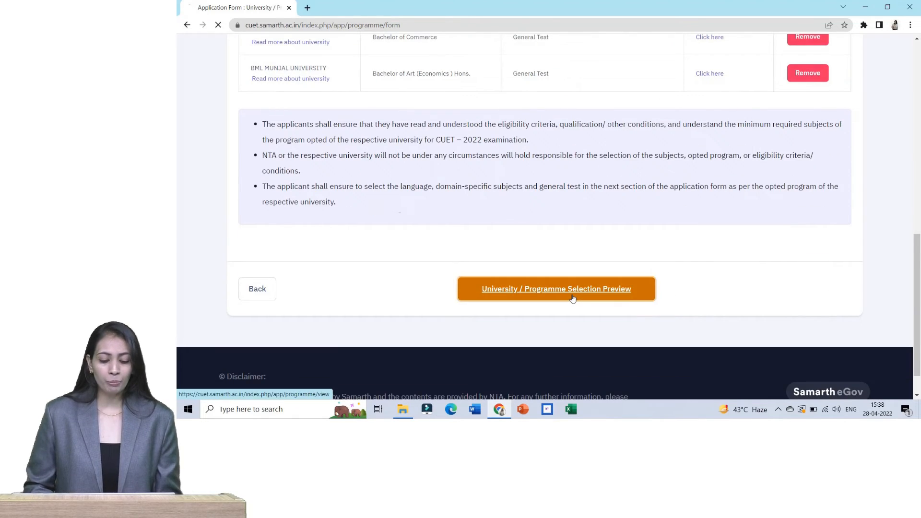
pyautogui.scroll(-5, 572, 298)
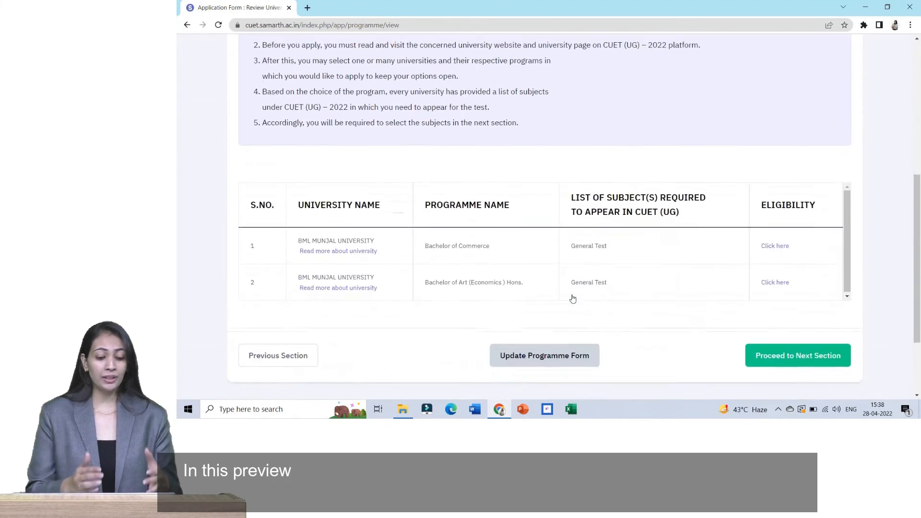
pyautogui.scroll(-1, 572, 298)
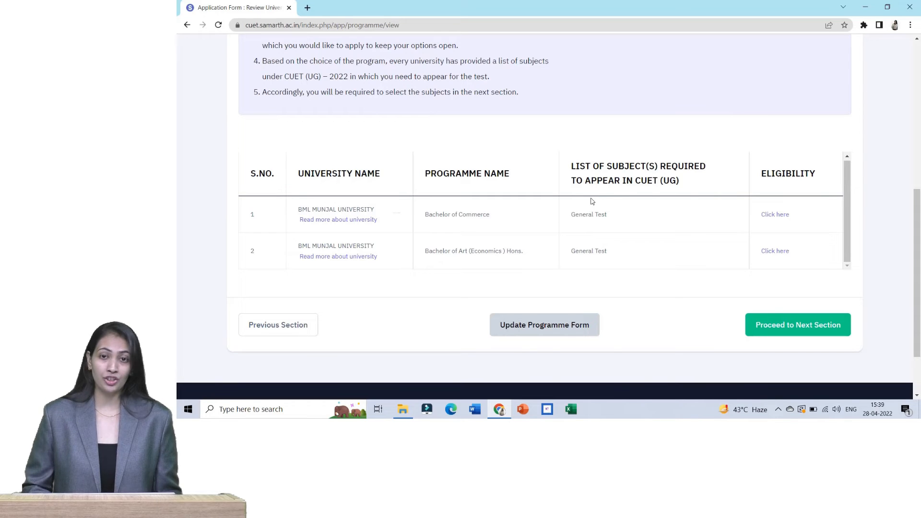
# Go to Test Paper / Subject(s) Selection and scroll to the First Slot dropdowns
pyautogui.click(795, 326)
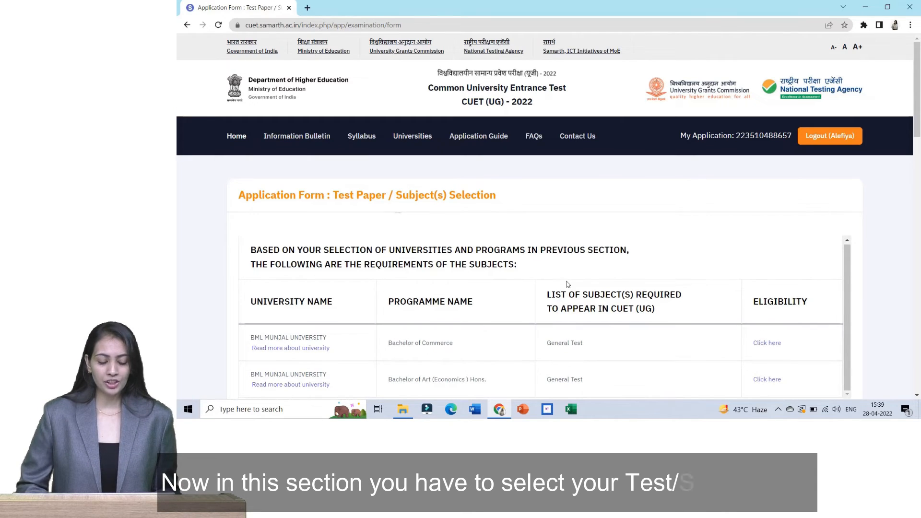
pyautogui.scroll(-10, 398, 301)
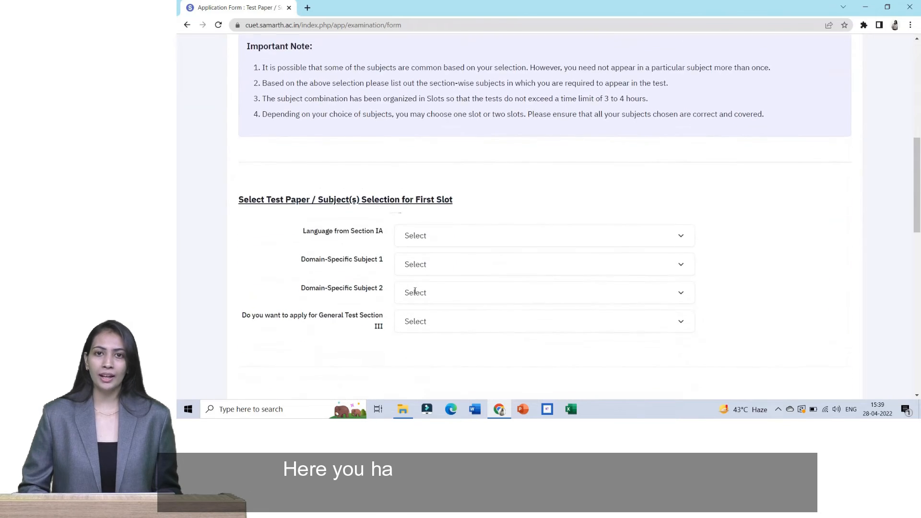
pyautogui.scroll(-1, 415, 290)
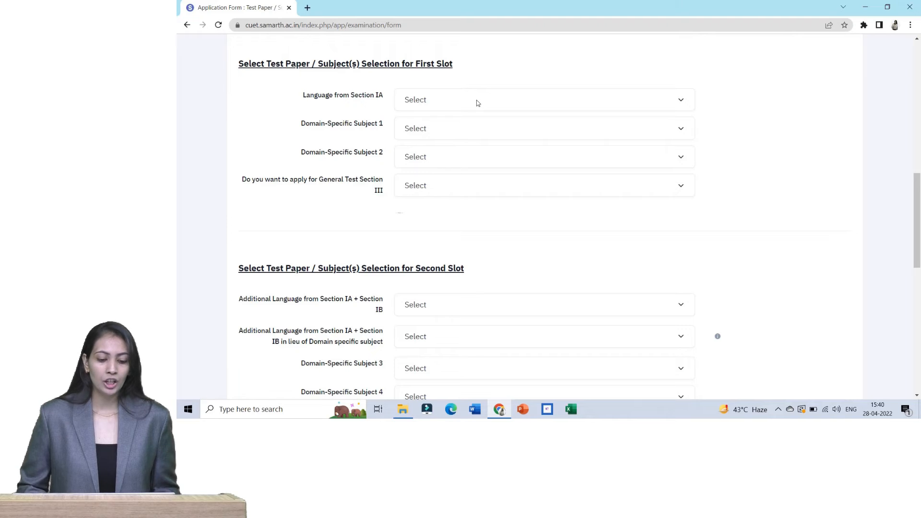
# Choose 101 : English, 301 : Accountancy/Book Keeping, Not Applicable for Subject 2, and General Test Yes
pyautogui.click(476, 102)
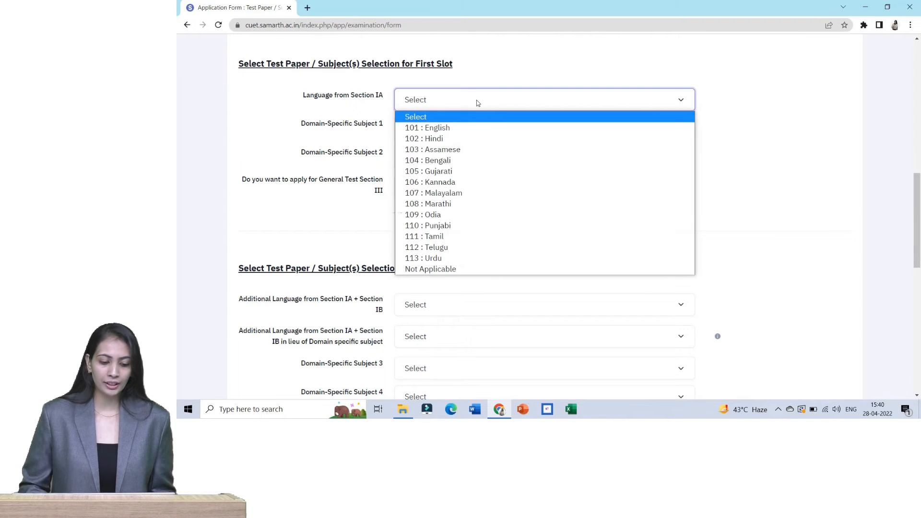
pyautogui.click(449, 128)
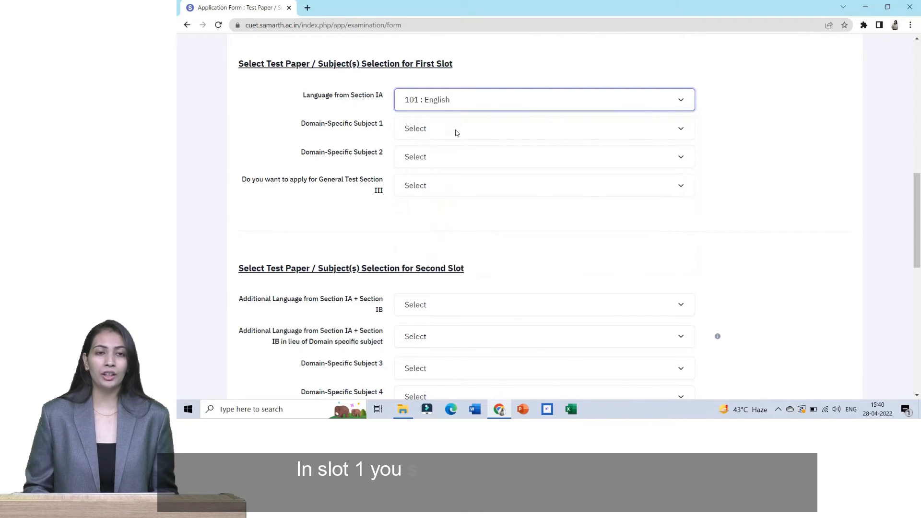
pyautogui.click(448, 132)
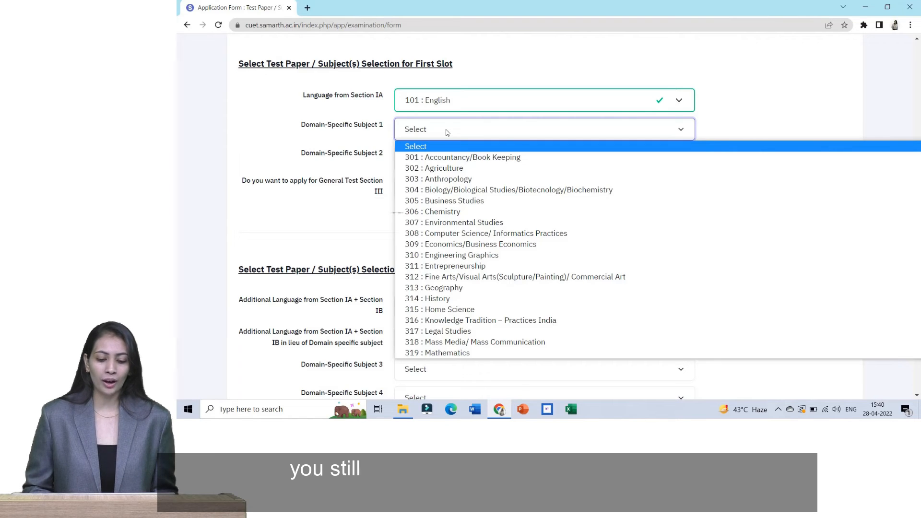
pyautogui.click(445, 159)
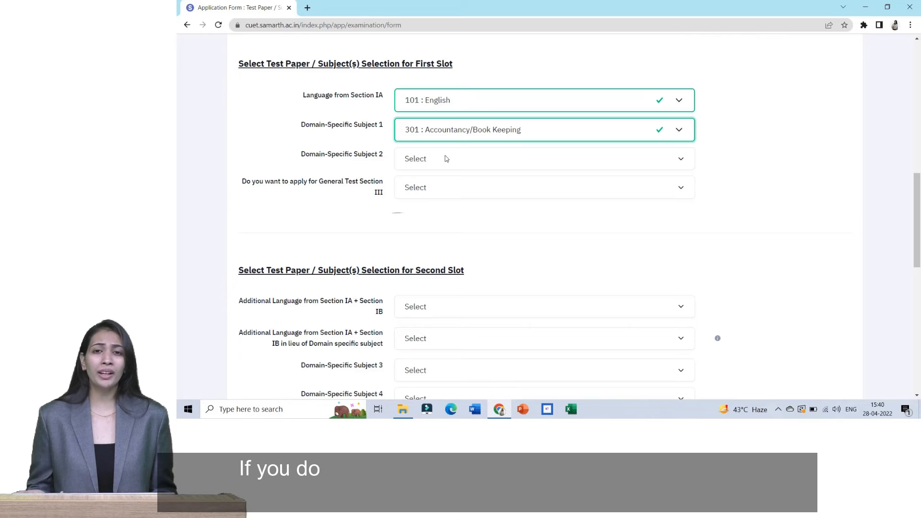
pyautogui.click(441, 161)
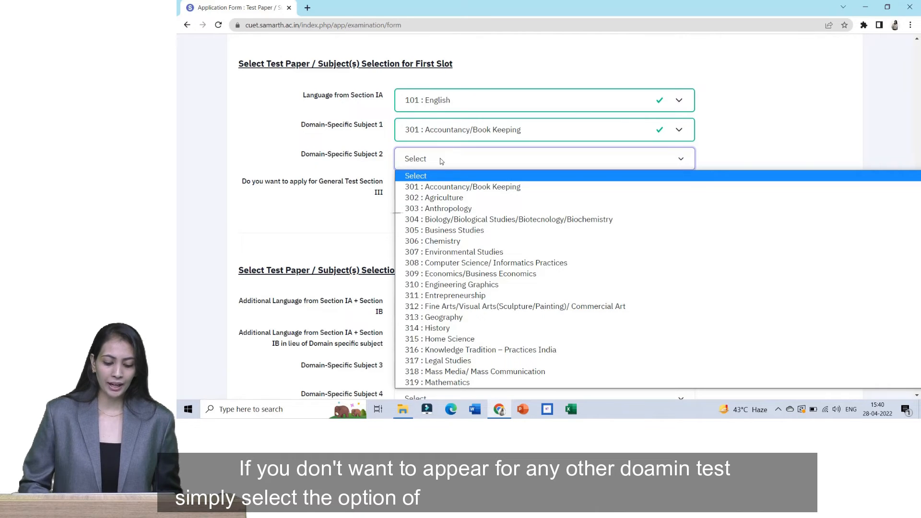
pyautogui.scroll(-3, 419, 273)
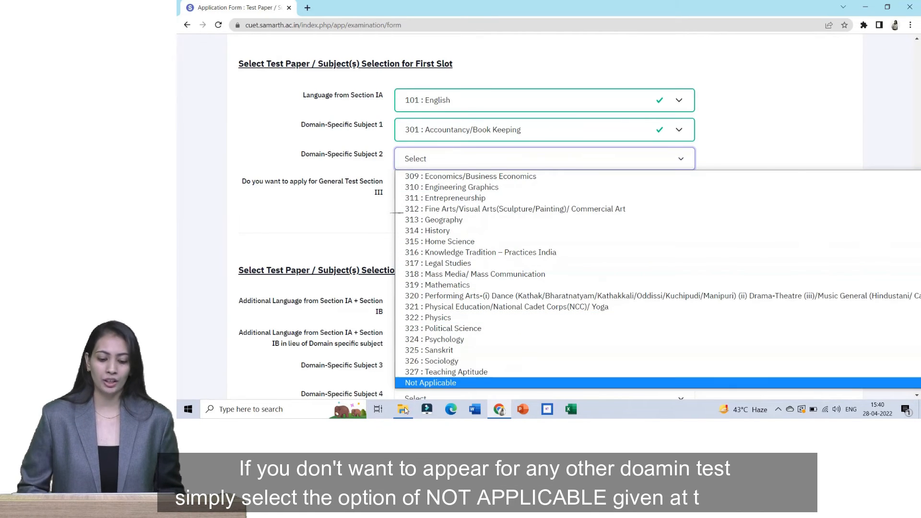
pyautogui.click(417, 383)
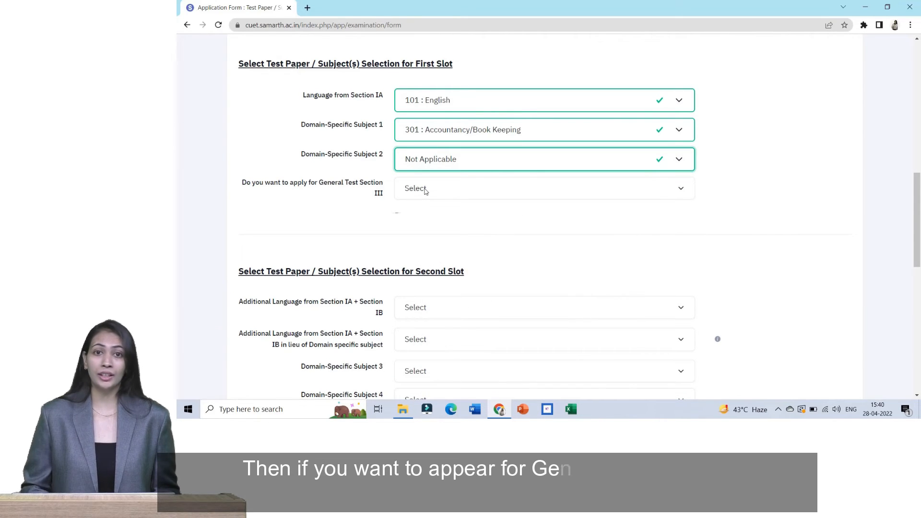
pyautogui.click(425, 190)
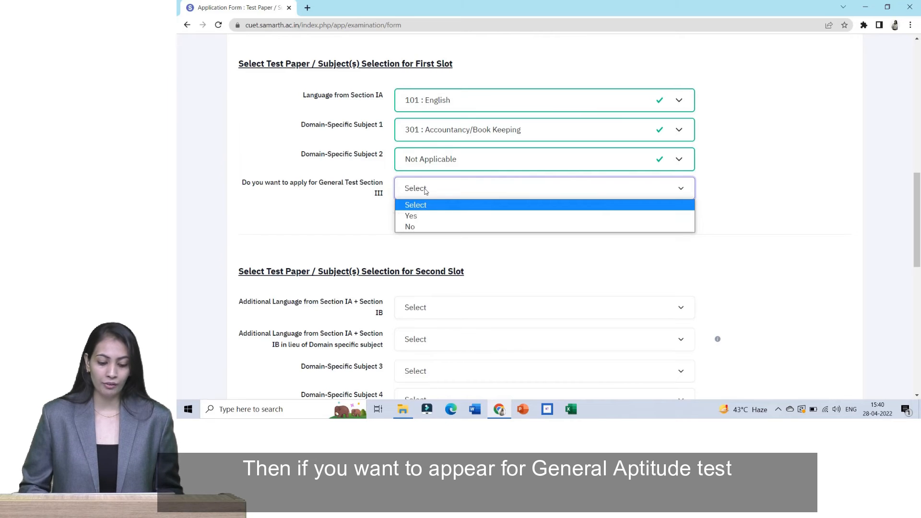
pyautogui.click(425, 218)
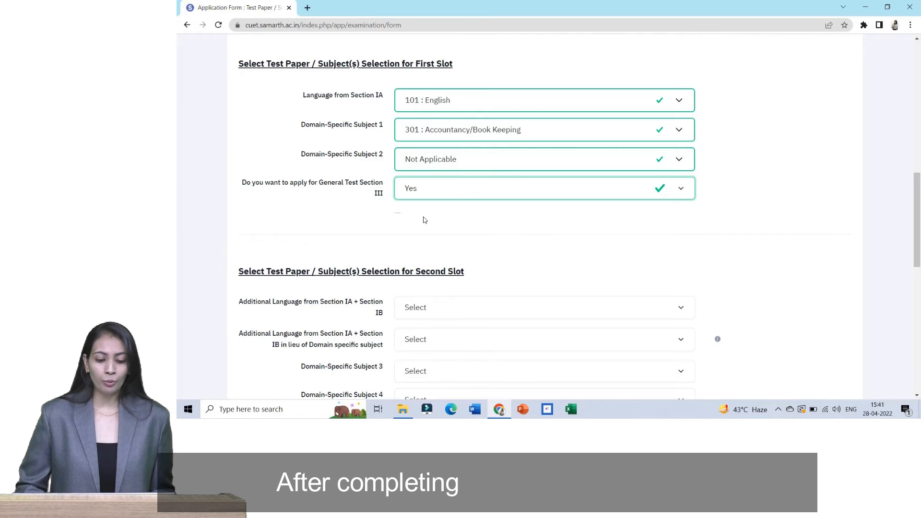
# Set both Second Slot additional language fields to Not Applicable
pyautogui.scroll(-1, 424, 219)
pyautogui.scroll(3, 424, 220)
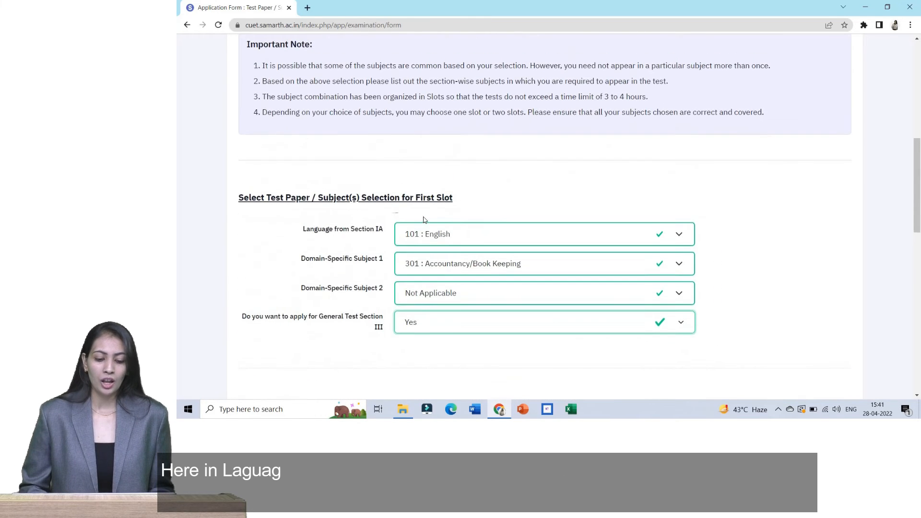
pyautogui.scroll(-2, 424, 220)
pyautogui.scroll(-2, 424, 220)
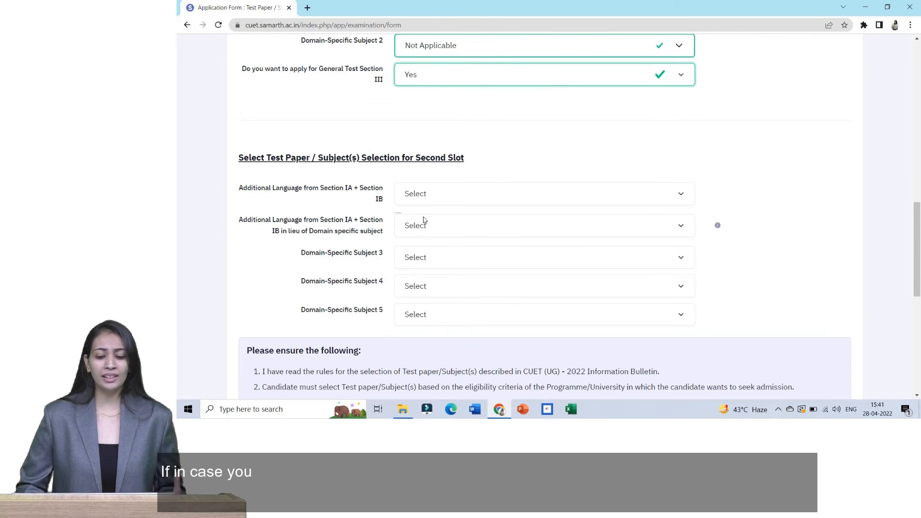
pyautogui.scroll(3, 424, 220)
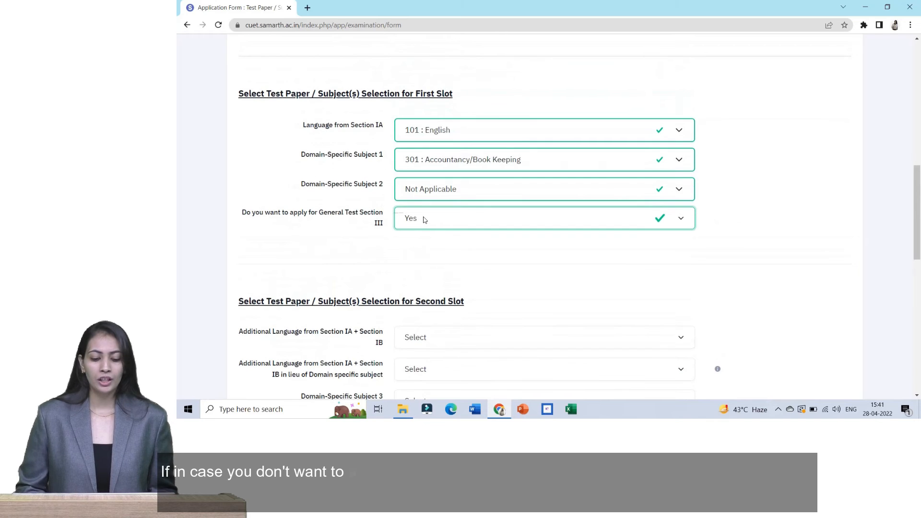
pyautogui.scroll(-3, 424, 220)
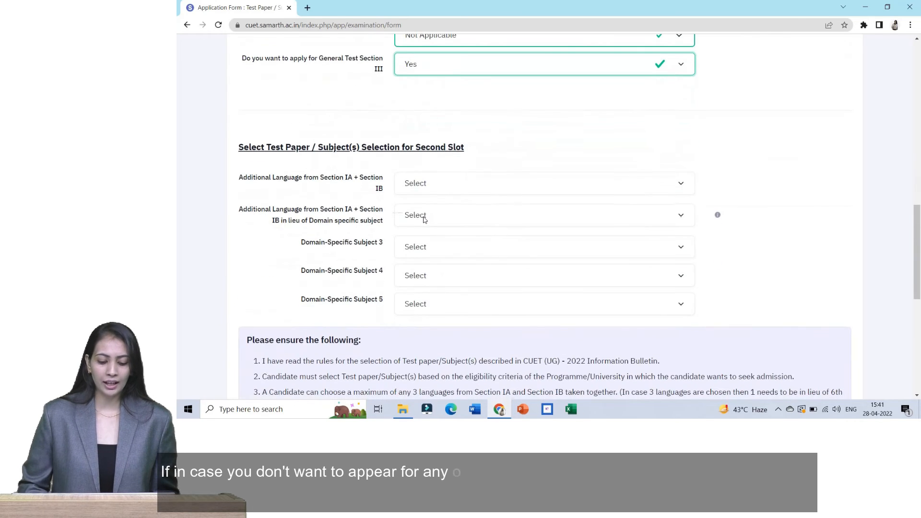
pyautogui.click(422, 185)
pyautogui.scroll(-3, 418, 309)
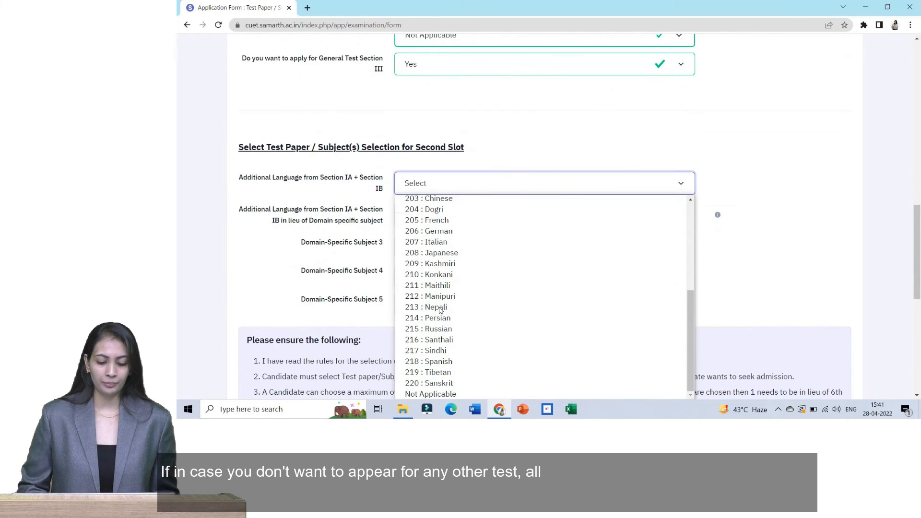
pyautogui.click(418, 395)
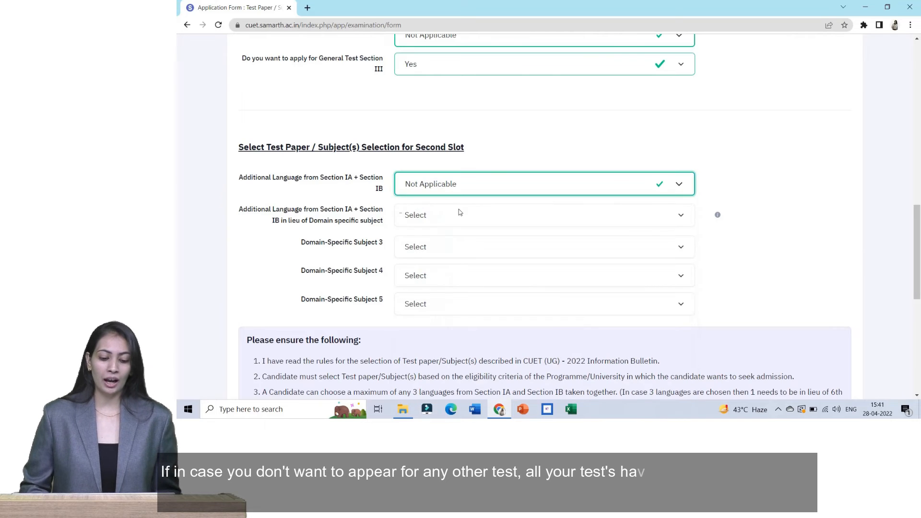
pyautogui.click(462, 216)
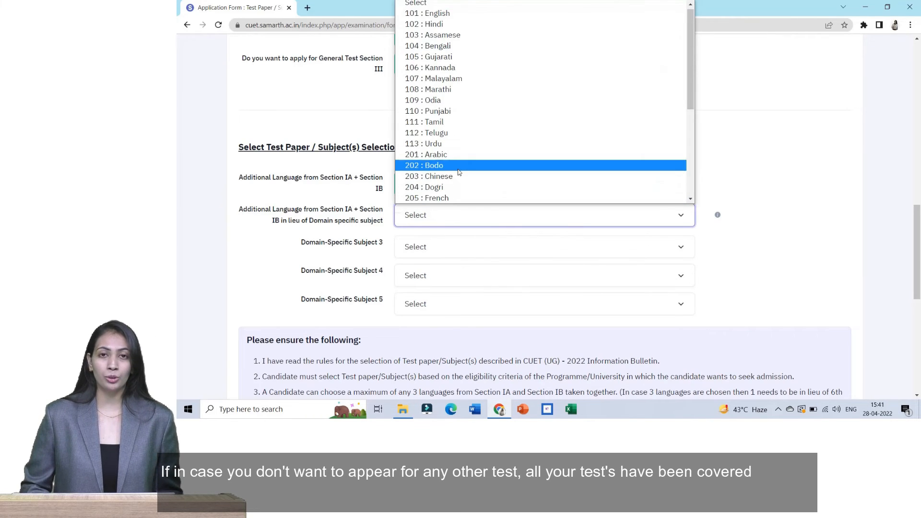
pyautogui.scroll(-4, 458, 170)
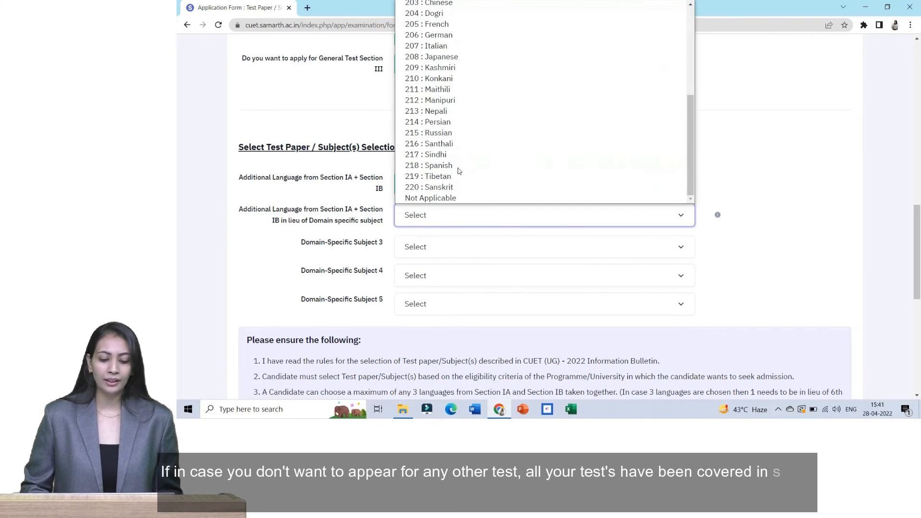
pyautogui.click(446, 198)
# Set Domain-Specific Subjects 3, 4, 5 and 6 to Not Applicable
pyautogui.click(434, 245)
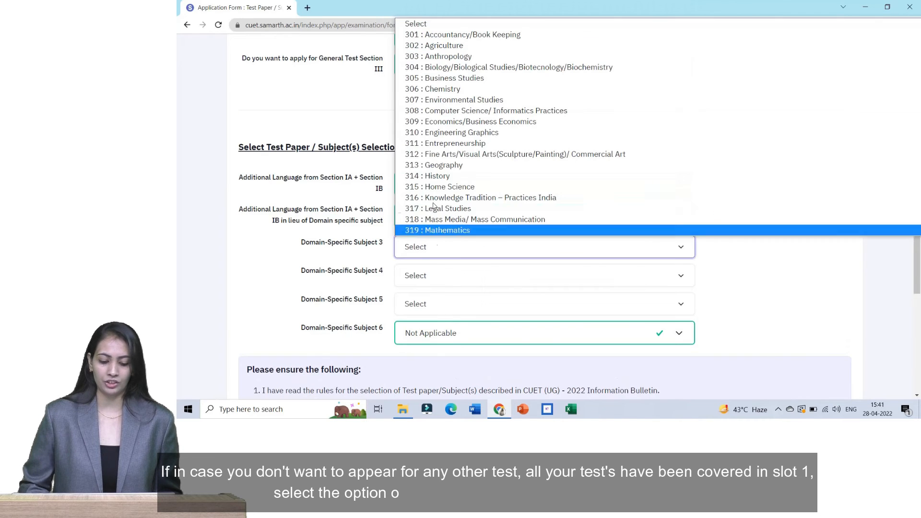
pyautogui.scroll(-3, 433, 206)
pyautogui.click(436, 229)
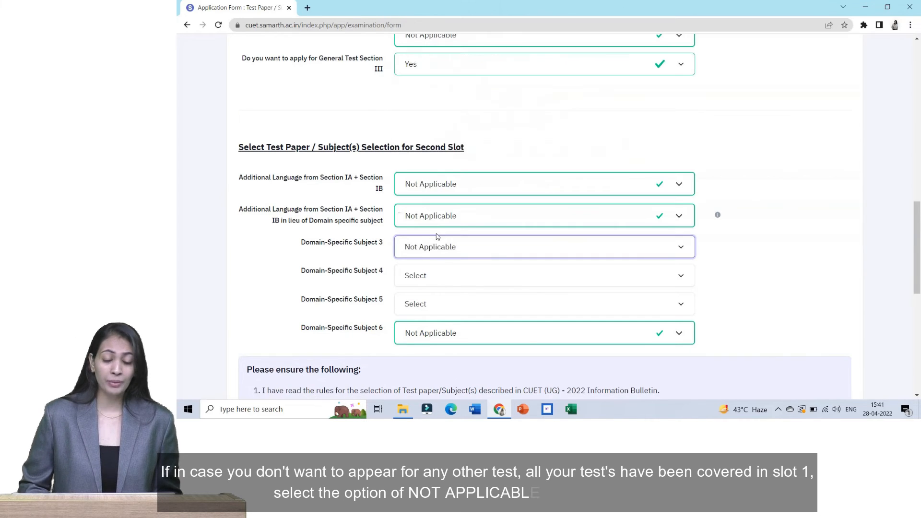
pyautogui.click(433, 272)
pyautogui.scroll(-2, 441, 214)
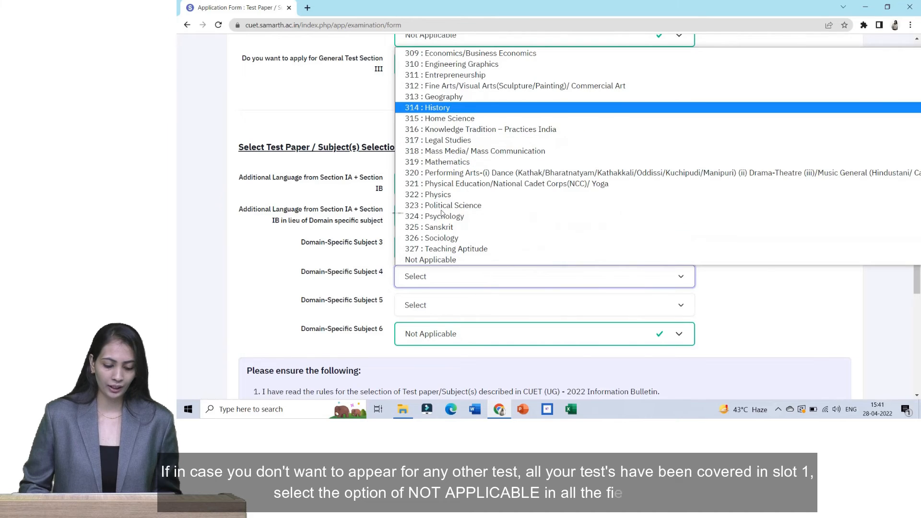
pyautogui.click(435, 261)
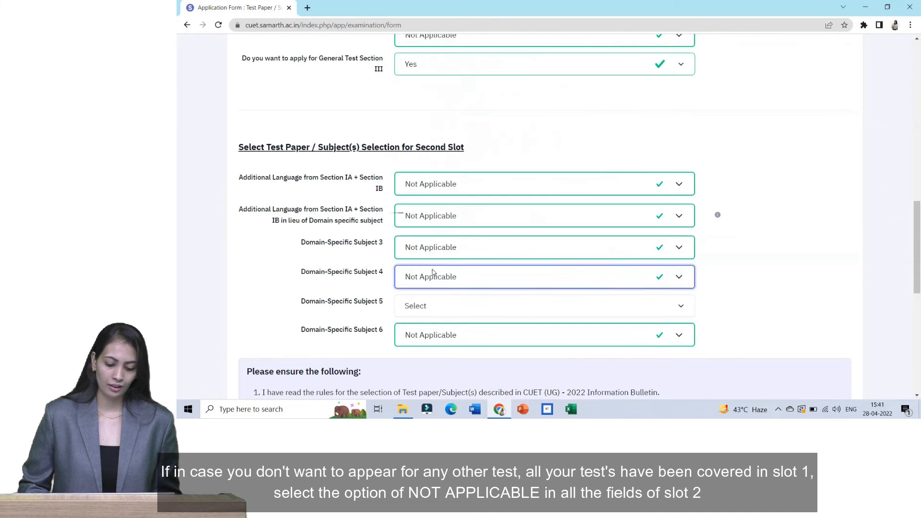
pyautogui.click(431, 306)
pyautogui.scroll(-2, 451, 240)
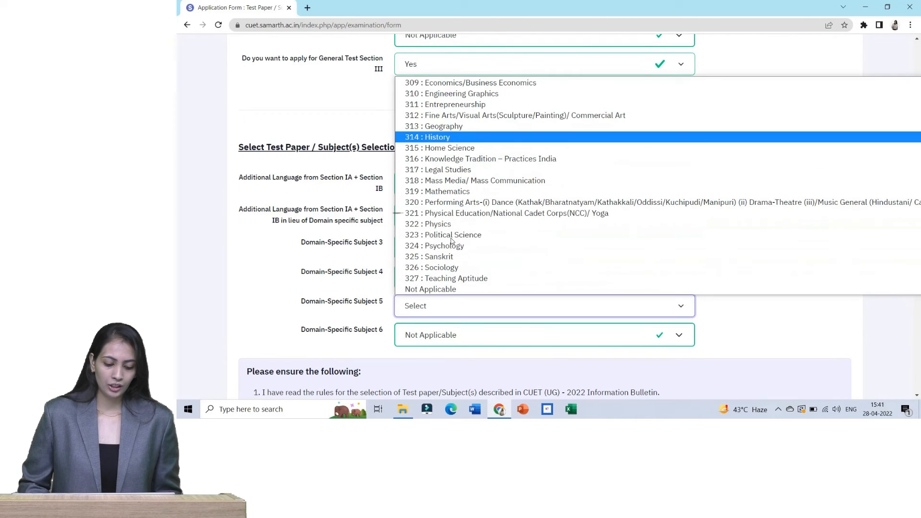
pyautogui.click(424, 289)
pyautogui.scroll(-3, 431, 240)
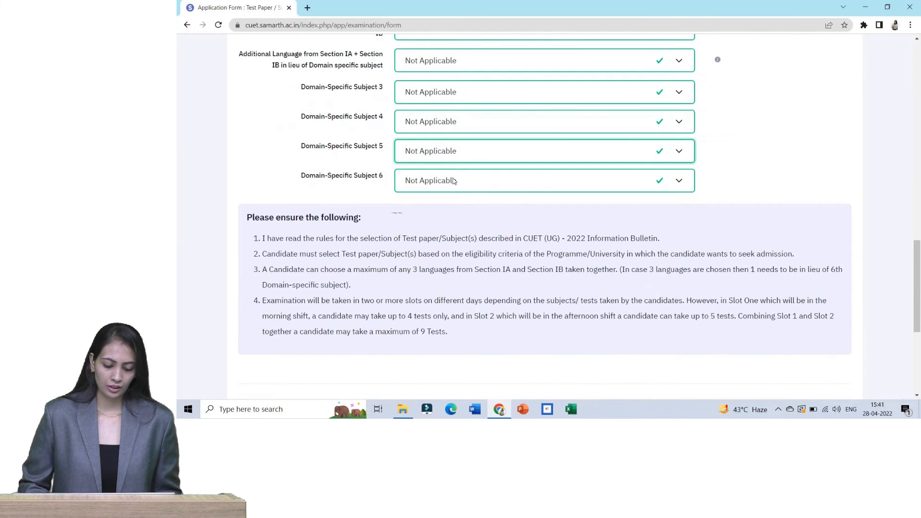
pyautogui.click(455, 181)
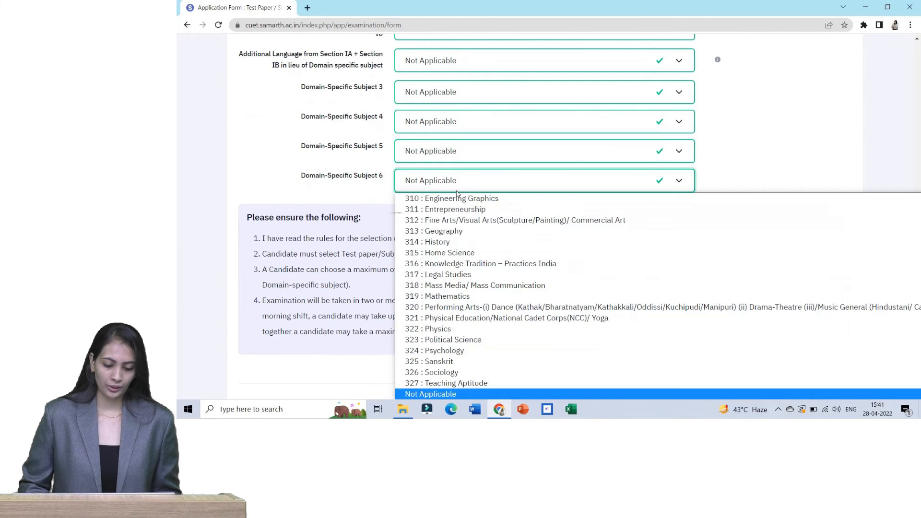
pyautogui.click(429, 394)
pyautogui.scroll(5, 487, 172)
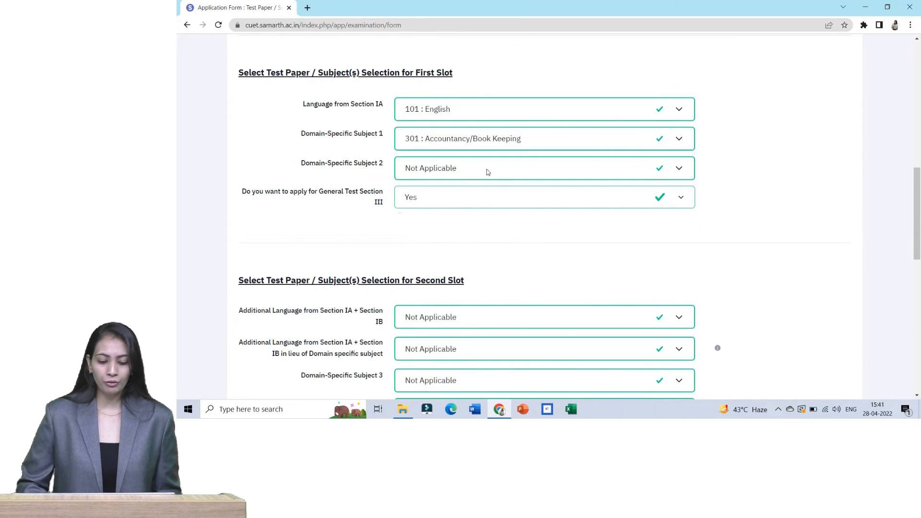
# Tick the subject-selection declaration and save the subject choices
pyautogui.scroll(-10, 486, 169)
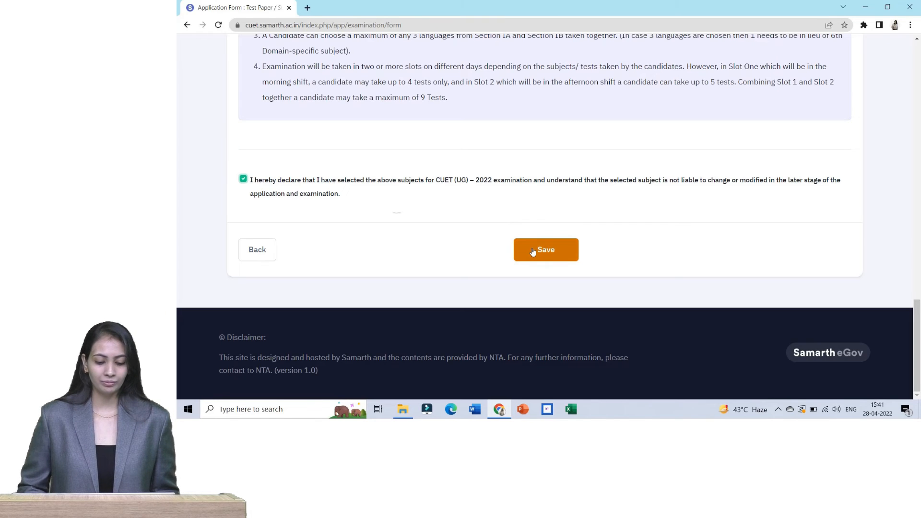
pyautogui.click(532, 251)
# Review the saved subject selections and proceed to Examination Center Selection
pyautogui.scroll(-3, 533, 250)
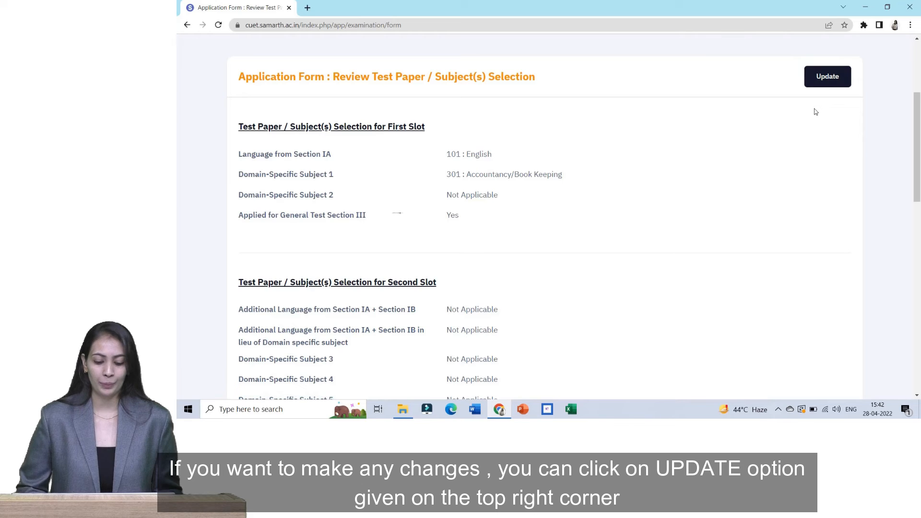
pyautogui.scroll(-5, 482, 207)
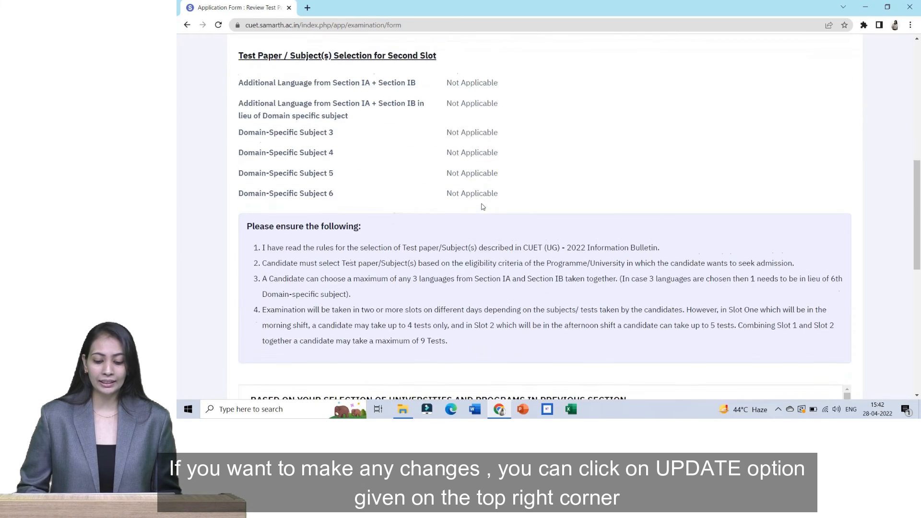
pyautogui.scroll(-6, 482, 207)
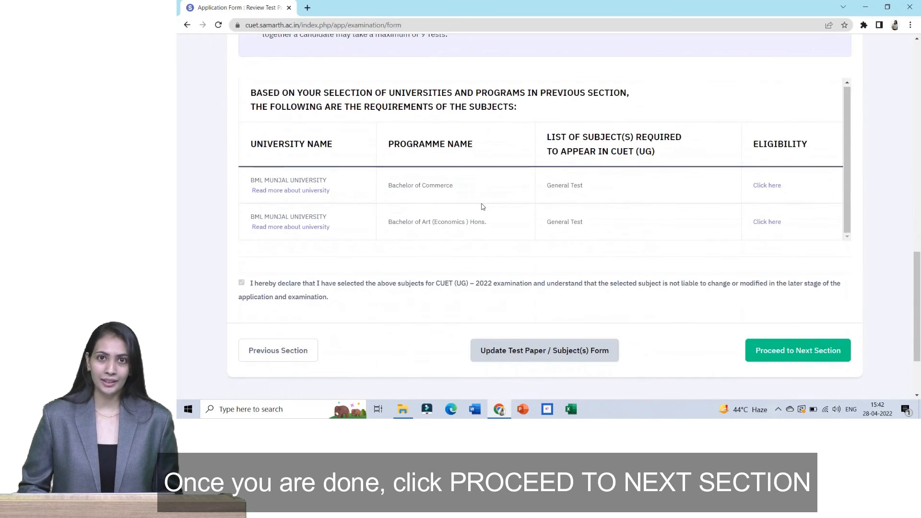
pyautogui.click(773, 350)
# Set the question paper medium to English
pyautogui.scroll(-1, 547, 249)
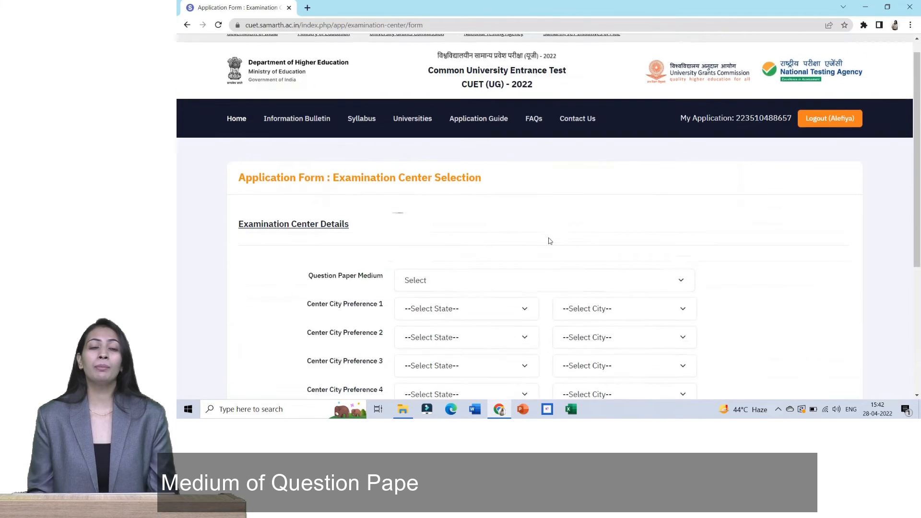
pyautogui.scroll(-2, 550, 240)
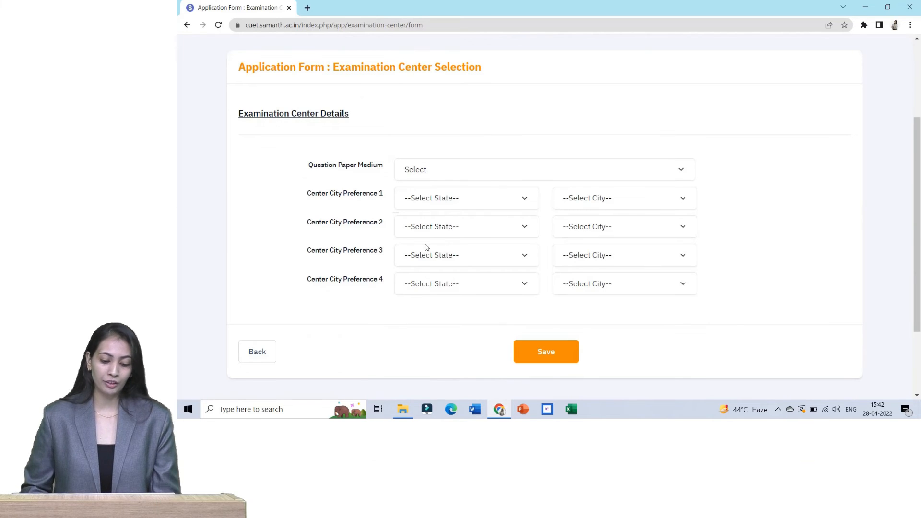
pyautogui.click(443, 173)
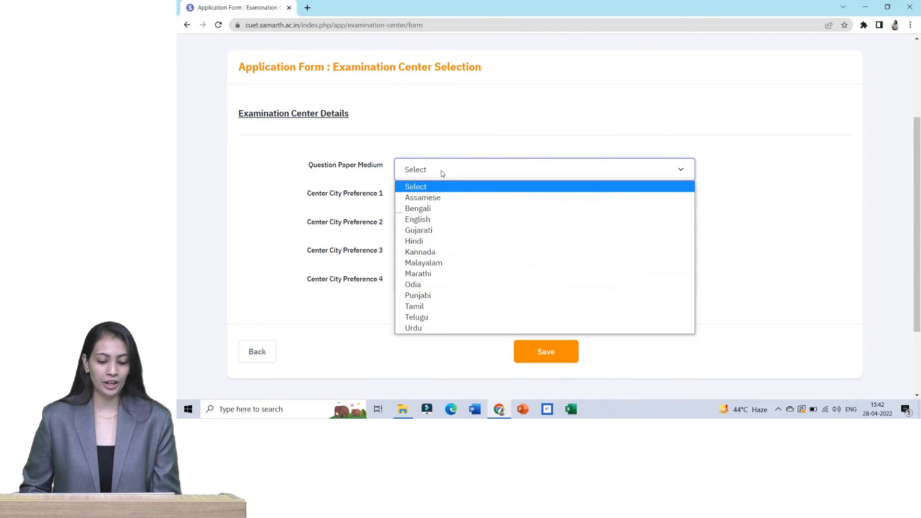
pyautogui.click(438, 219)
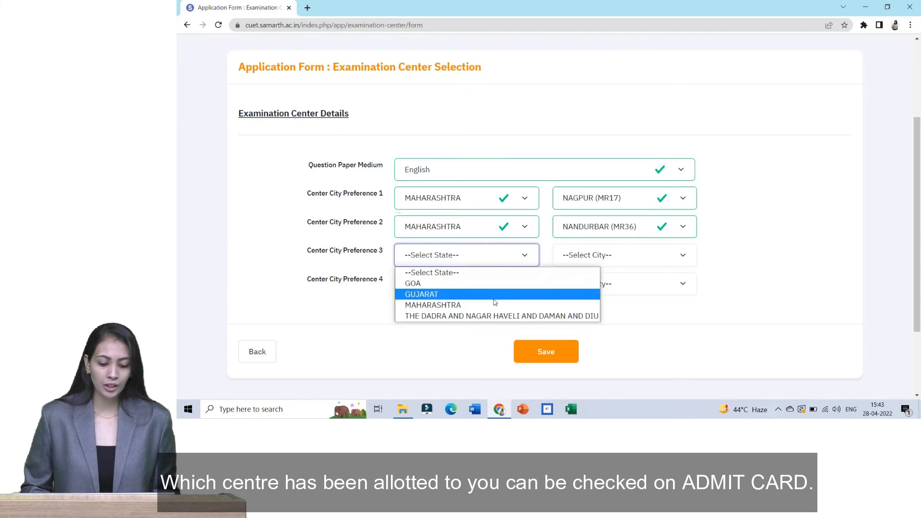
# Set preferences 3 and 4 to Maharashtra: PALGHAR (MR33) and MUMBAI/NAVI MUMBAI (MR16), then save
pyautogui.click(495, 303)
pyautogui.click(584, 256)
pyautogui.scroll(-1, 593, 238)
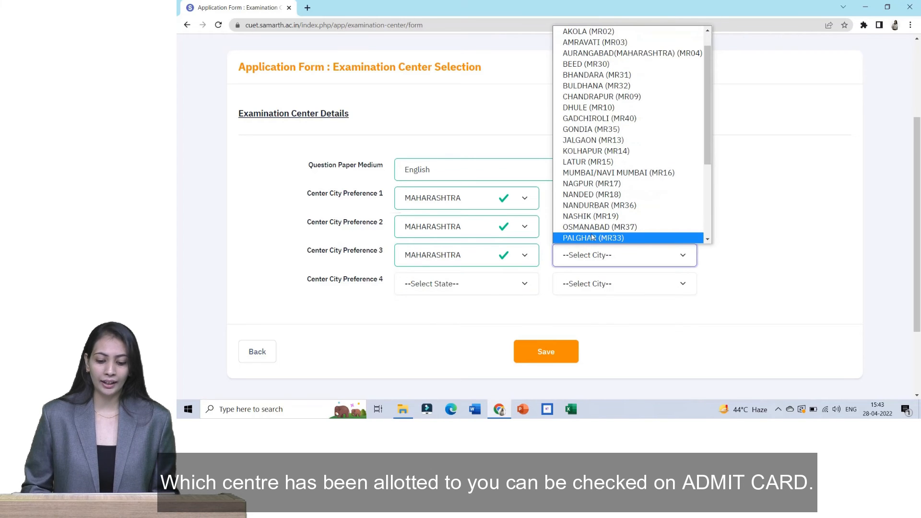
pyautogui.click(593, 238)
pyautogui.click(497, 282)
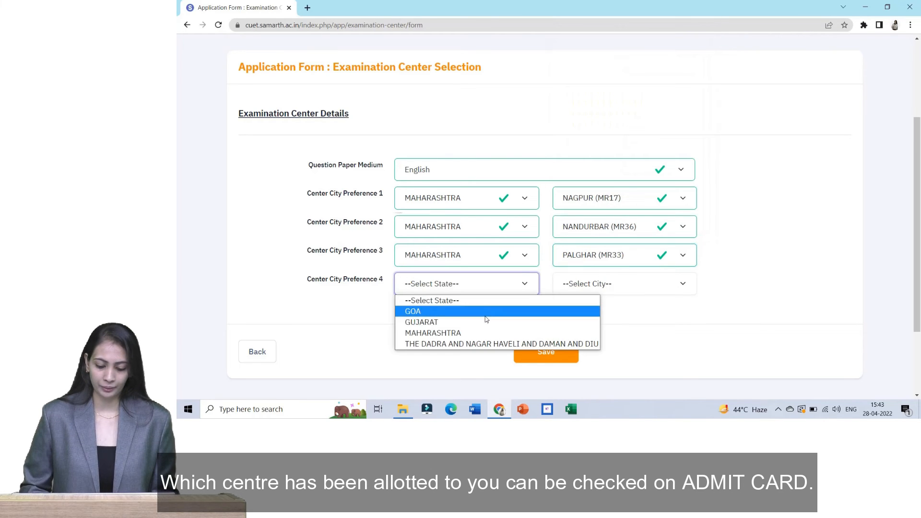
pyautogui.click(481, 332)
pyautogui.click(559, 287)
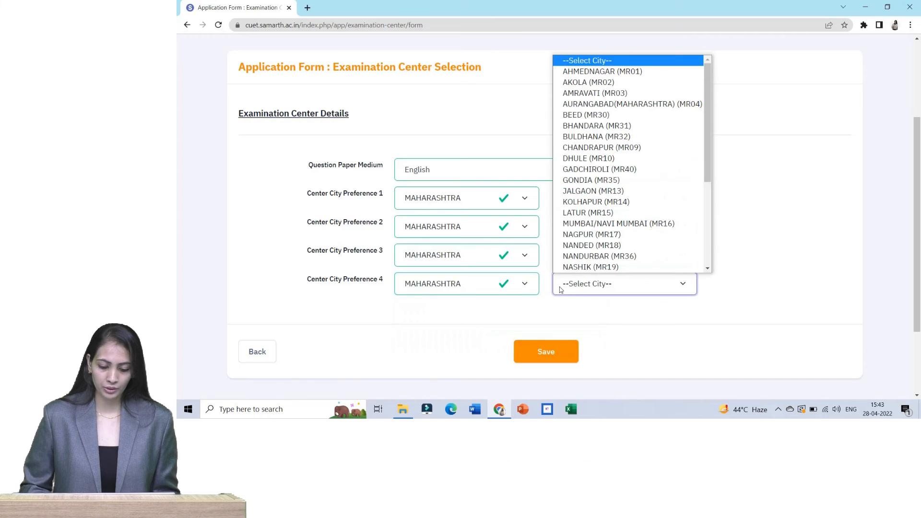
pyautogui.click(586, 224)
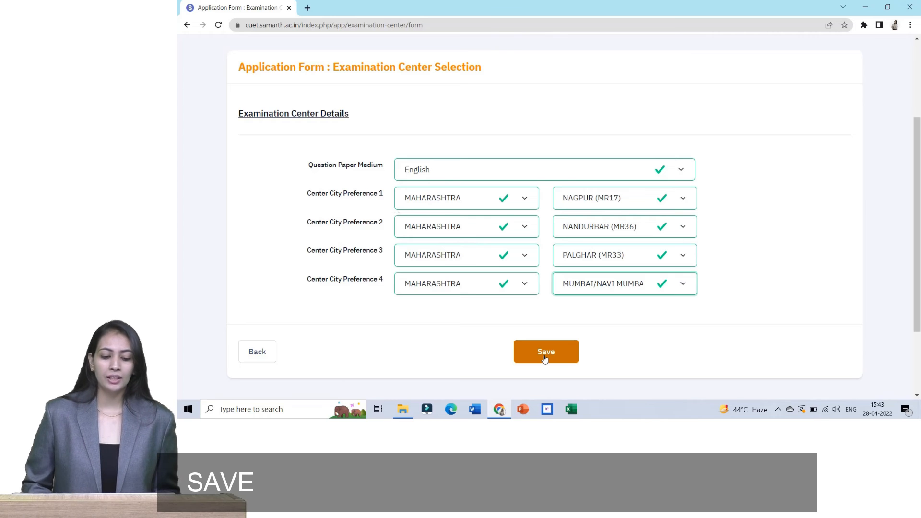
pyautogui.click(545, 359)
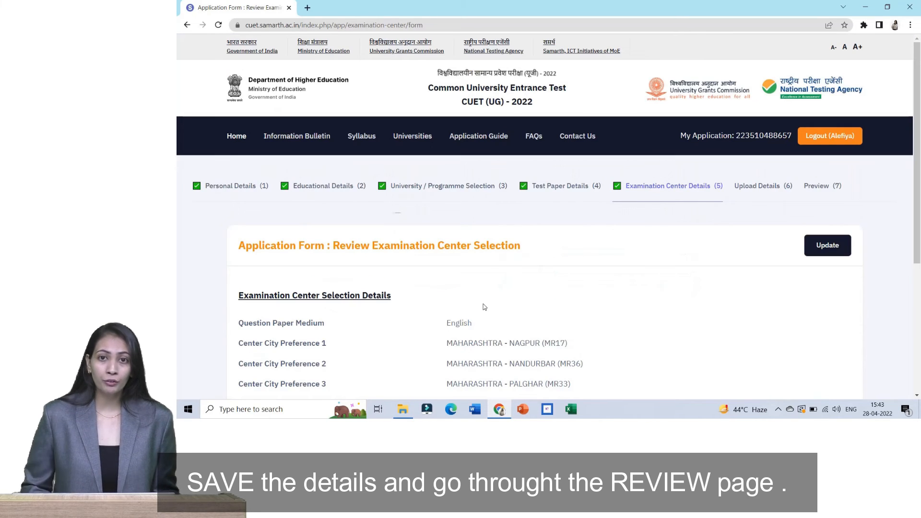
# Leave the exam centre review and continue to the Upload Documents section
pyautogui.scroll(-4, 483, 307)
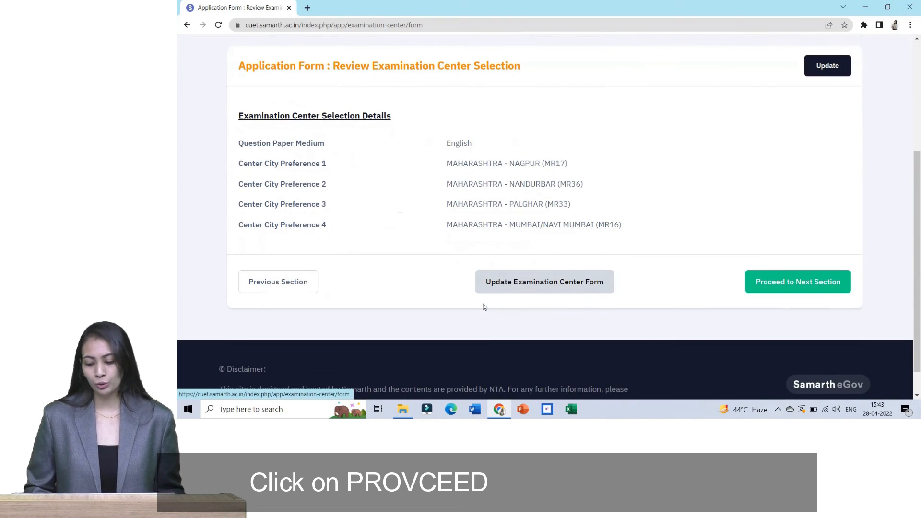
pyautogui.click(773, 282)
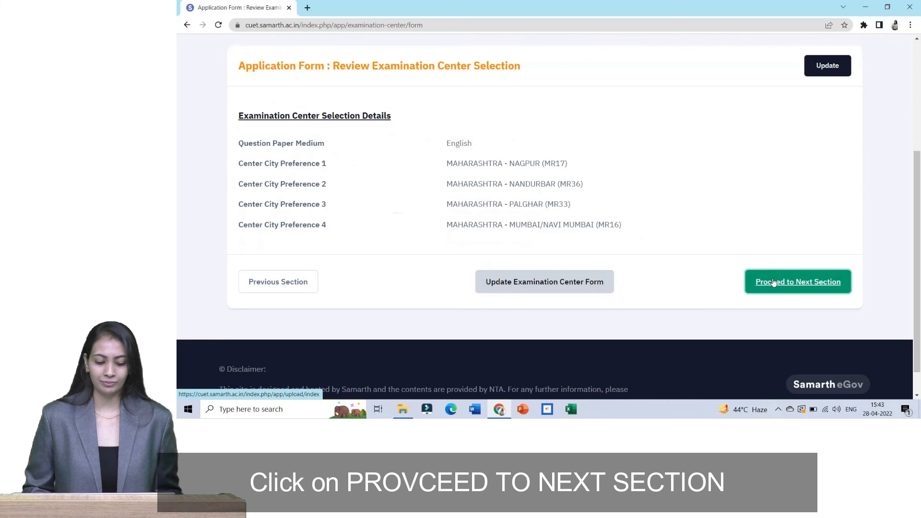
# Upload the candidate's photo image from Downloads and continue to the application preview
pyautogui.scroll(-1, 567, 277)
pyautogui.scroll(-2, 567, 278)
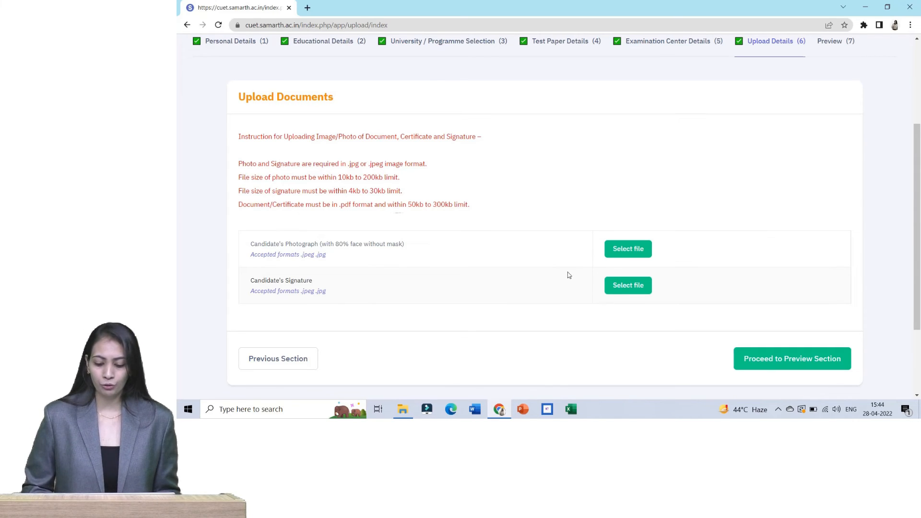
pyautogui.click(623, 250)
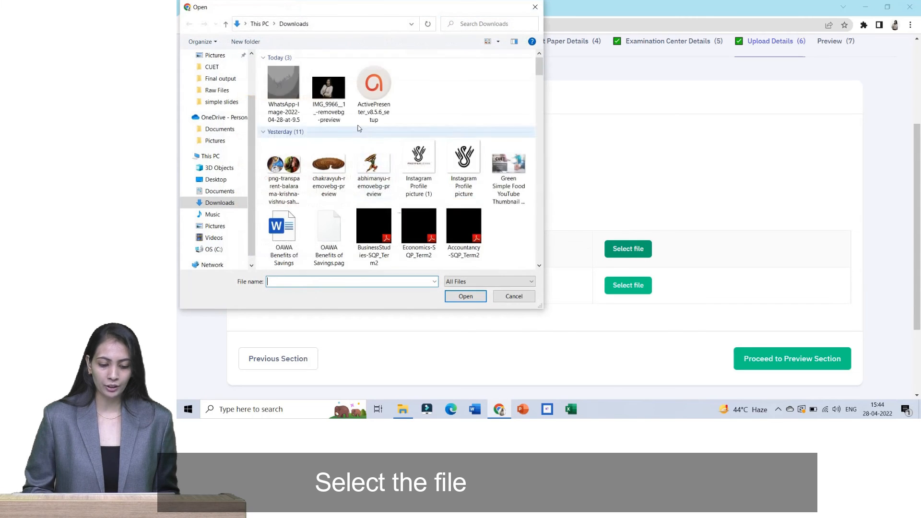
pyautogui.click(328, 89)
pyautogui.doubleClick(328, 89)
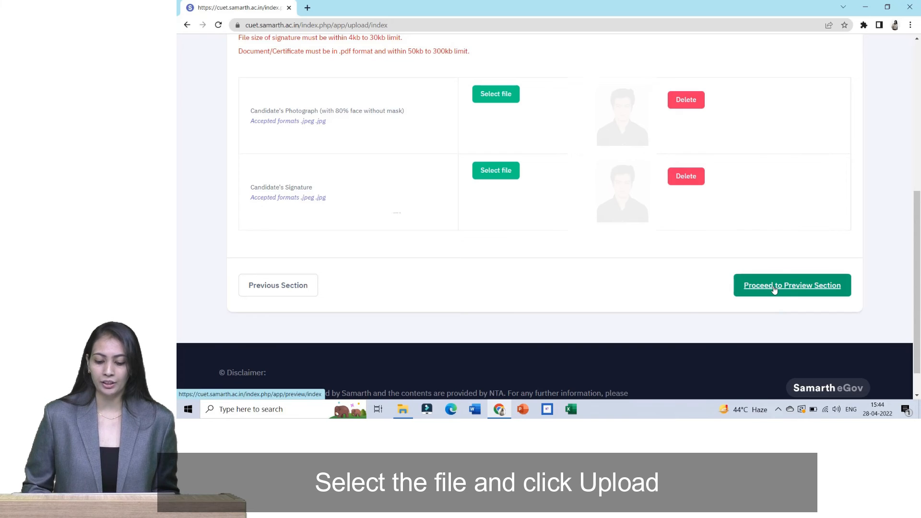
pyautogui.click(773, 286)
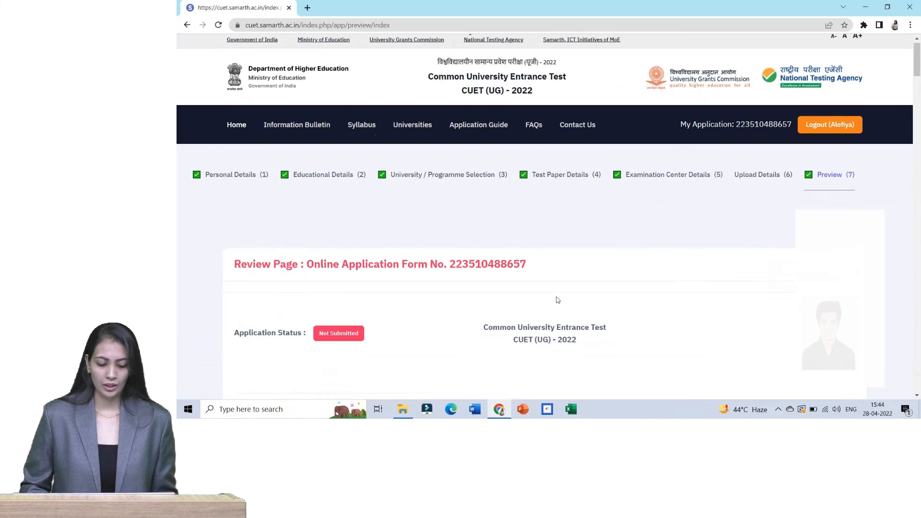
pyautogui.scroll(-5, 557, 300)
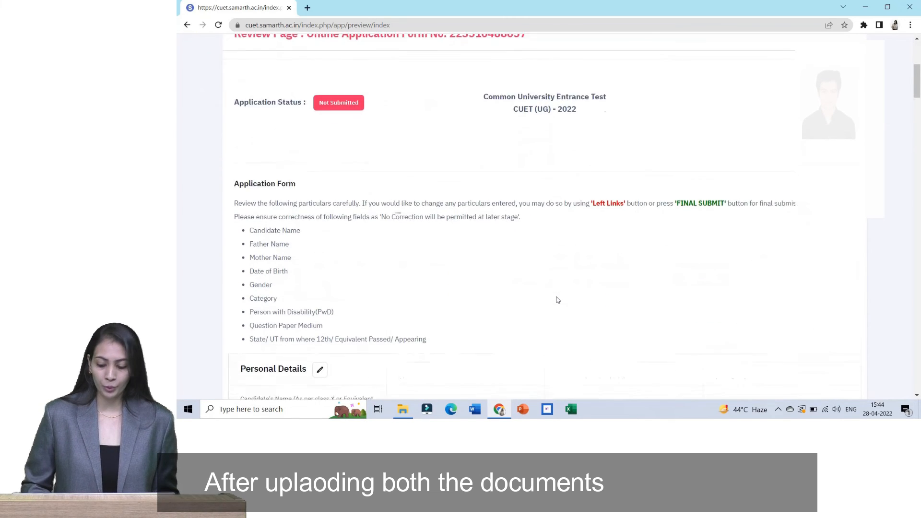
pyautogui.scroll(-3, 557, 300)
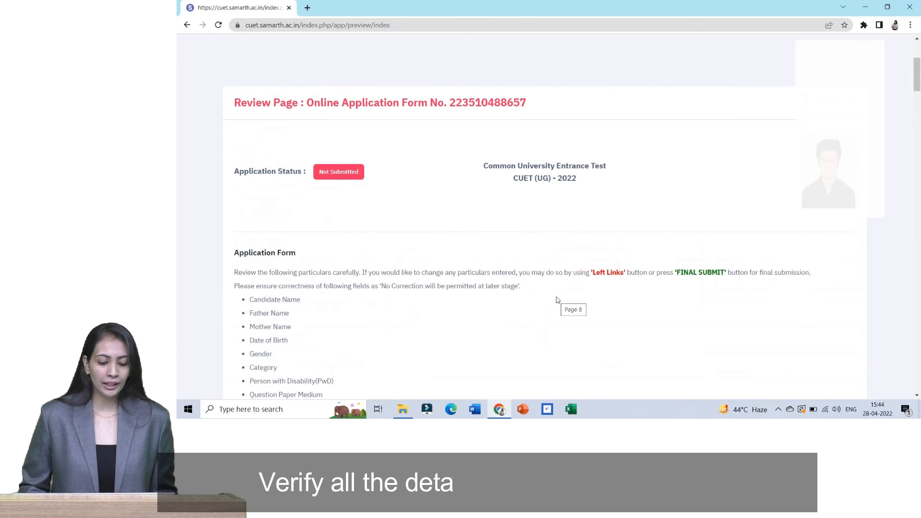
pyautogui.scroll(-10, 557, 300)
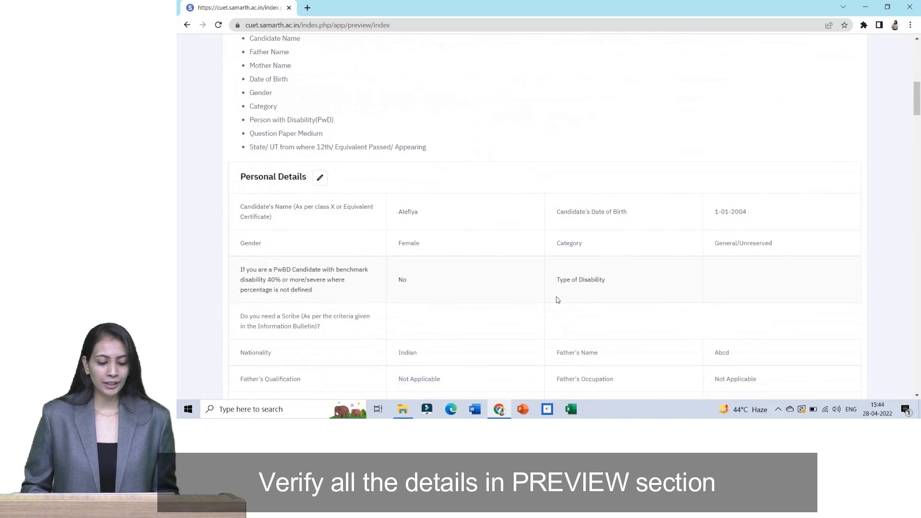
pyautogui.scroll(-10, 557, 299)
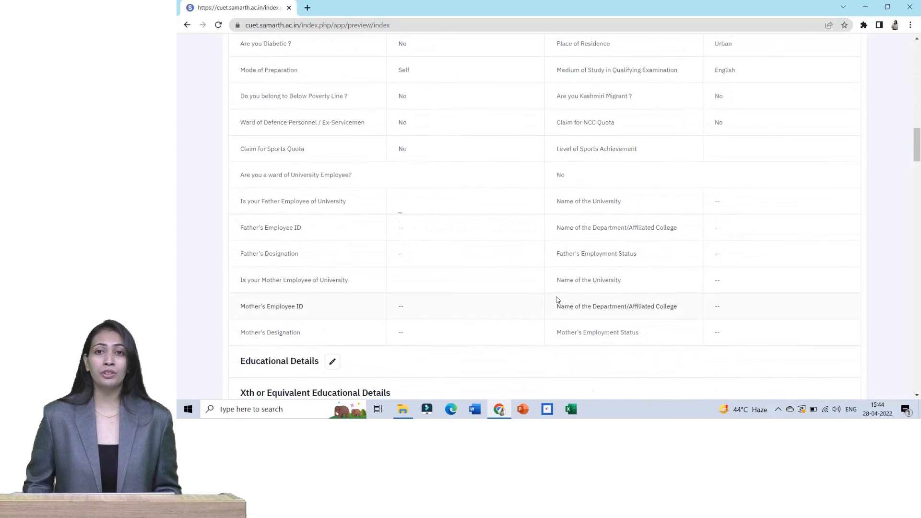
pyautogui.scroll(-2, 558, 299)
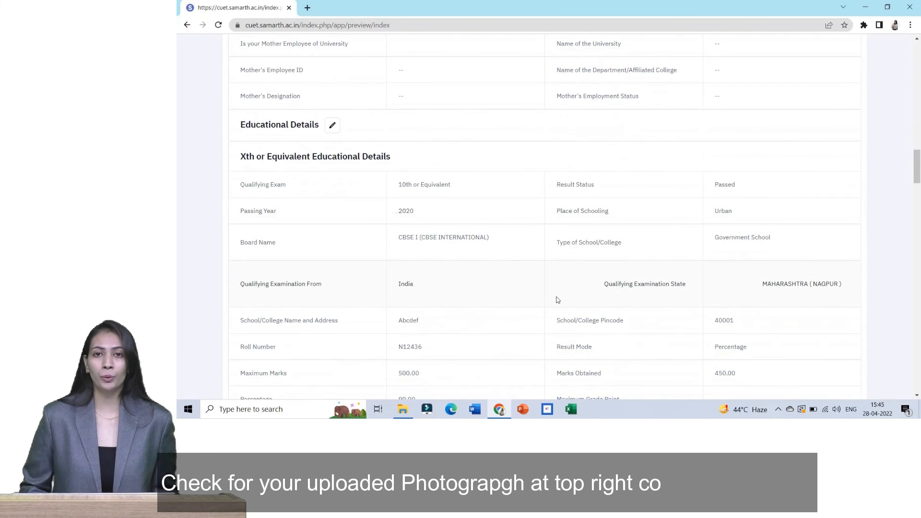
pyautogui.scroll(-1, 558, 300)
pyautogui.scroll(-12, 557, 299)
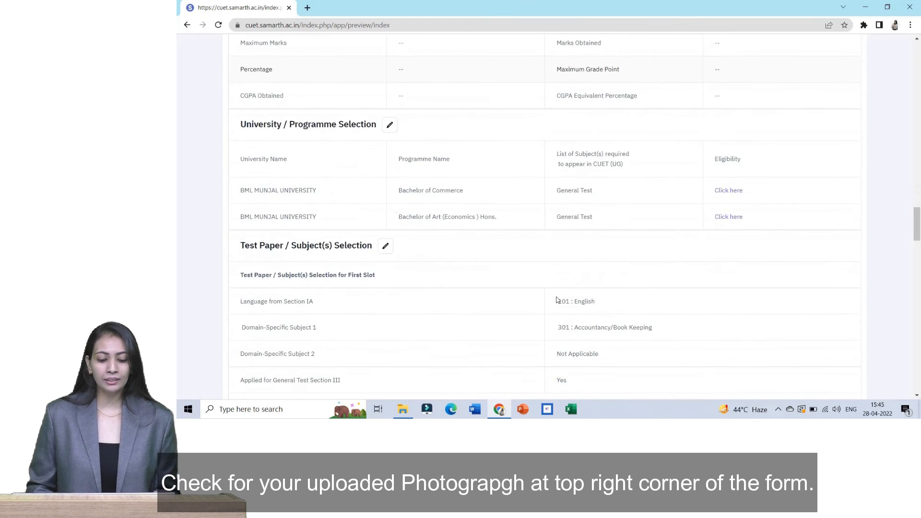
pyautogui.scroll(-15, 557, 299)
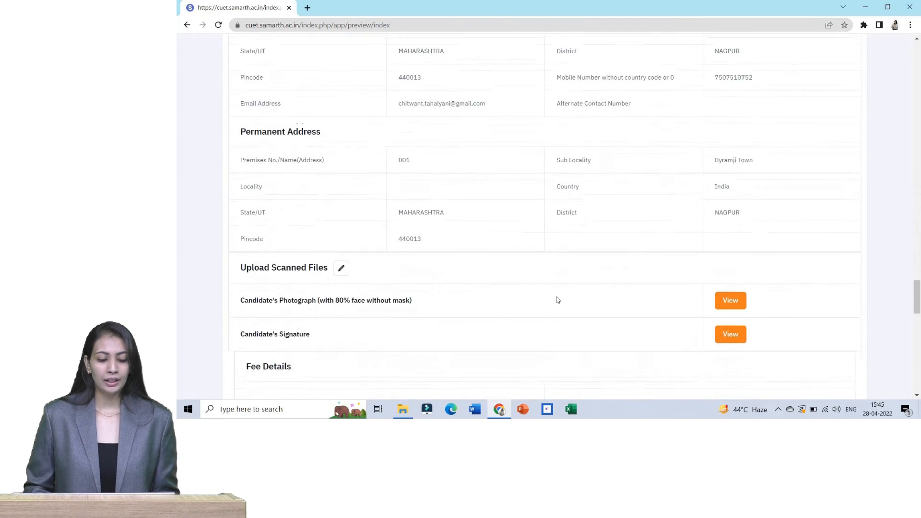
pyautogui.scroll(-3, 558, 299)
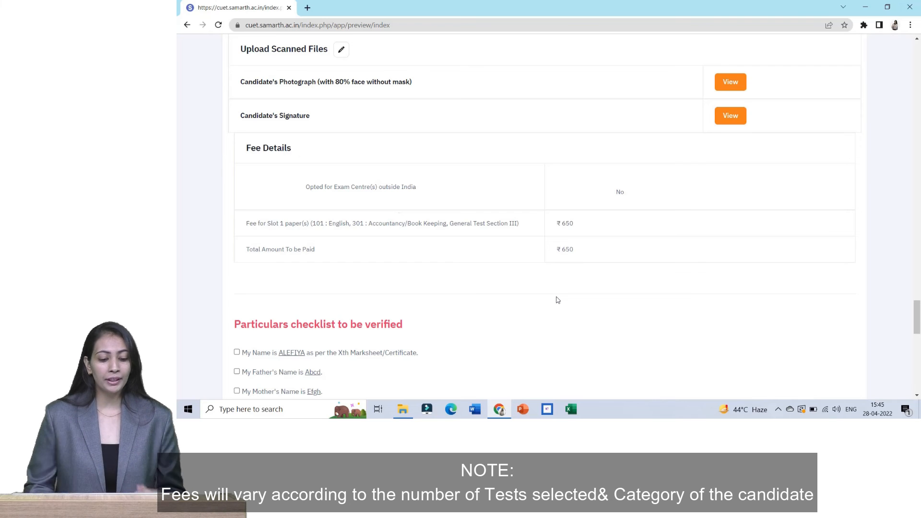
pyautogui.scroll(-1, 557, 299)
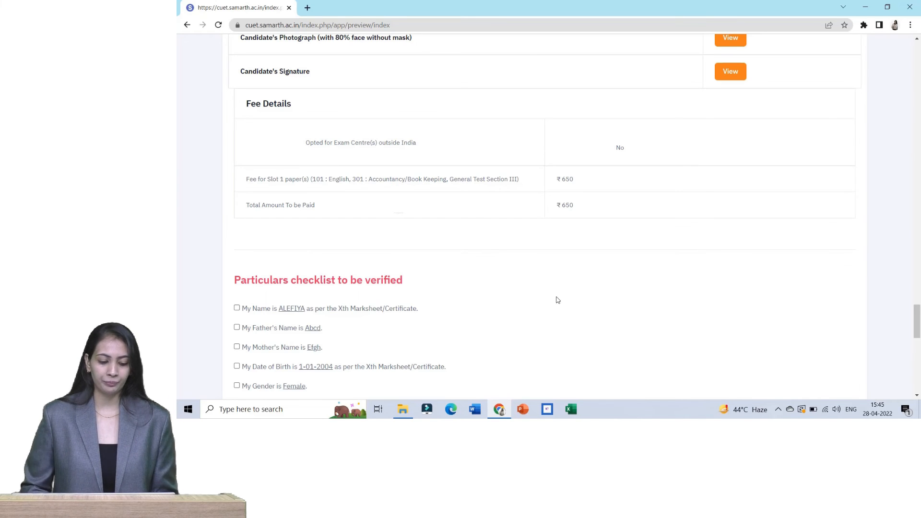
pyautogui.scroll(-4, 557, 299)
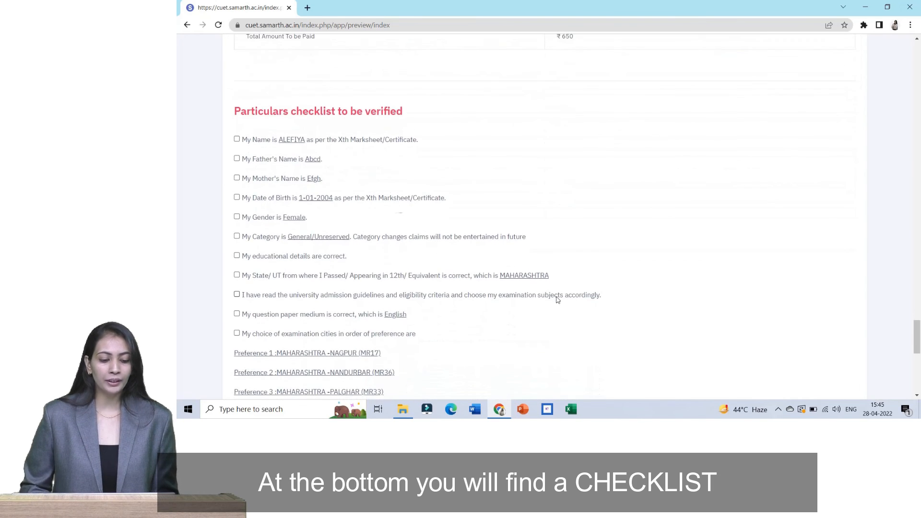
# Tick the checklist boxes confirming name, father's name, birth date, category, education, medium and exam cities
pyautogui.scroll(-1, 557, 300)
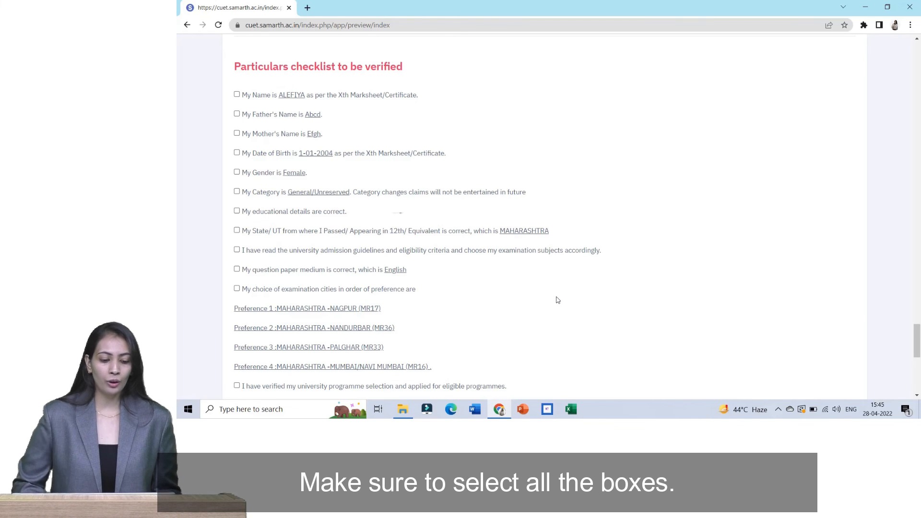
pyautogui.click(237, 94)
pyautogui.click(237, 115)
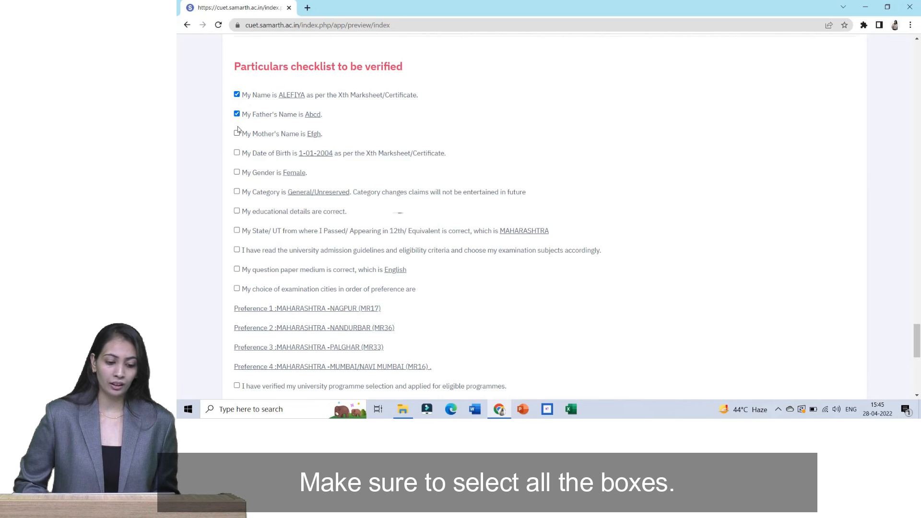
pyautogui.click(237, 153)
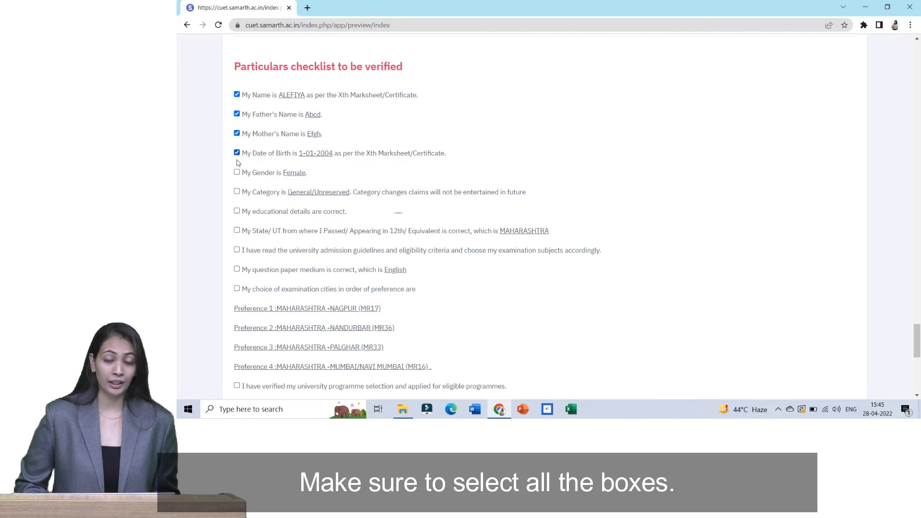
pyautogui.click(237, 192)
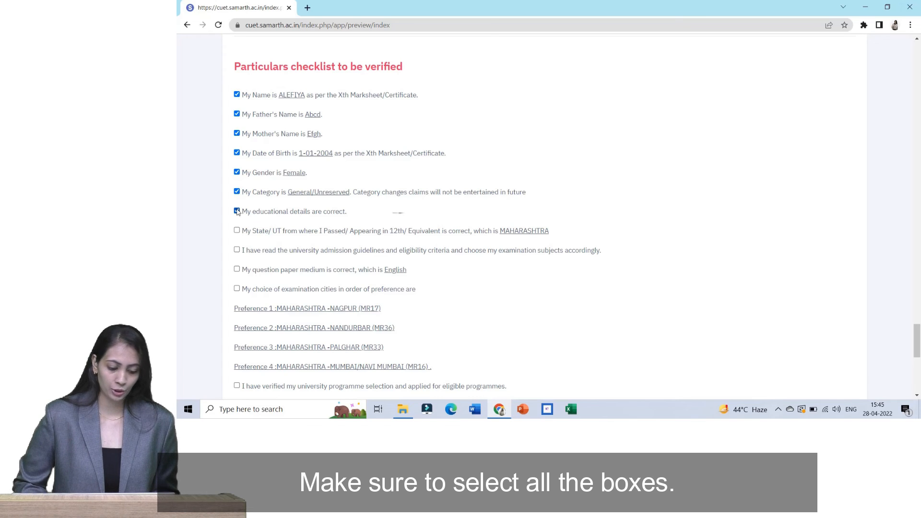
pyautogui.click(237, 212)
pyautogui.click(237, 231)
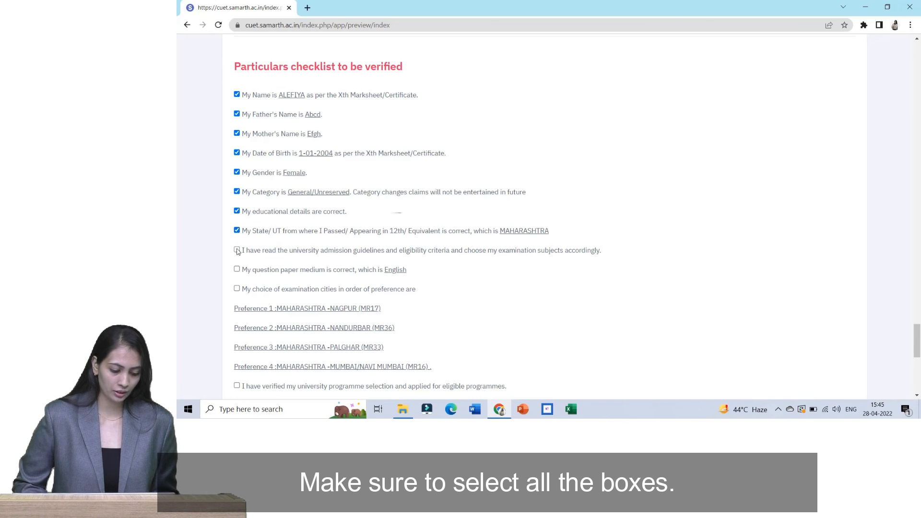
pyautogui.click(237, 250)
pyautogui.click(237, 270)
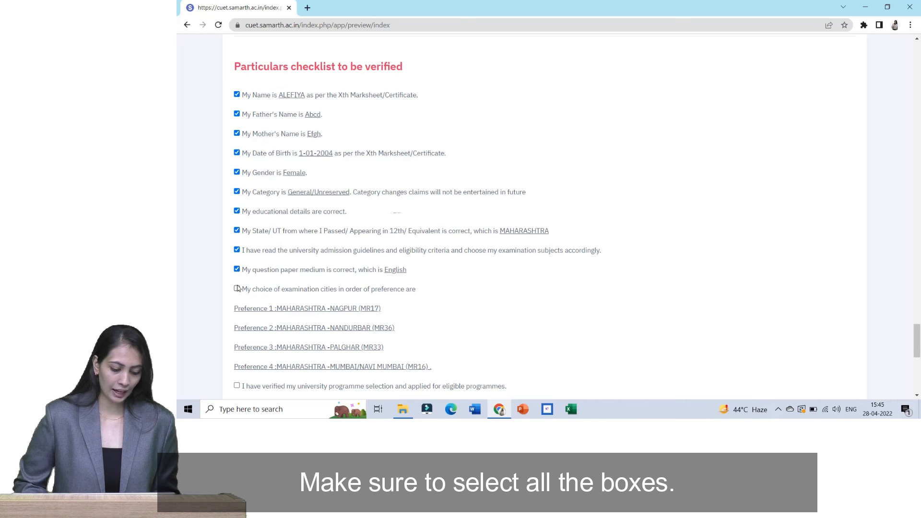
pyautogui.click(237, 289)
# Agree to NTA sharing application details, submit the application for payment and accept the no-modification warning
pyautogui.scroll(-5, 237, 289)
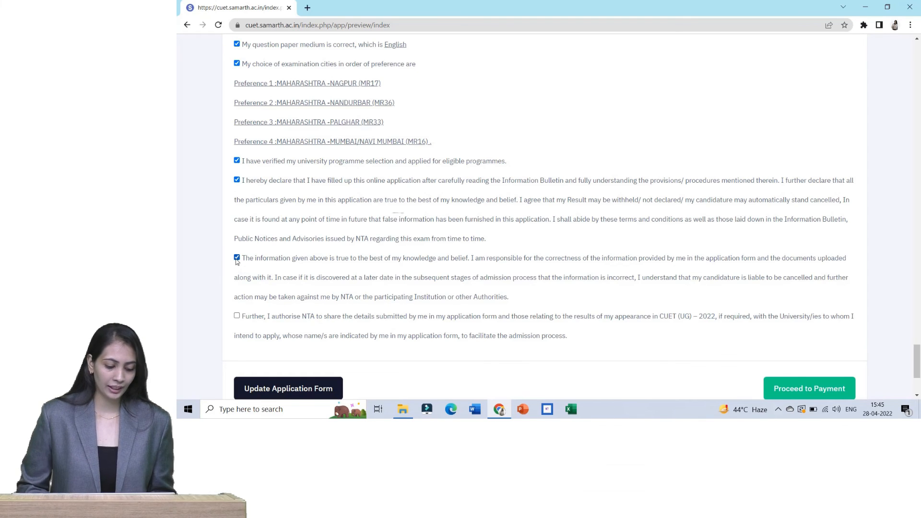
pyautogui.click(237, 316)
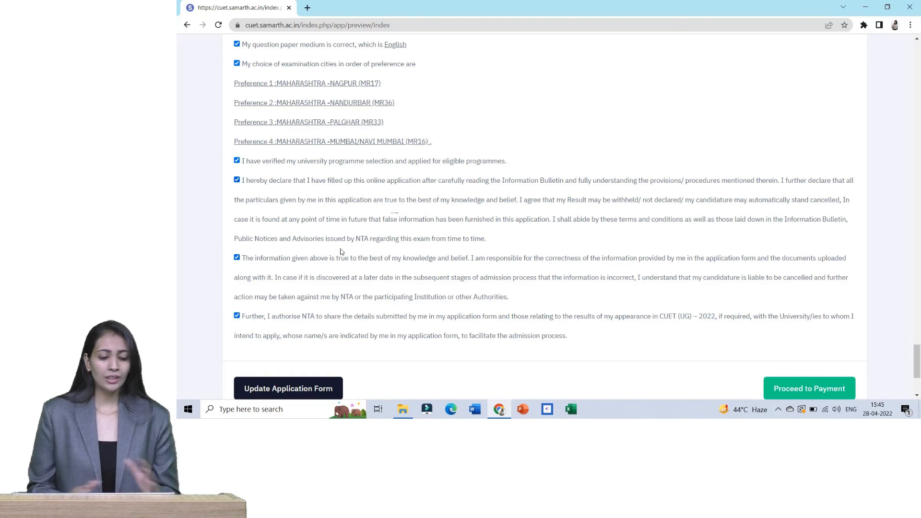
pyautogui.scroll(-2, 351, 267)
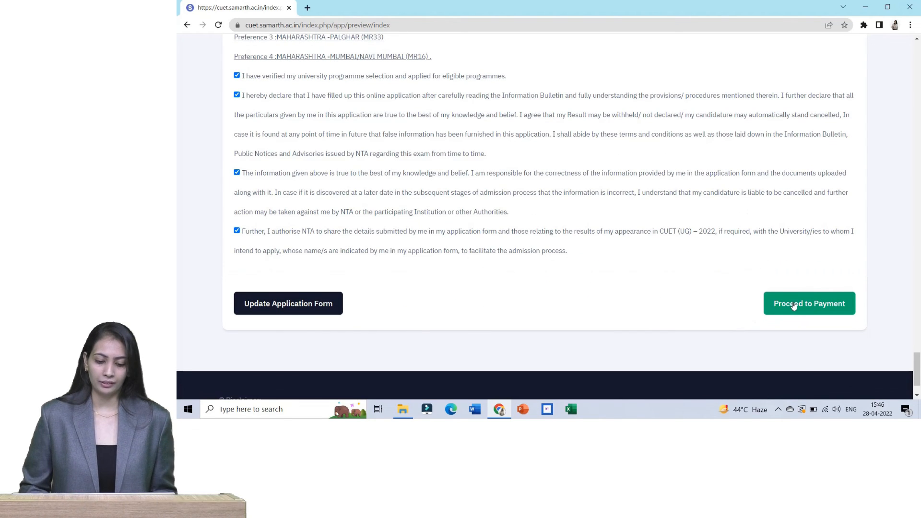
pyautogui.click(794, 307)
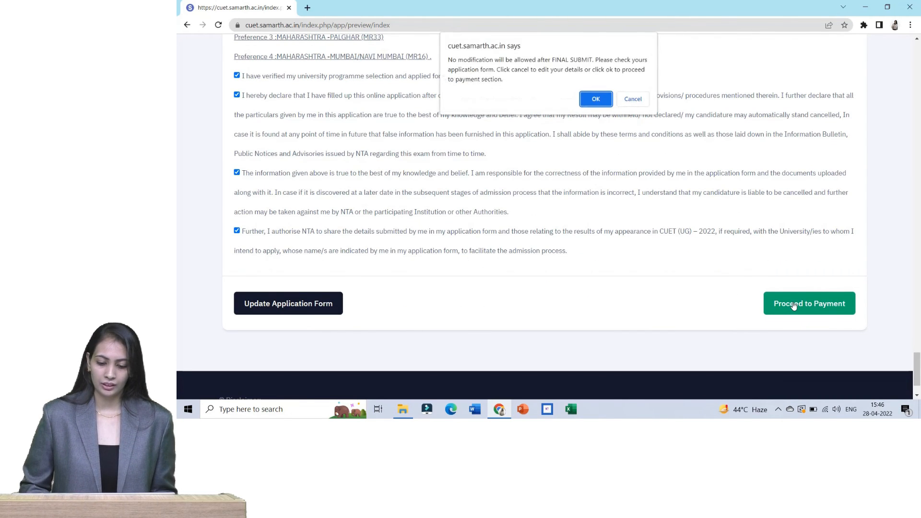
pyautogui.click(596, 99)
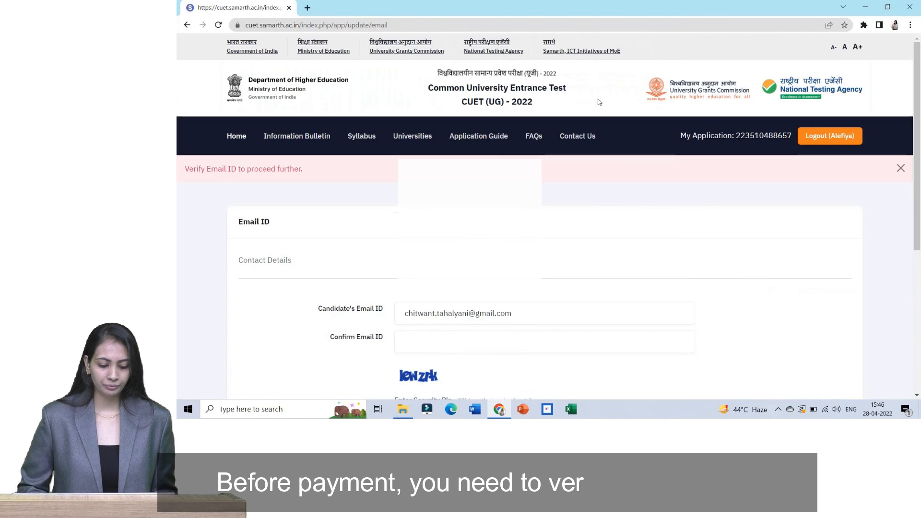
# Copy the candidate's email address into the Confirm Email ID field
pyautogui.scroll(-2, 452, 241)
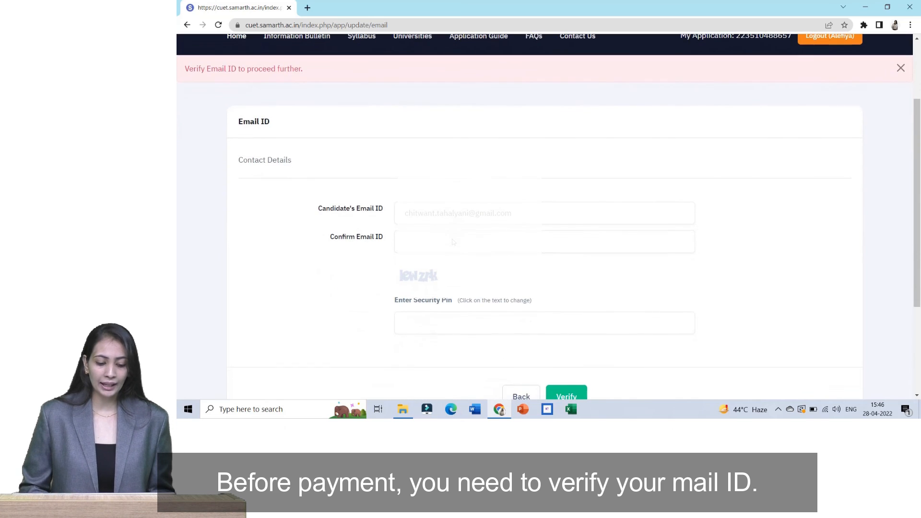
pyautogui.click(457, 213)
pyautogui.hotkey('ctrl', 'a')
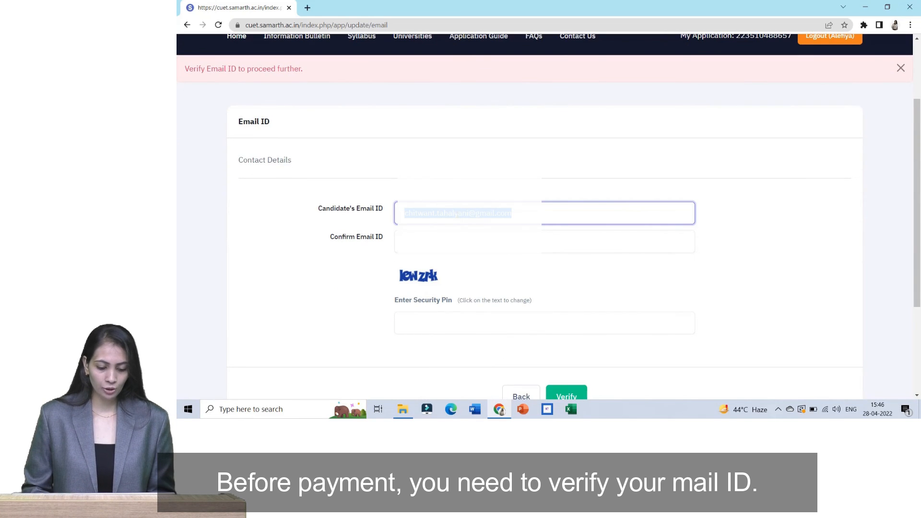
pyautogui.hotkey('ctrl', 'c')
pyautogui.click(445, 242)
pyautogui.hotkey('ctrl', 'v')
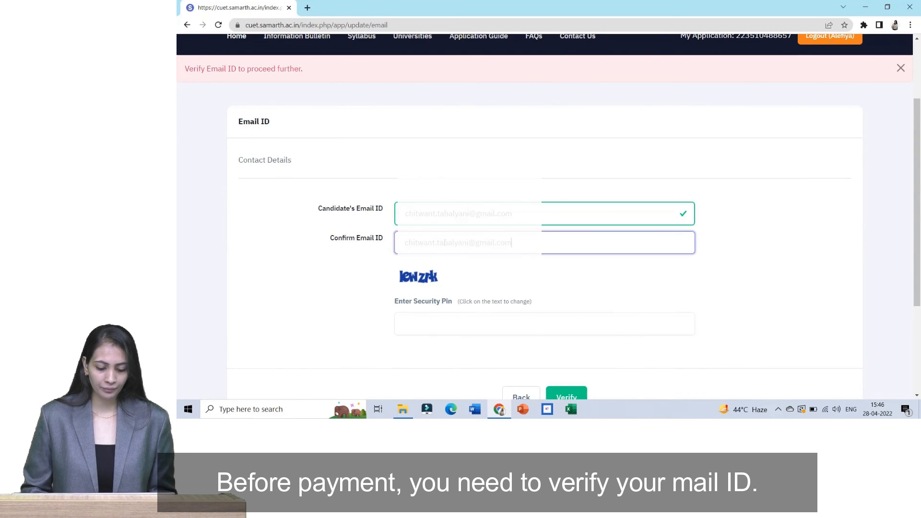
# Enter the displayed security pin and submit the email for verification
pyautogui.scroll(-1, 440, 291)
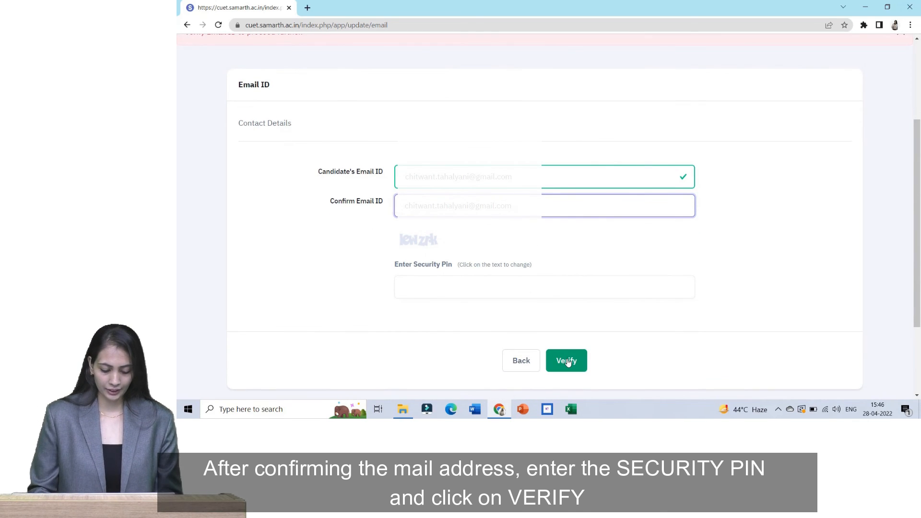
pyautogui.click(485, 280)
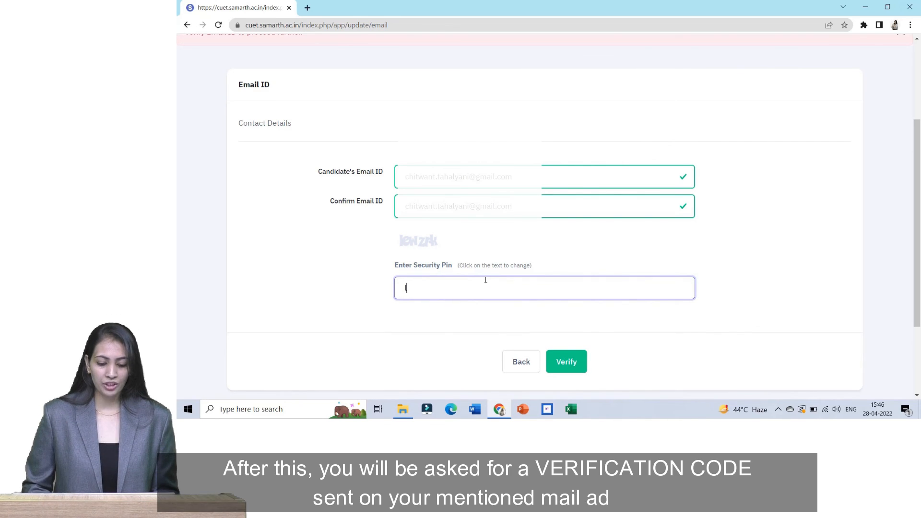
pyautogui.write('lewzrk')
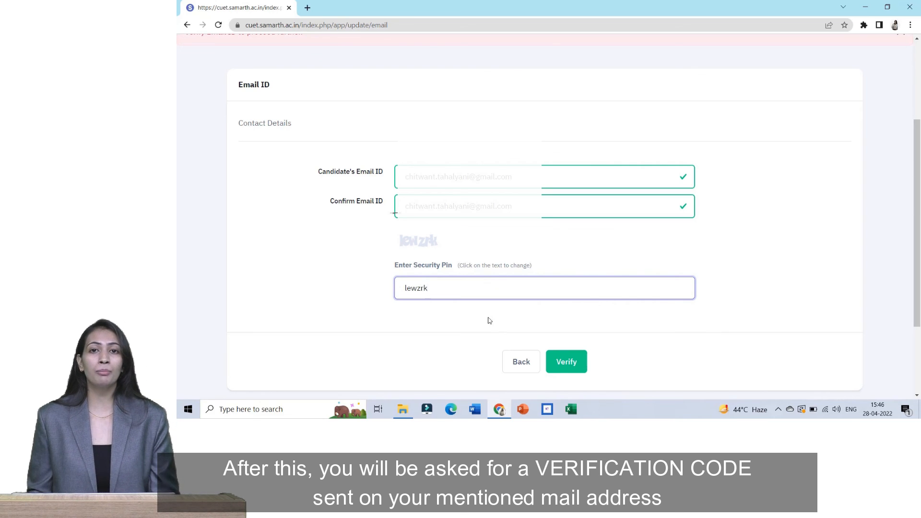
pyautogui.click(574, 366)
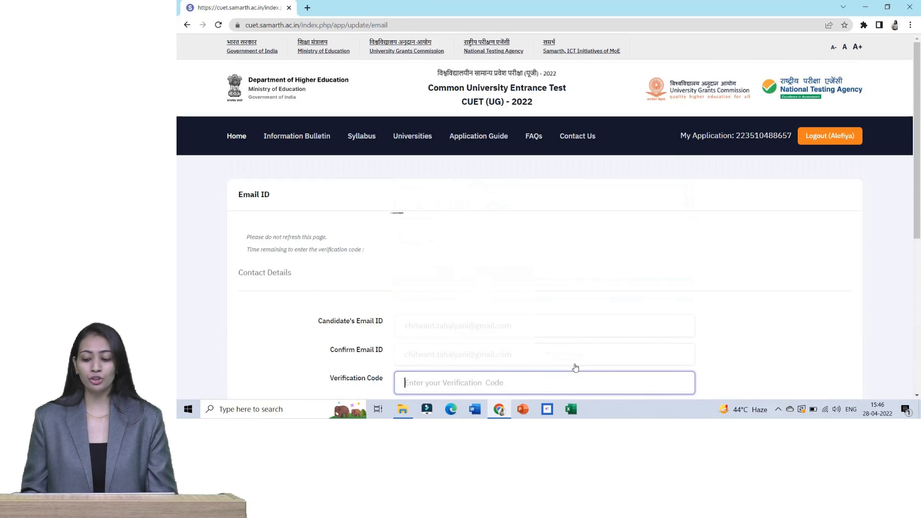
# Enter the emailed verification code and re-enter the security pin, then verify
pyautogui.scroll(-3, 563, 301)
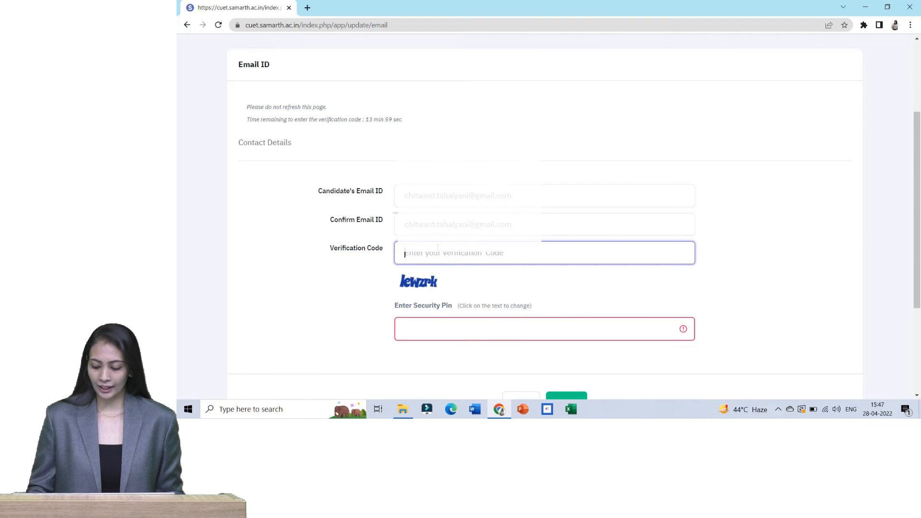
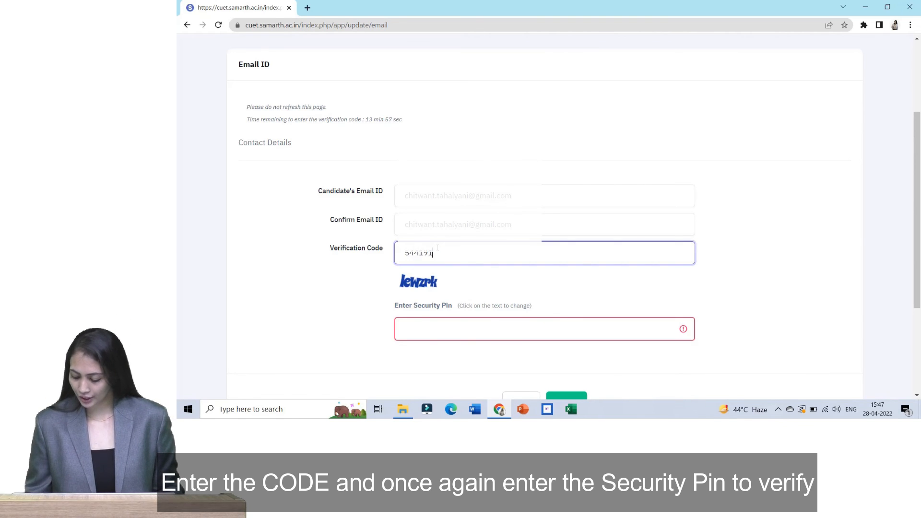
pyautogui.click(431, 324)
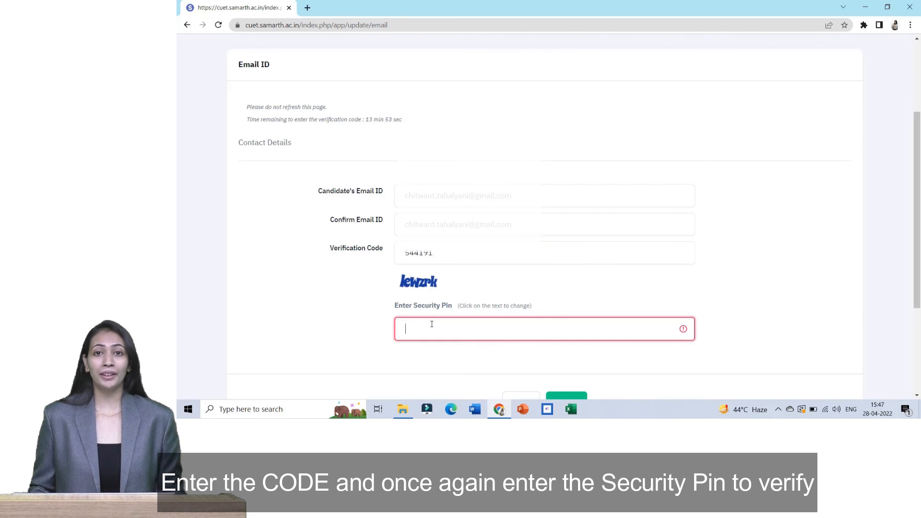
pyautogui.write('l')
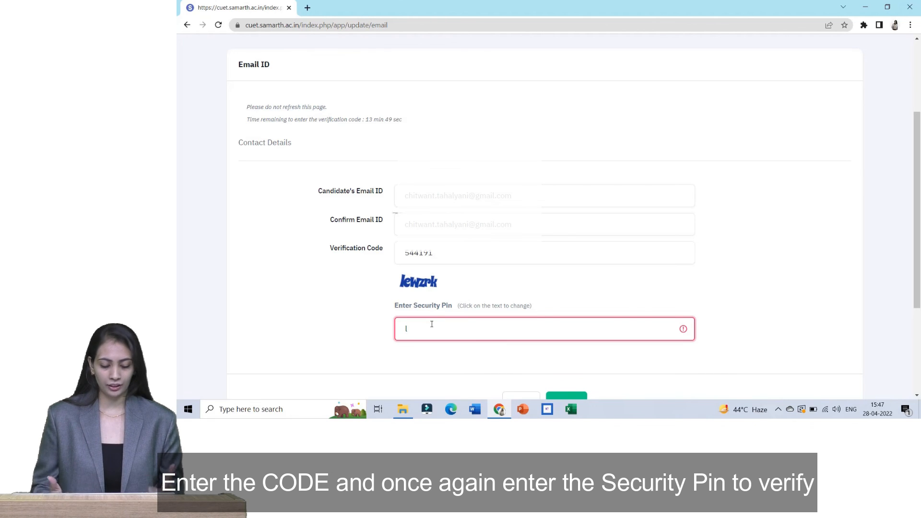
pyautogui.write('ew')
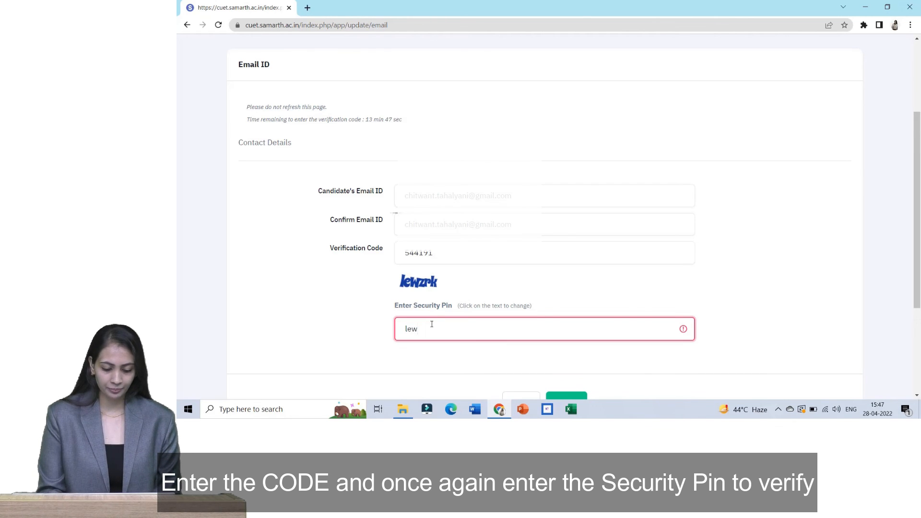
pyautogui.write('zrk')
pyautogui.scroll(-2, 432, 324)
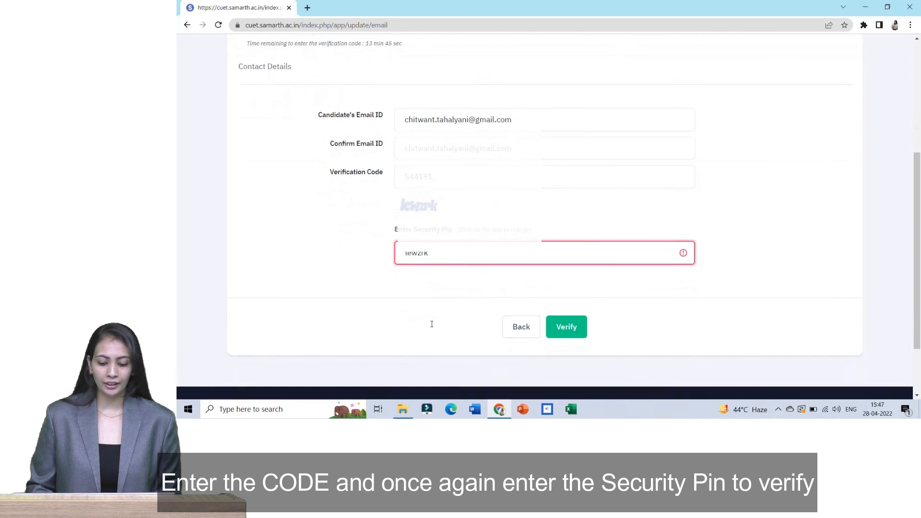
pyautogui.click(437, 317)
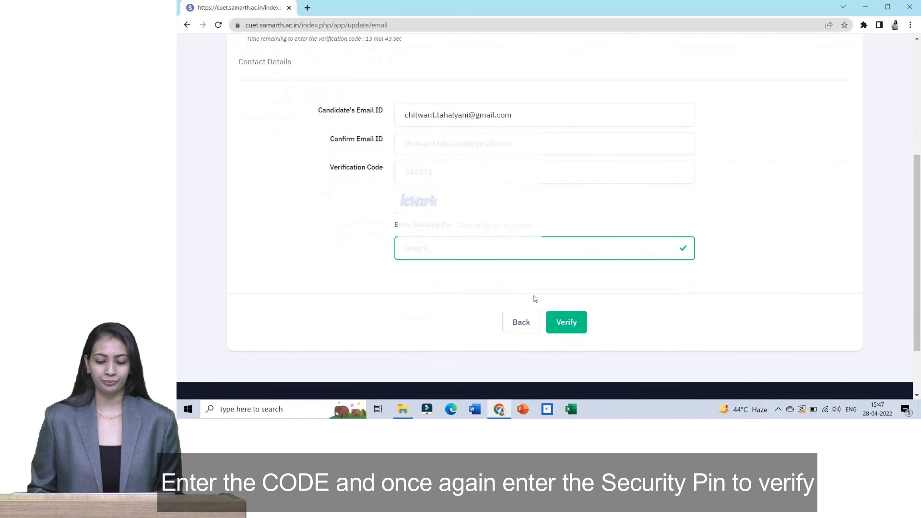
pyautogui.click(567, 322)
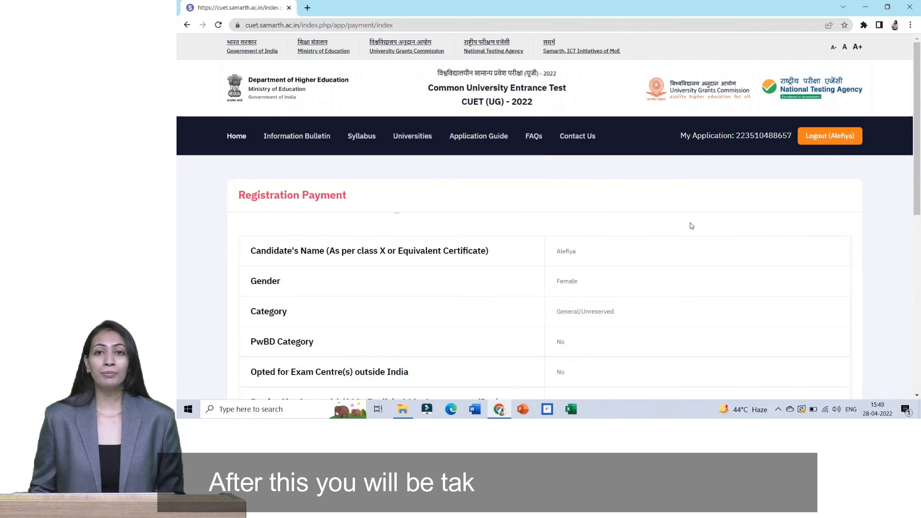
pyautogui.scroll(-1, 691, 226)
pyautogui.scroll(-6, 691, 226)
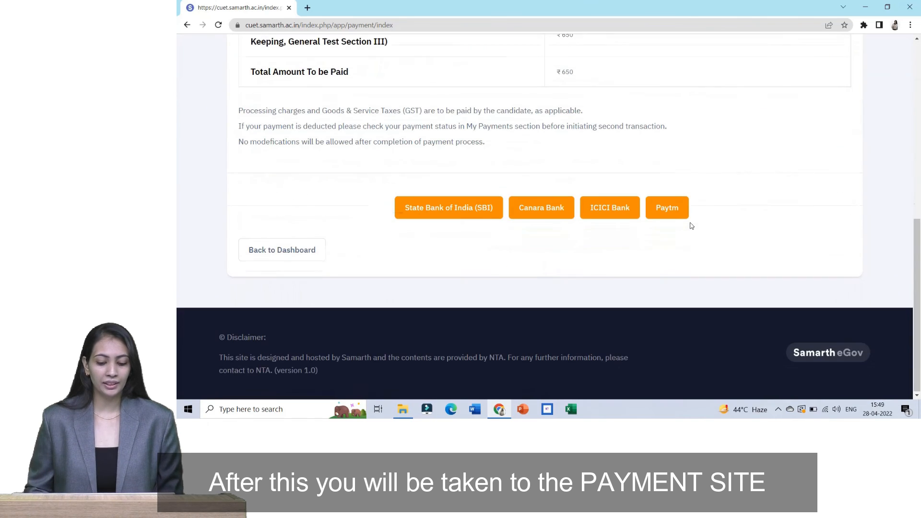
pyautogui.scroll(8, 584, 173)
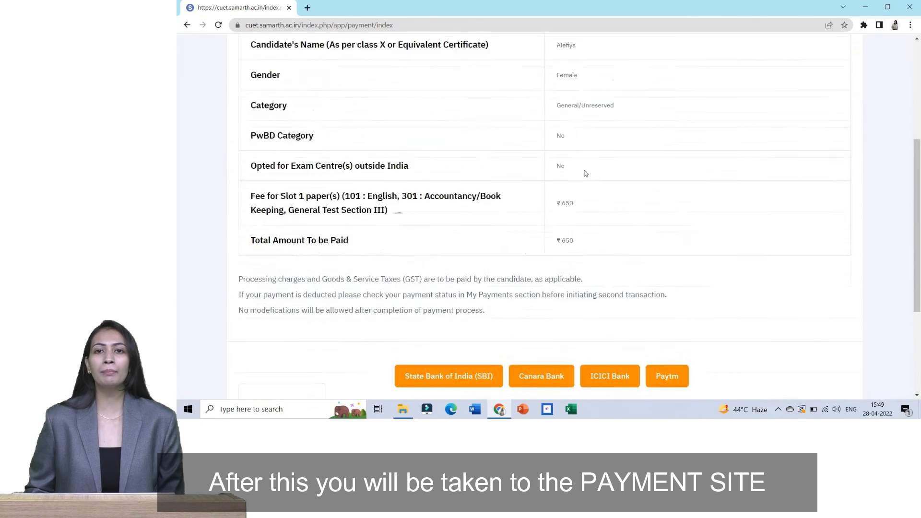
pyautogui.scroll(1, 585, 174)
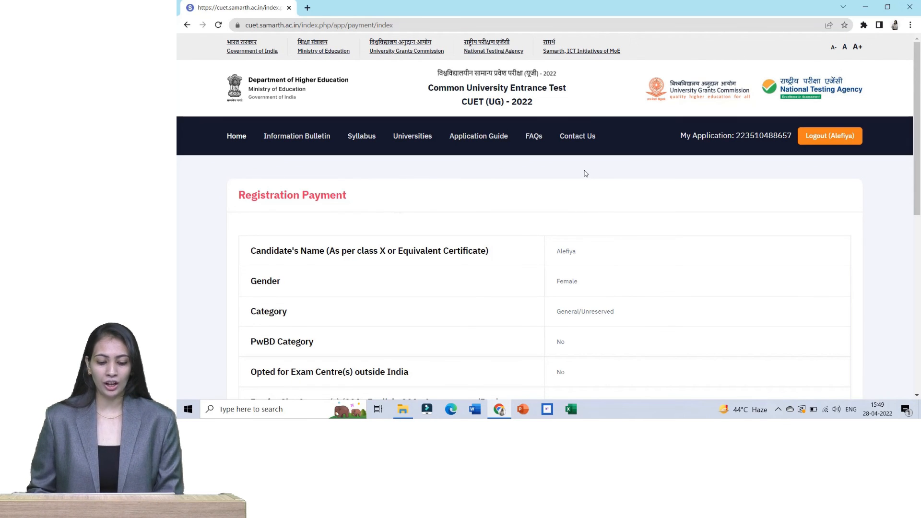
pyautogui.scroll(-2, 585, 174)
pyautogui.scroll(-1, 585, 174)
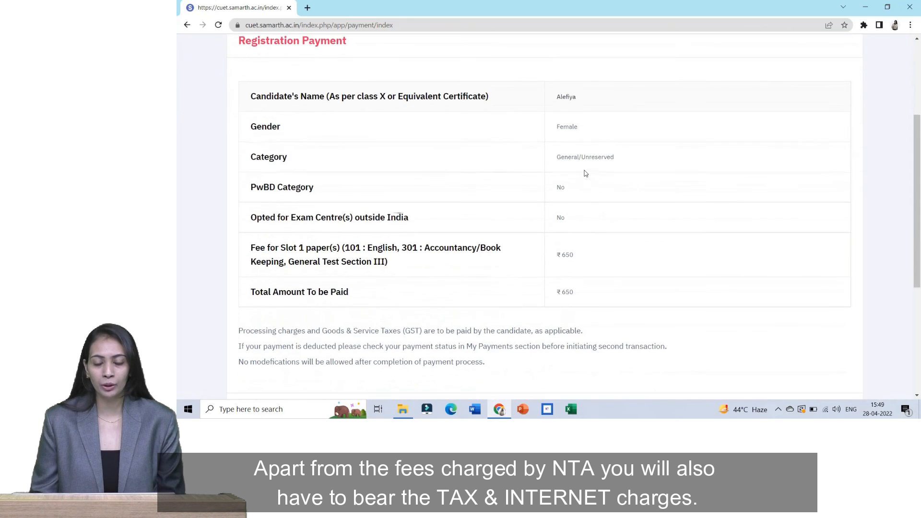
pyautogui.scroll(-3, 585, 173)
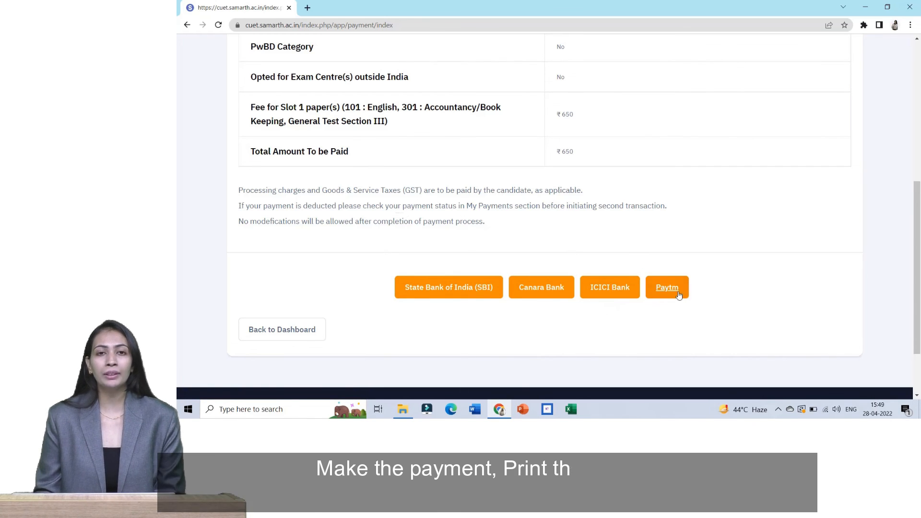
pyautogui.scroll(-2, 627, 229)
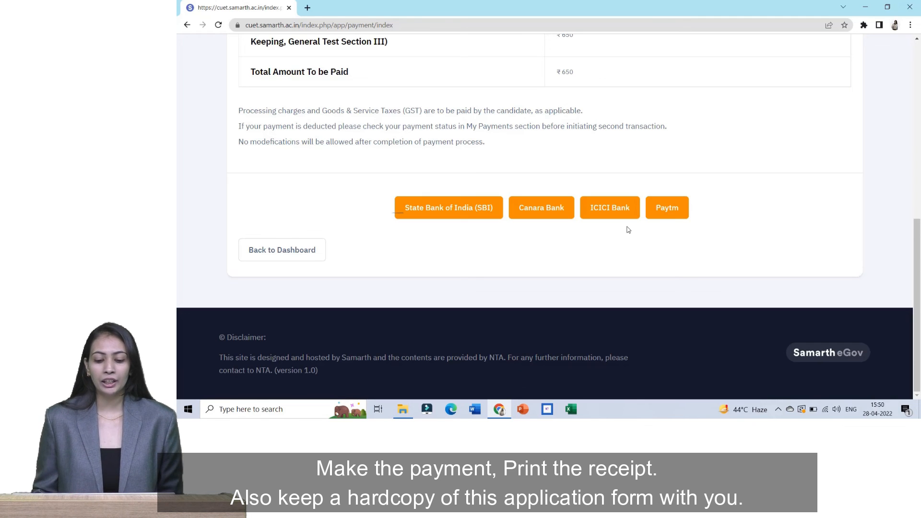
pyautogui.scroll(8, 627, 230)
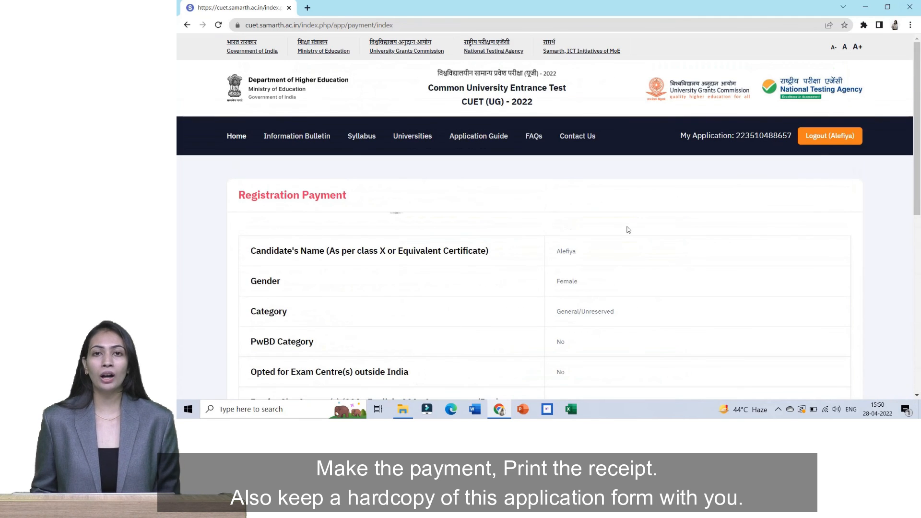